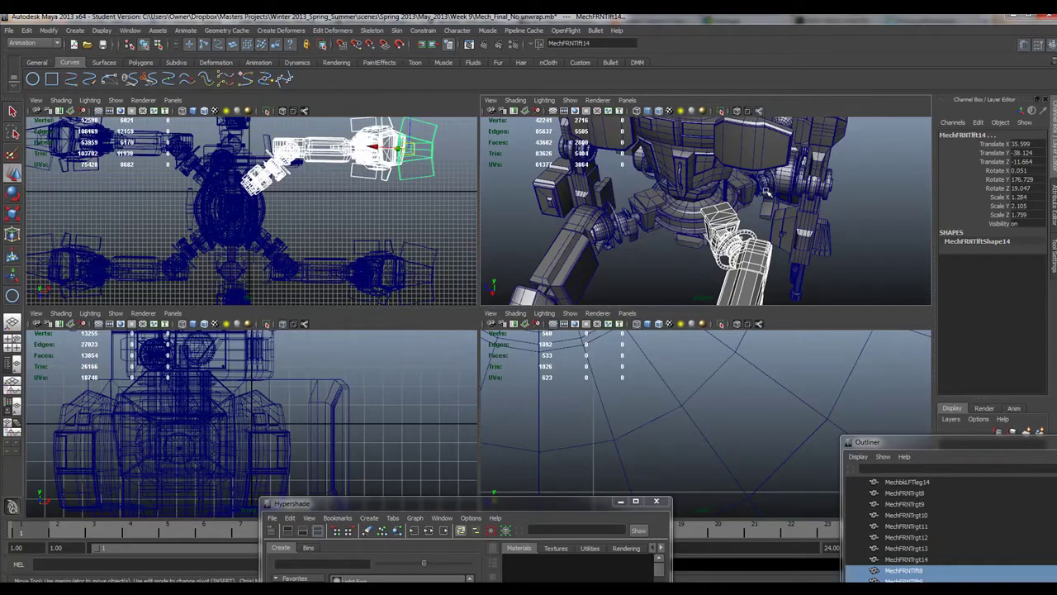
# Step: Examine the selected front-left leg and its joint with the mech's waist from several angles
pyautogui.press('space')
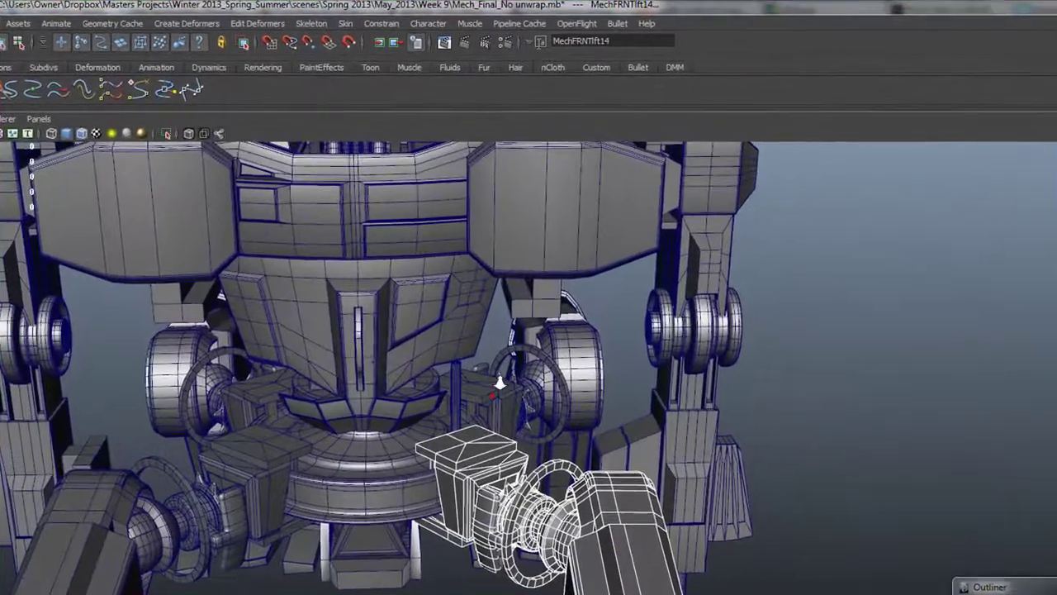
pyautogui.keyDown('alt'); pyautogui.moveTo(500, 382); pyautogui.dragTo(777, 347, button='right'); pyautogui.keyUp('alt')
pyautogui.keyDown('alt'); pyautogui.moveTo(801, 343); pyautogui.dragTo(721, 348); pyautogui.keyUp('alt')
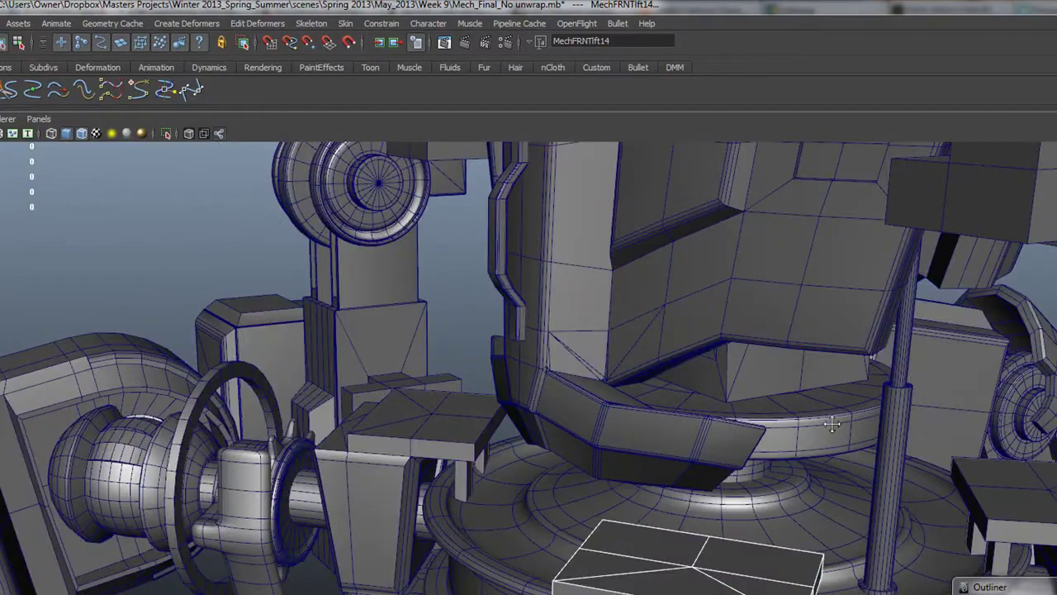
pyautogui.keyDown('alt'); pyautogui.moveTo(832, 424); pyautogui.dragTo(653, 326); pyautogui.keyUp('alt')
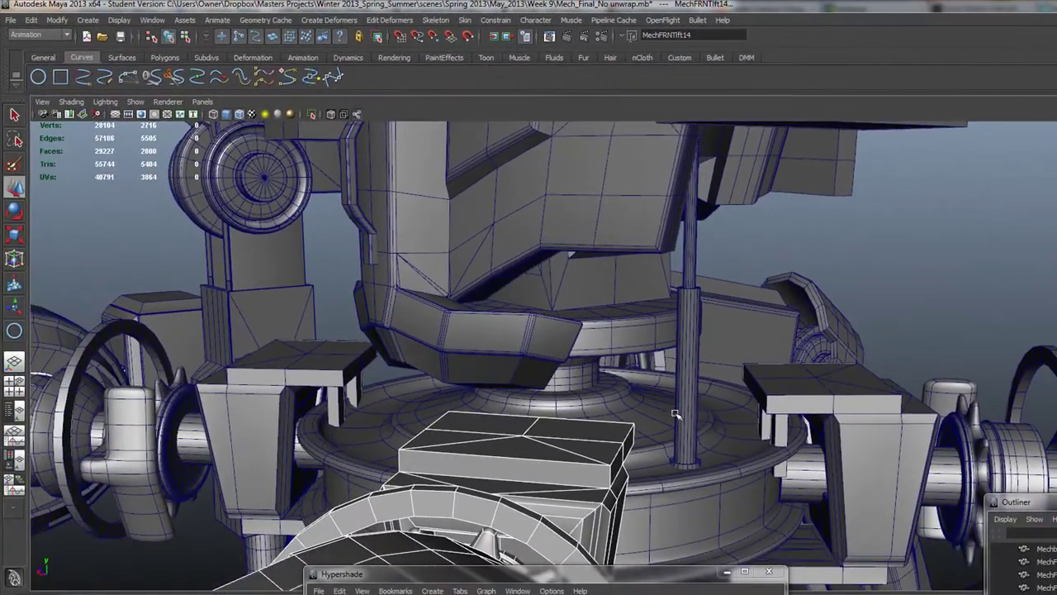
pyautogui.keyDown('alt'); pyautogui.moveTo(547, 382); pyautogui.dragTo(670, 422); pyautogui.keyUp('alt')
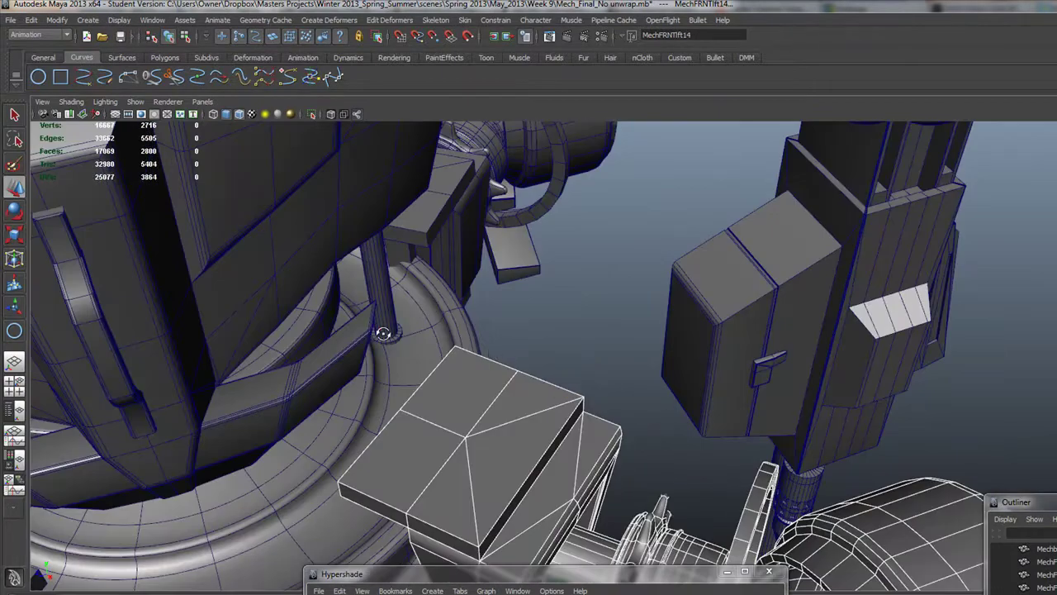
pyautogui.keyDown('alt'); pyautogui.moveTo(383, 332); pyautogui.dragTo(389, 351); pyautogui.keyUp('alt')
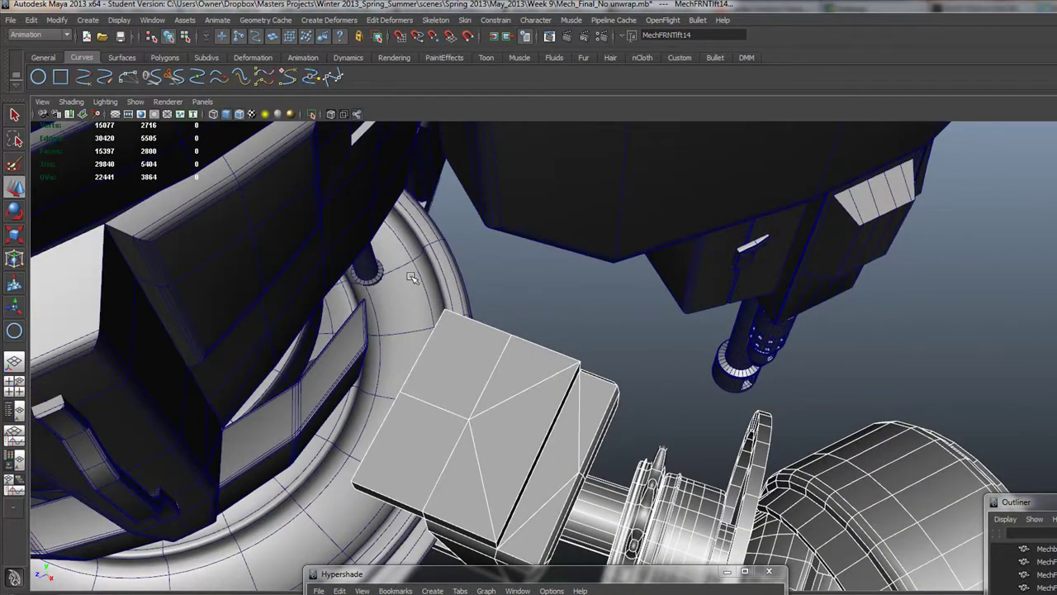
pyautogui.keyDown('alt'); pyautogui.moveTo(238, 558); pyautogui.dragTo(446, 374); pyautogui.keyUp('alt')
pyautogui.keyDown('alt'); pyautogui.moveTo(496, 330); pyautogui.dragTo(472, 376); pyautogui.keyUp('alt')
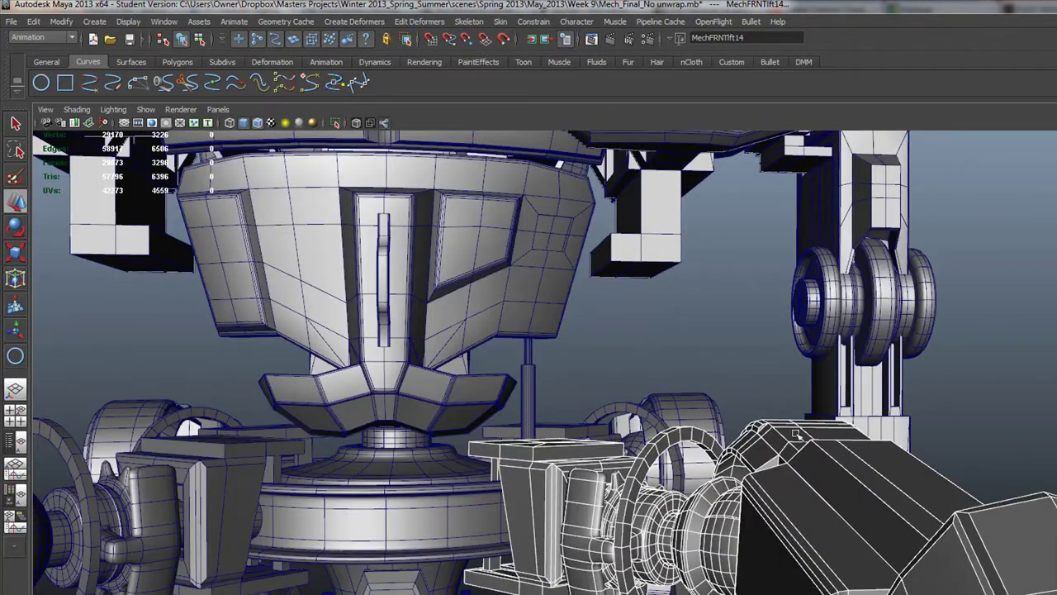
pyautogui.keyDown('alt'); pyautogui.moveTo(796, 434); pyautogui.dragTo(630, 385, button='right'); pyautogui.keyUp('alt')
pyautogui.keyDown('alt'); pyautogui.moveTo(630, 385); pyautogui.dragTo(727, 420); pyautogui.keyUp('alt')
pyautogui.keyDown('alt'); pyautogui.moveTo(727, 421); pyautogui.dragTo(673, 463, button='right'); pyautogui.keyUp('alt')
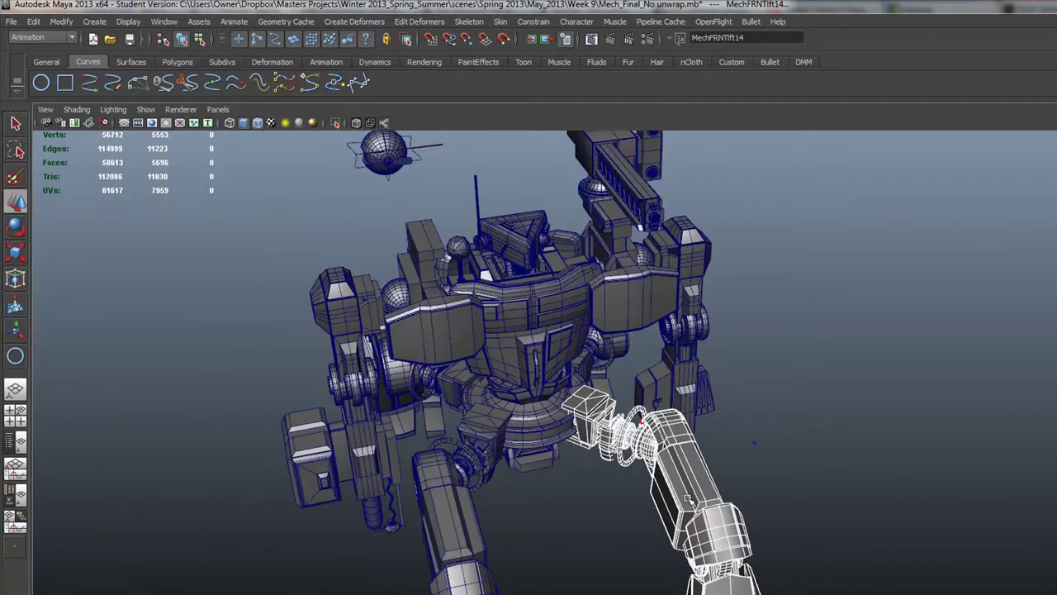
pyautogui.keyDown('alt'); pyautogui.moveTo(688, 498); pyautogui.dragTo(613, 349); pyautogui.keyUp('alt')
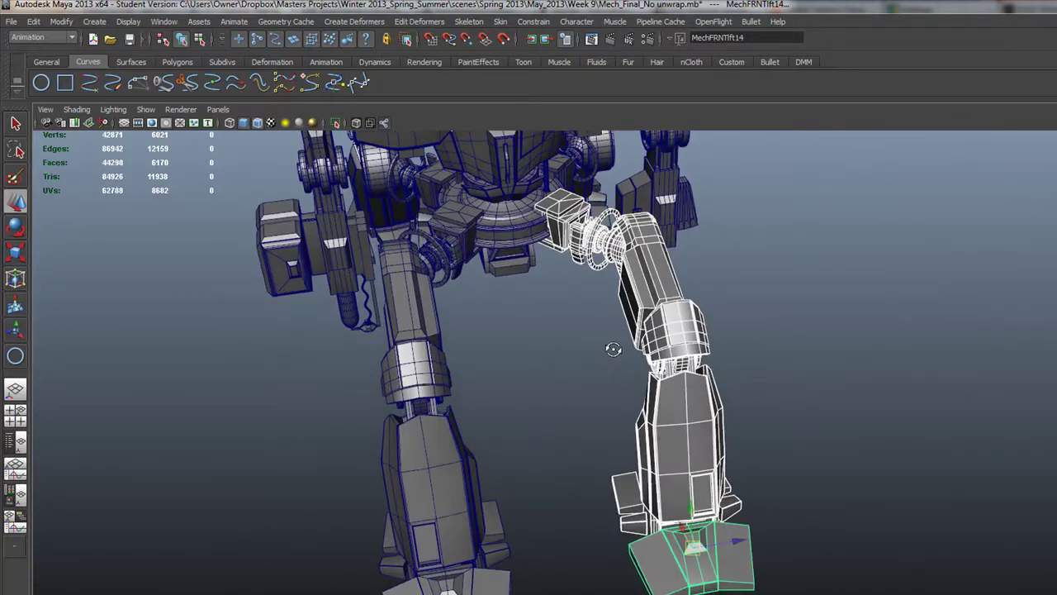
pyautogui.keyDown('alt'); pyautogui.moveTo(486, 245); pyautogui.dragTo(608, 270, button='right'); pyautogui.keyUp('alt')
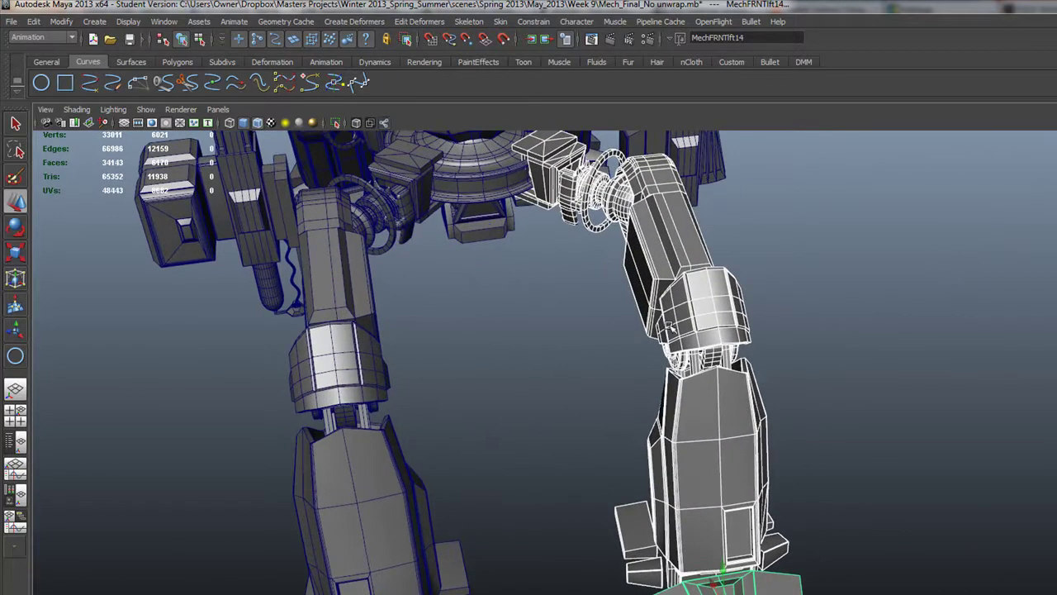
pyautogui.keyDown('alt'); pyautogui.moveTo(849, 377); pyautogui.dragTo(628, 303, button='right'); pyautogui.keyUp('alt')
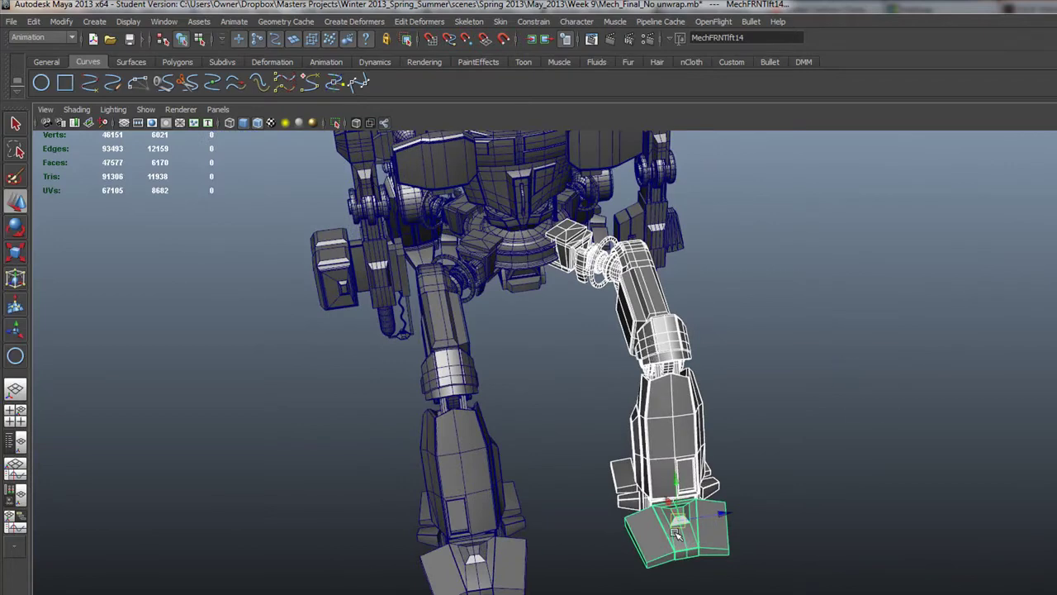
# Step: Group the selected front-left leg parts and name the group Mech_frontLFTGRP
pyautogui.press('space')
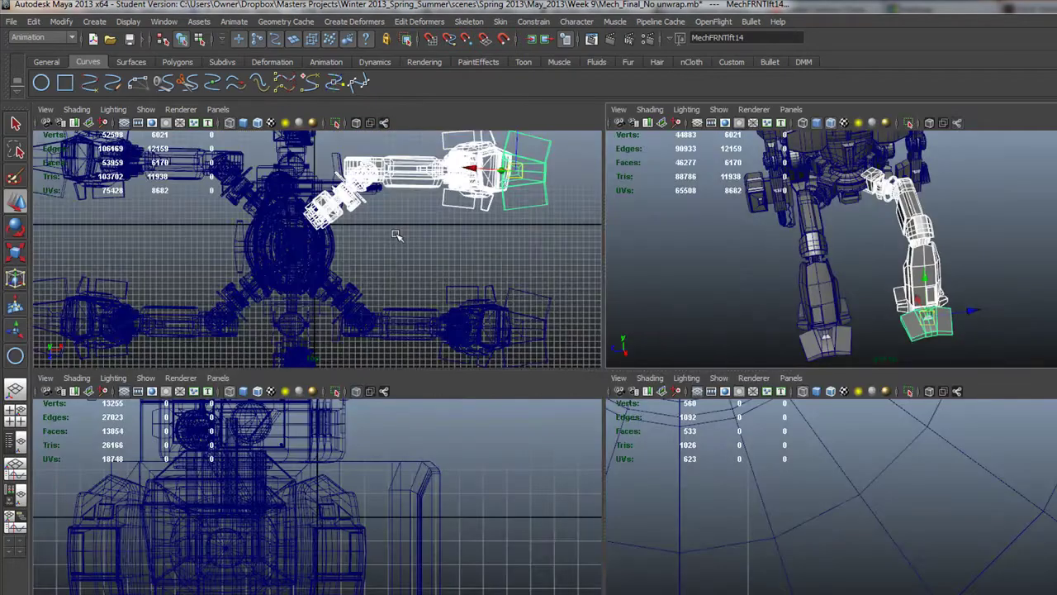
pyautogui.click(33, 22)
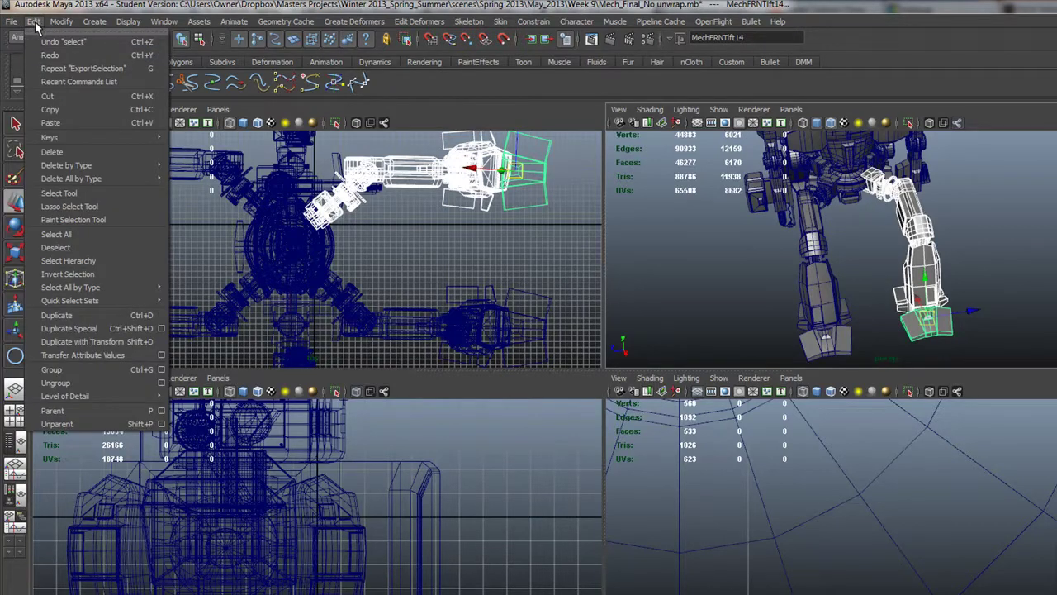
pyautogui.click(53, 369)
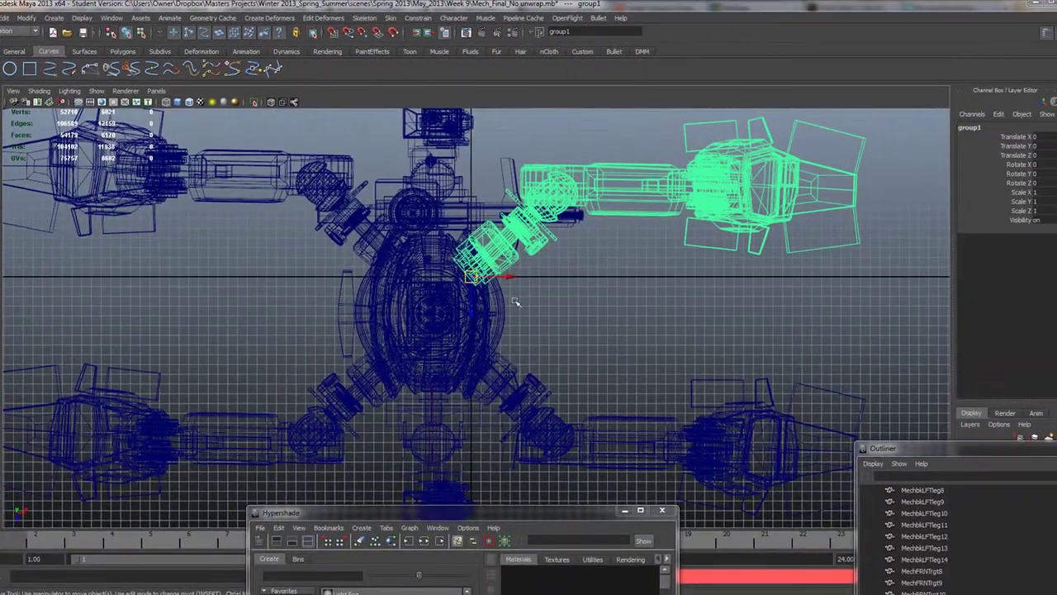
pyautogui.moveTo(531, 514); pyautogui.dragTo(309, 462)
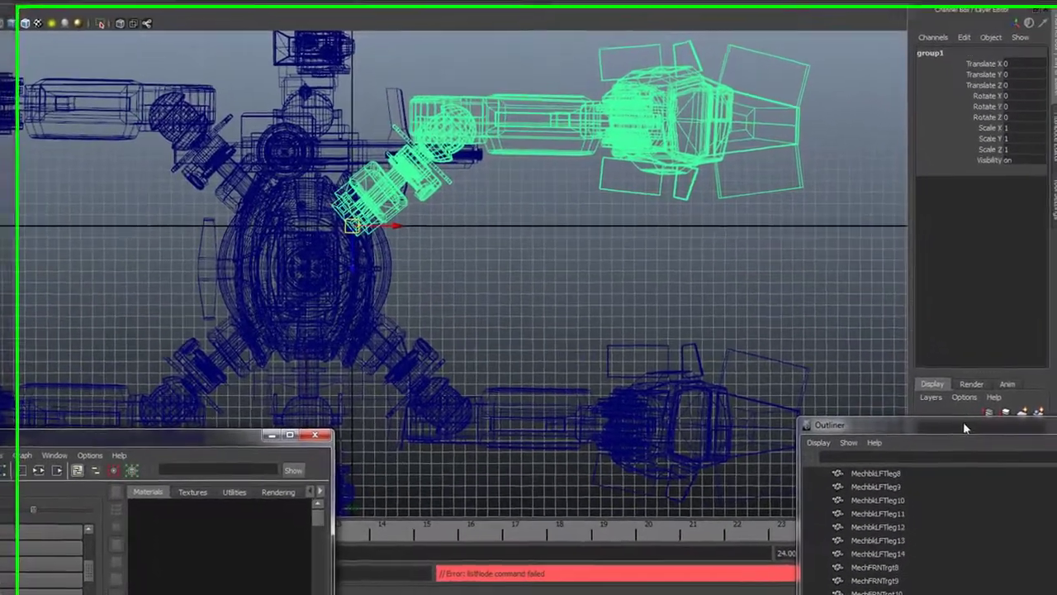
pyautogui.moveTo(964, 428); pyautogui.dragTo(342, 431)
pyautogui.click(926, 44)
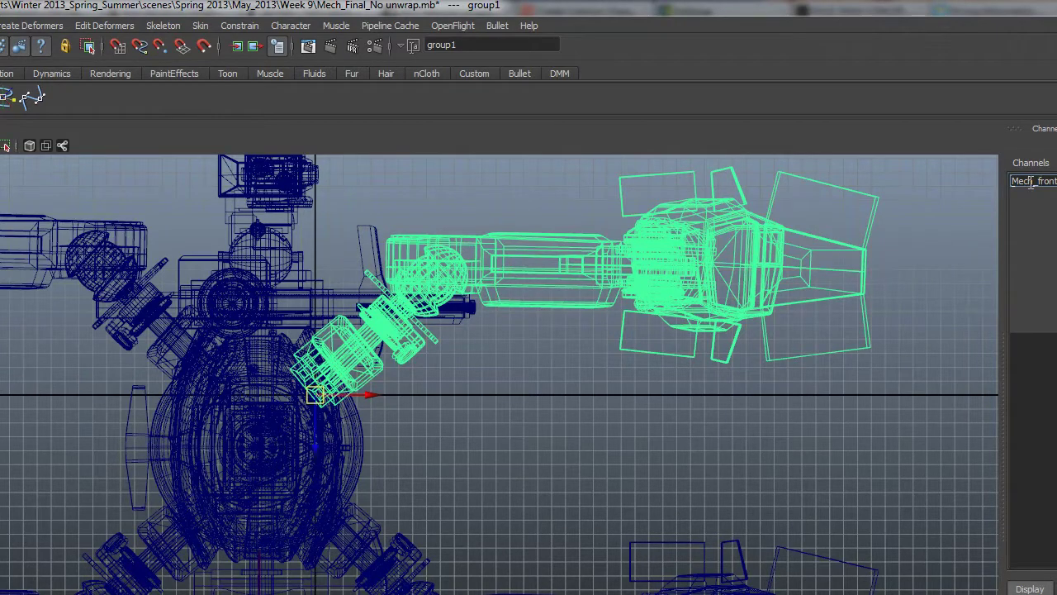
pyautogui.press('Return')
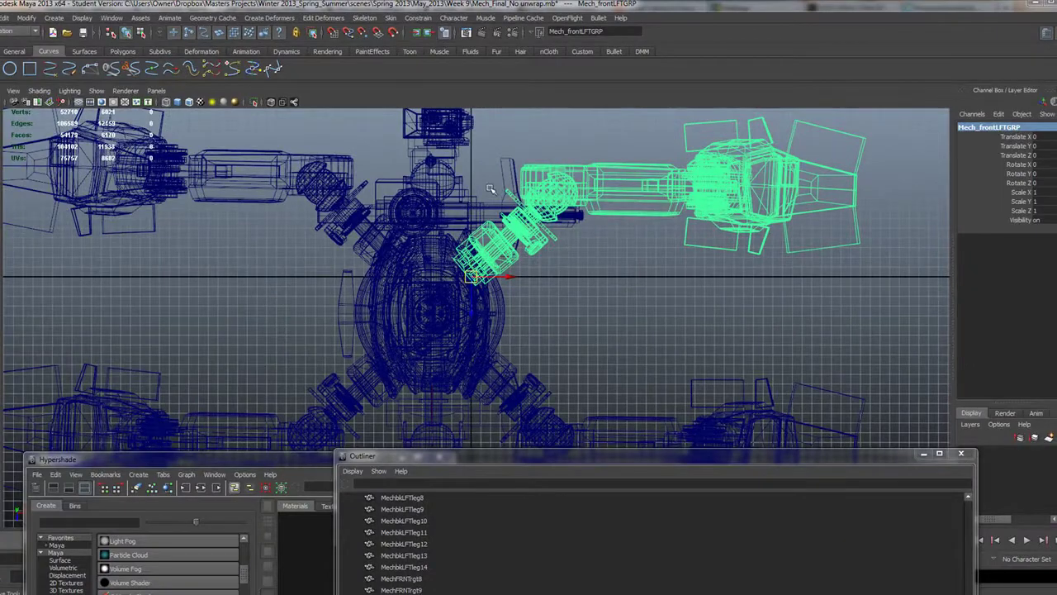
# Step: Move the leg group's pivot to the middle of the mech's body in the top view, snapping it to the central vertex
pyautogui.press('Insert')
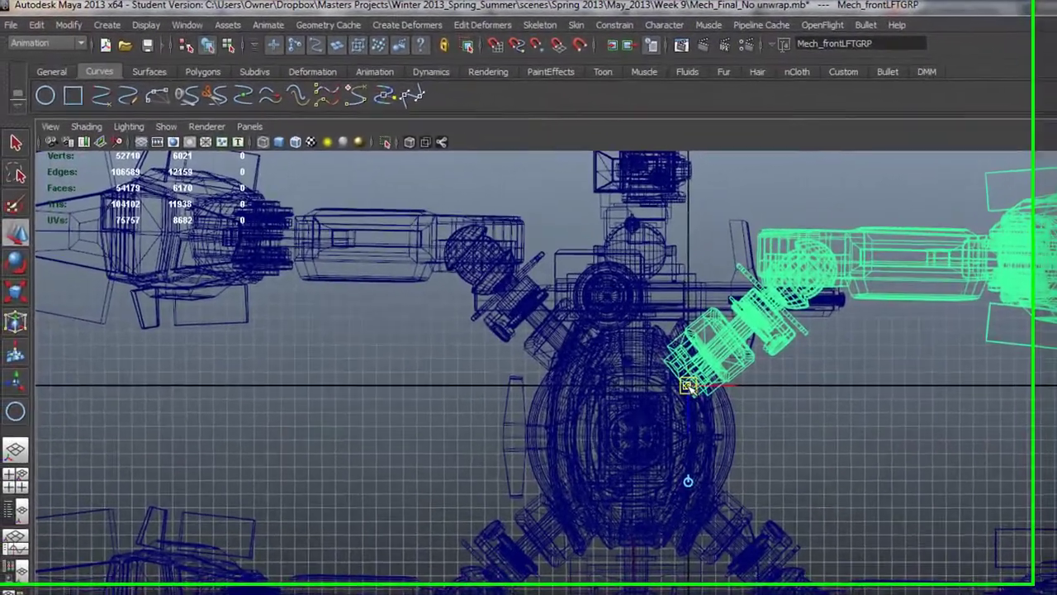
pyautogui.moveTo(471, 277); pyautogui.dragTo(433, 312)
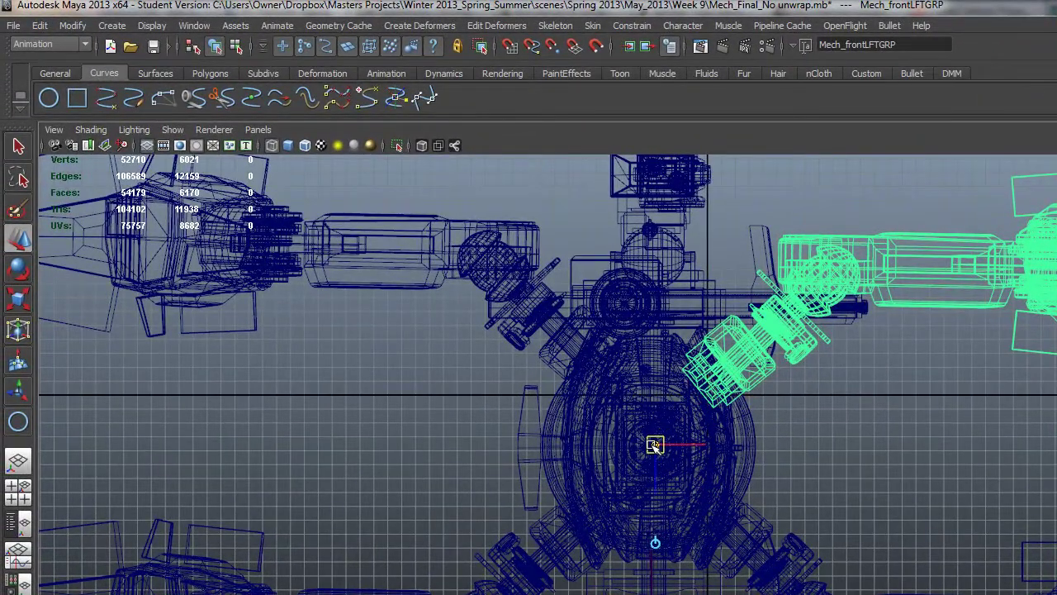
pyautogui.scroll(8, 635, 446)
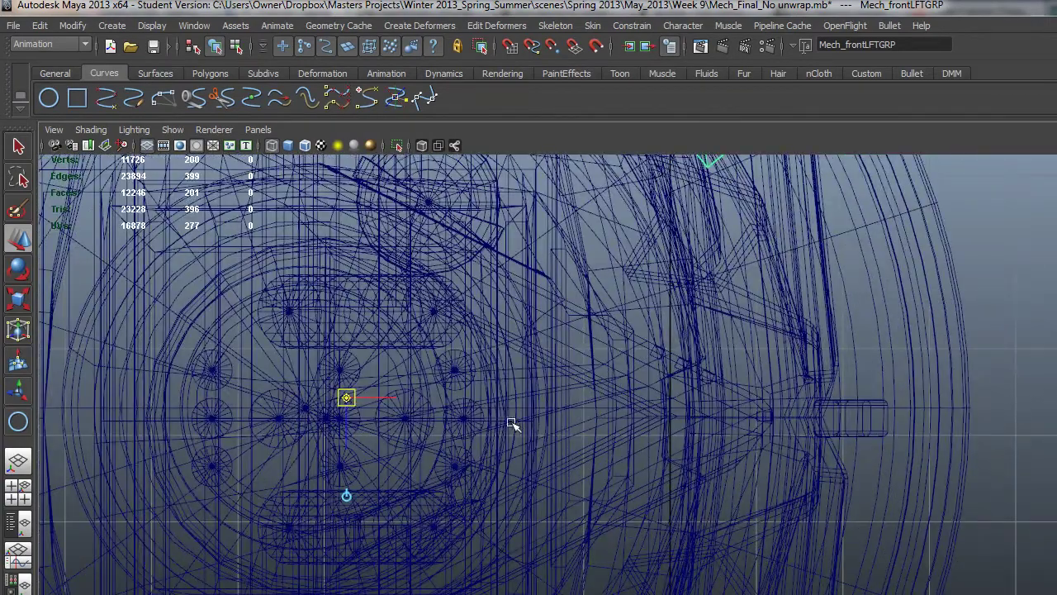
pyautogui.scroll(3, 512, 424)
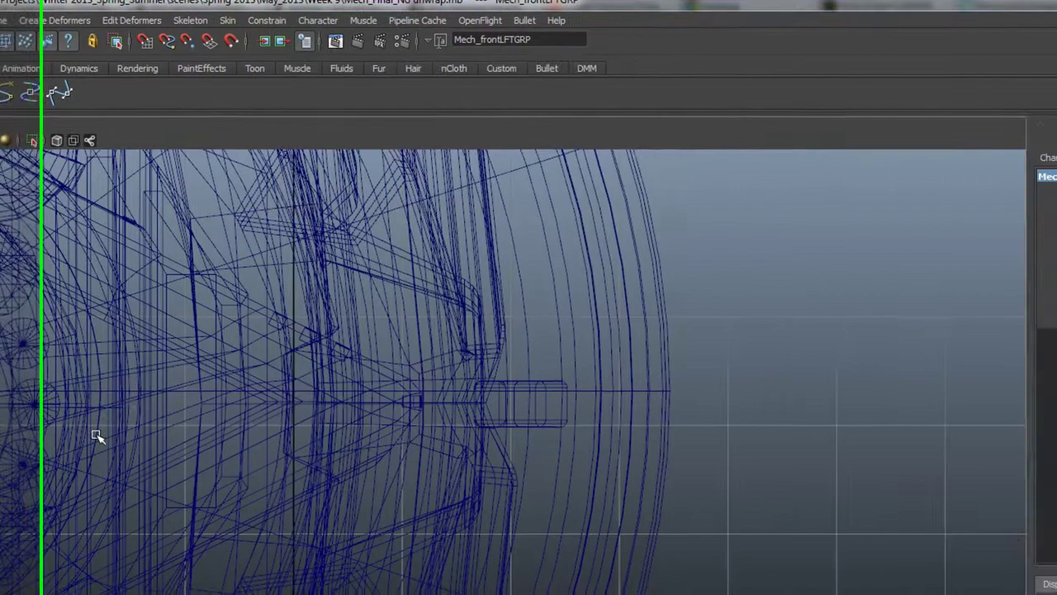
pyautogui.keyDown('alt'); pyautogui.moveTo(469, 441); pyautogui.dragTo(962, 453, button='middle'); pyautogui.keyUp('alt')
pyautogui.keyDown('alt'); pyautogui.moveTo(484, 435); pyautogui.dragTo(1028, 540, button='right'); pyautogui.keyUp('alt')
pyautogui.keyDown('alt'); pyautogui.moveTo(620, 439); pyautogui.dragTo(709, 583, button='middle'); pyautogui.keyUp('alt')
pyautogui.keyDown('alt'); pyautogui.moveTo(284, 419); pyautogui.dragTo(607, 551, button='right'); pyautogui.keyUp('alt')
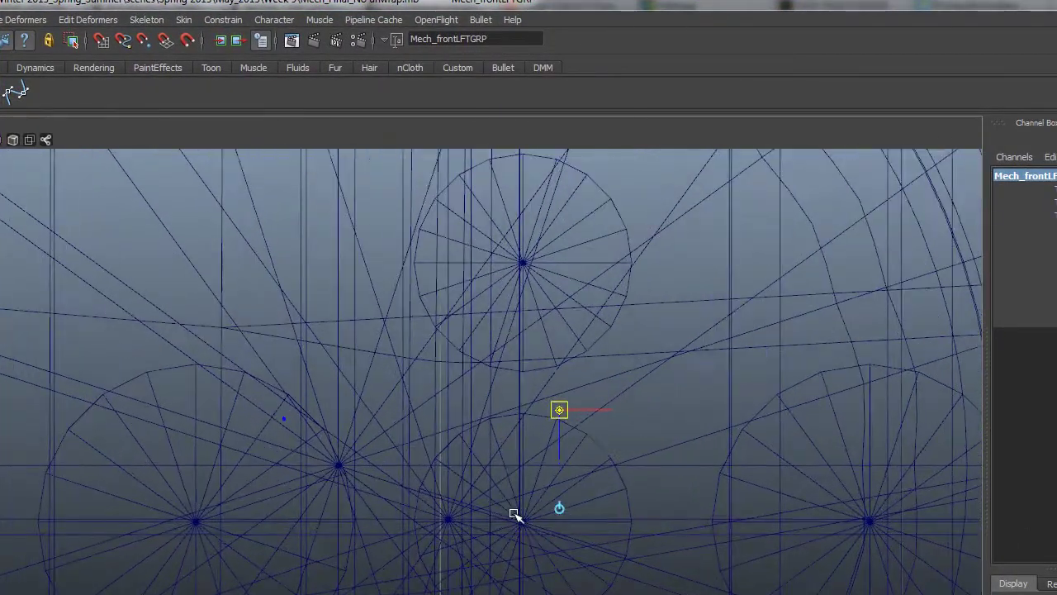
pyautogui.press('v')
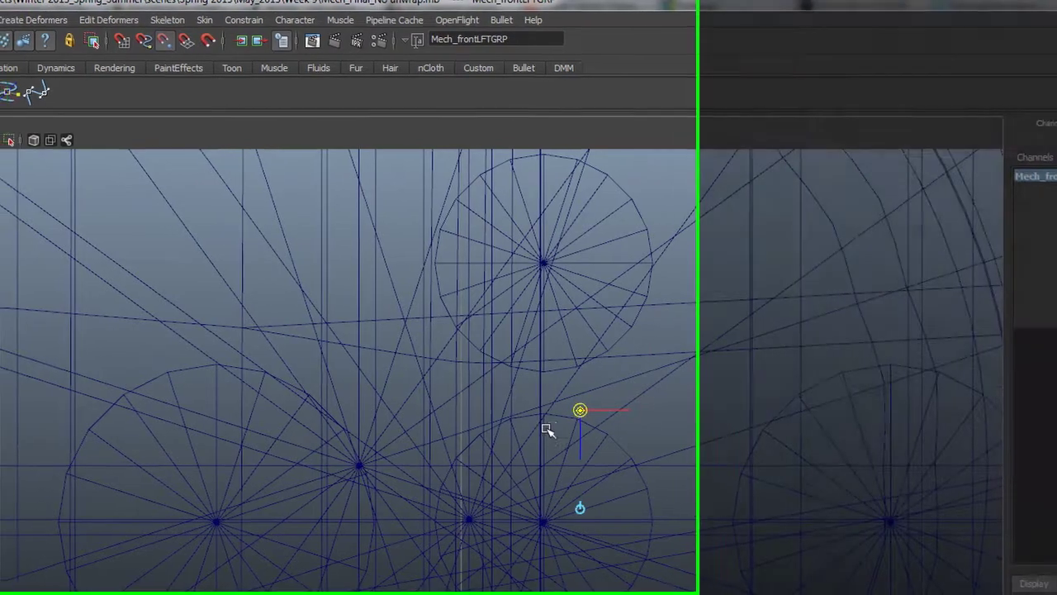
pyautogui.moveTo(559, 410); pyautogui.dragTo(318, 456)
pyautogui.press('Insert')
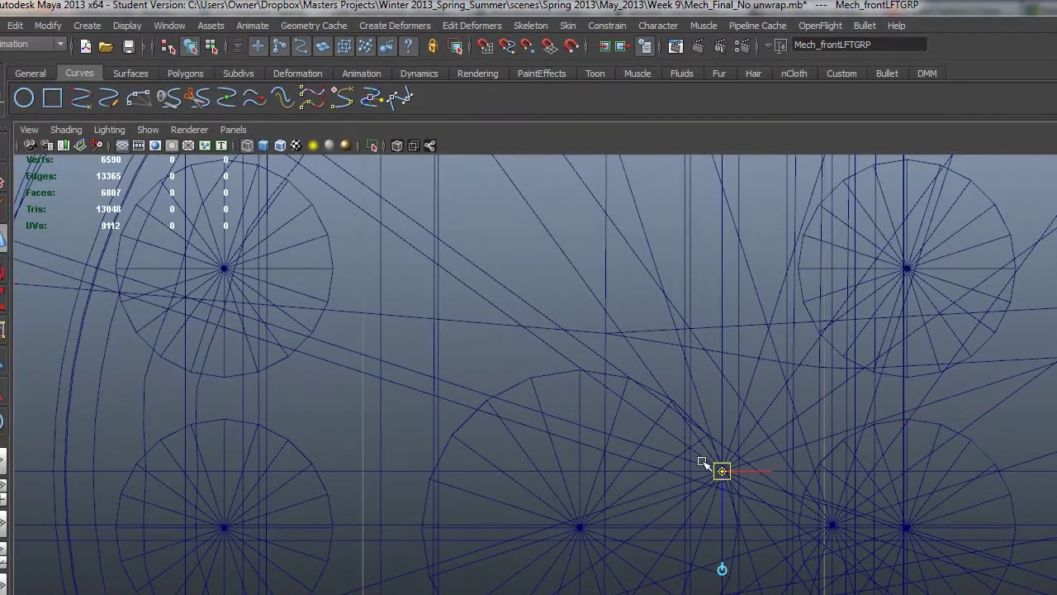
# Step: Lower the leg group's pivot vertically to just above the waist disc in the perspective view
pyautogui.press('space')
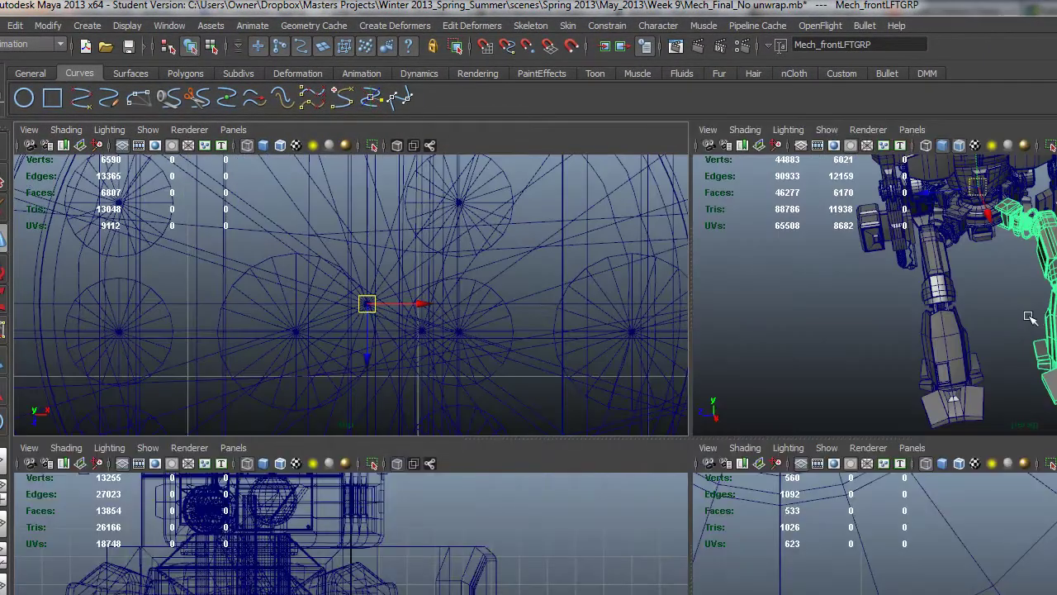
pyautogui.press('space')
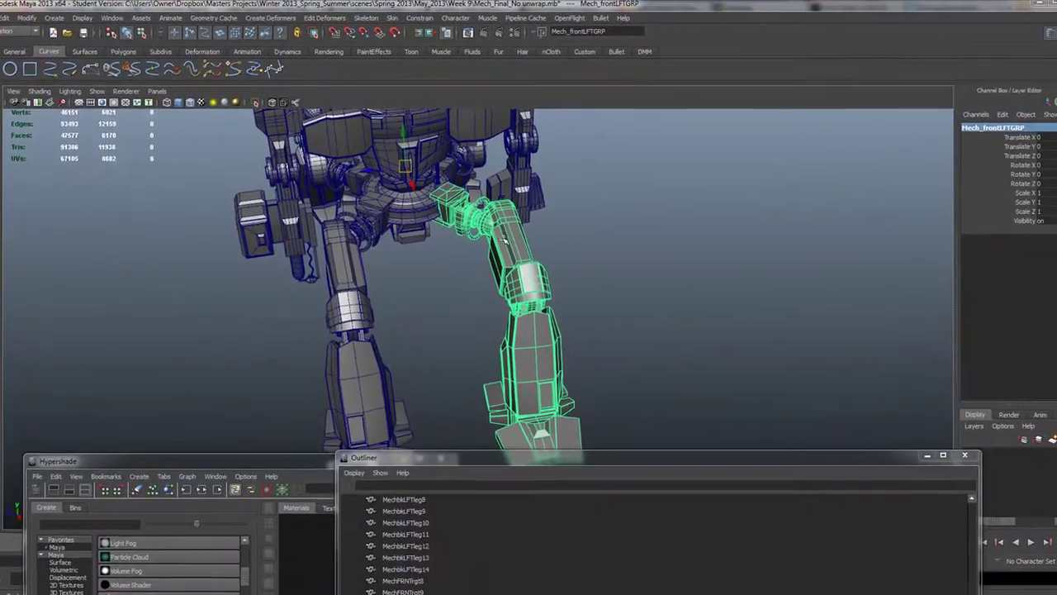
pyautogui.keyDown('alt'); pyautogui.moveTo(504, 239); pyautogui.dragTo(493, 205); pyautogui.keyUp('alt')
pyautogui.keyDown('alt'); pyautogui.moveTo(504, 239); pyautogui.dragTo(596, 279, button='right'); pyautogui.keyUp('alt')
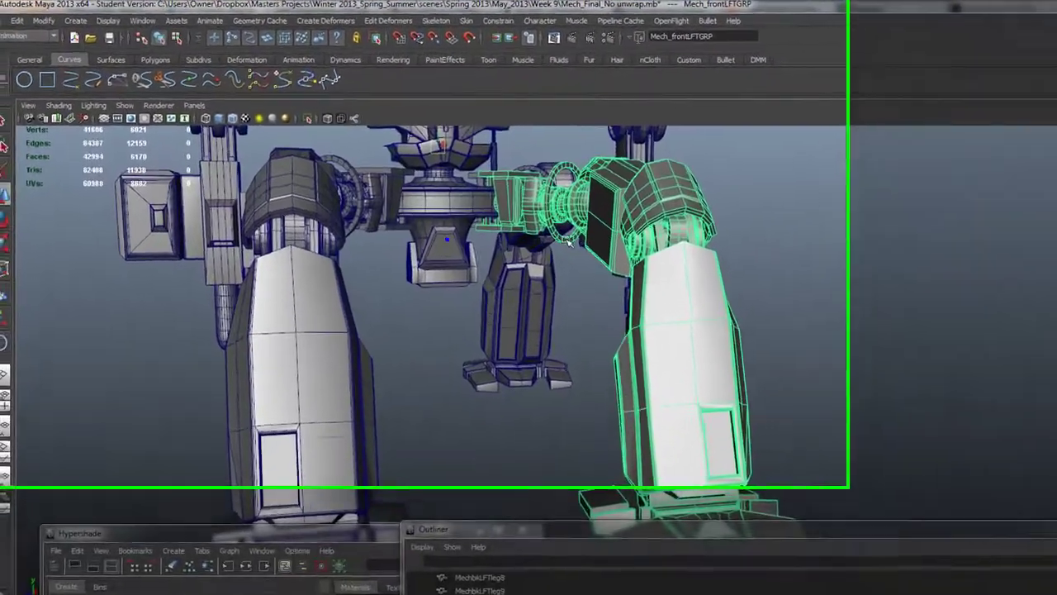
pyautogui.keyDown('alt'); pyautogui.moveTo(453, 242); pyautogui.dragTo(507, 377, button='middle'); pyautogui.keyUp('alt')
pyautogui.keyDown('alt'); pyautogui.moveTo(509, 347); pyautogui.dragTo(575, 320, button='right'); pyautogui.keyUp('alt')
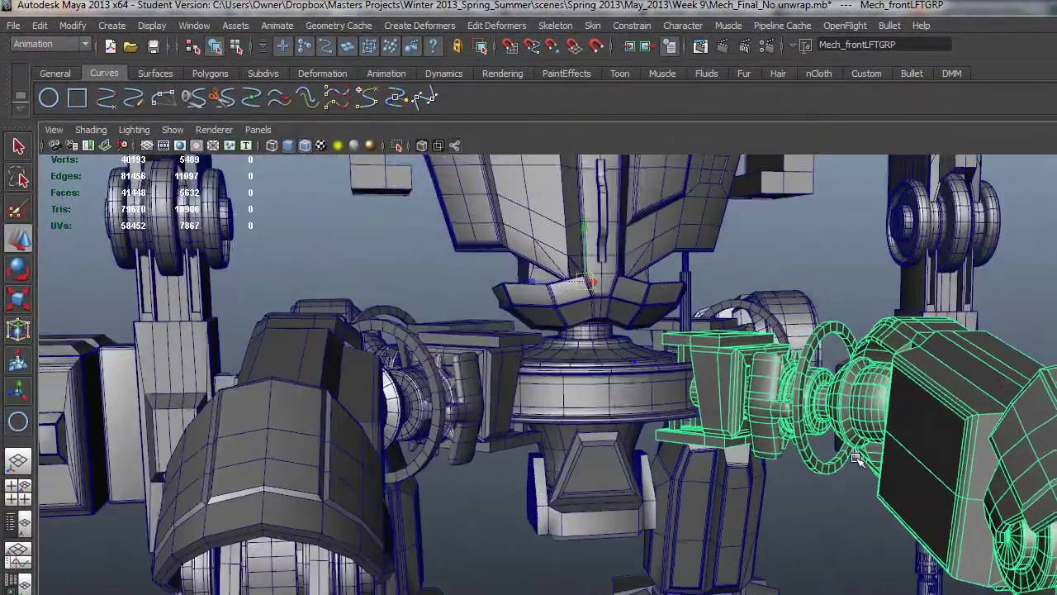
pyautogui.scroll(1, 856, 459)
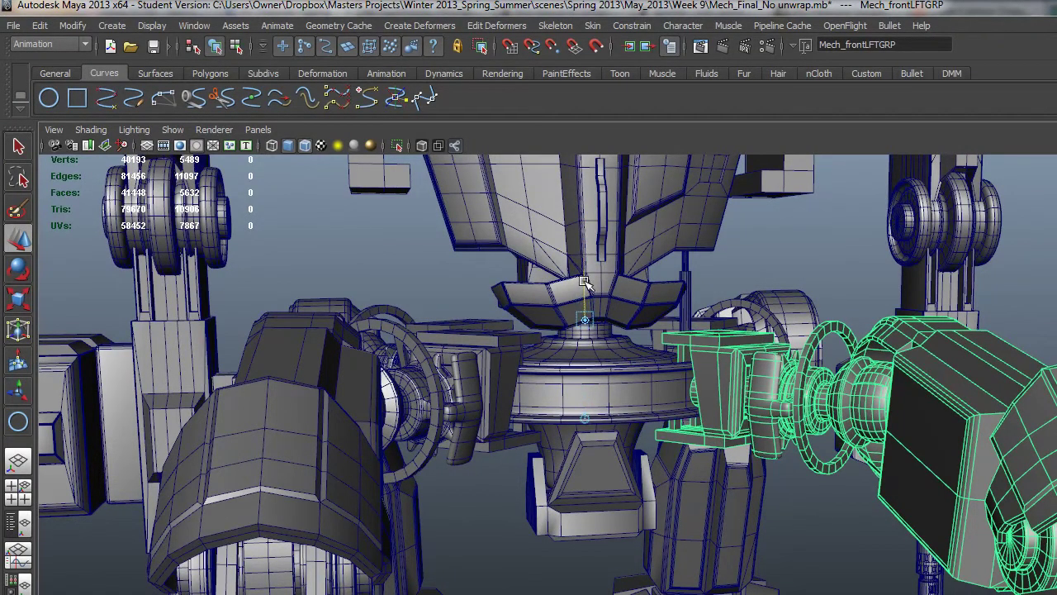
# Step: Turn on X-Ray shading in the perspective view and lower the leg group's pivot into the central joint beneath the torso
pyautogui.press('space')
pyautogui.press('space')
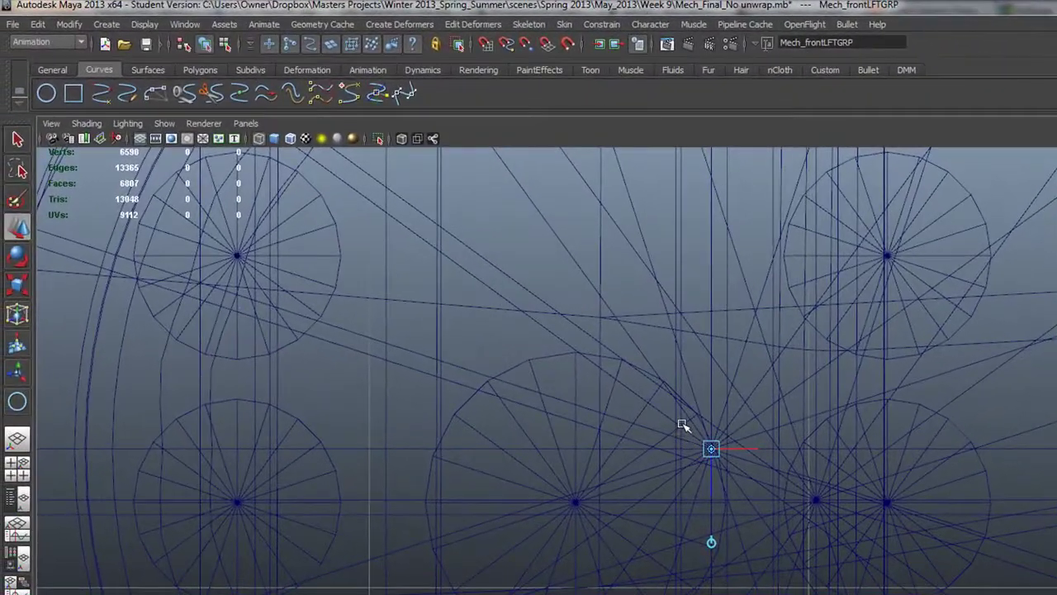
pyautogui.keyDown('alt'); pyautogui.moveTo(623, 324); pyautogui.dragTo(471, 378, button='right'); pyautogui.keyUp('alt')
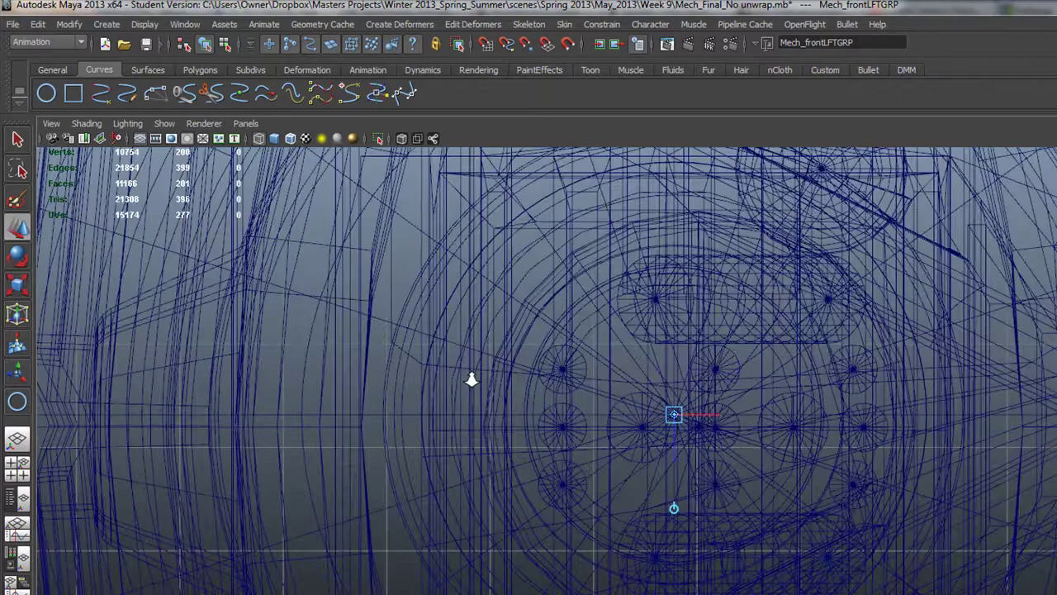
pyautogui.press('space')
pyautogui.press('space')
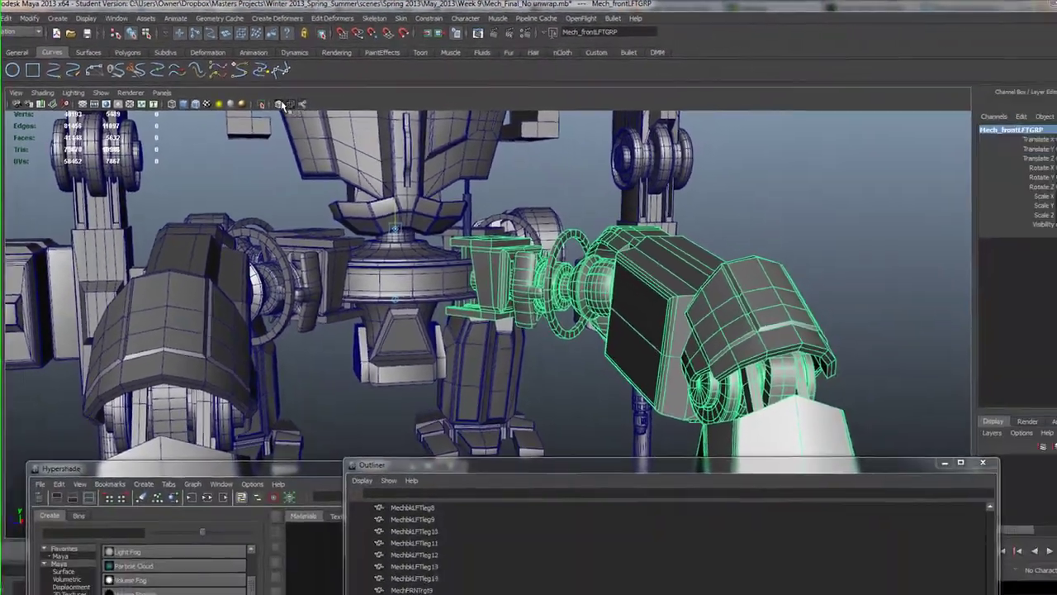
pyautogui.click(402, 139)
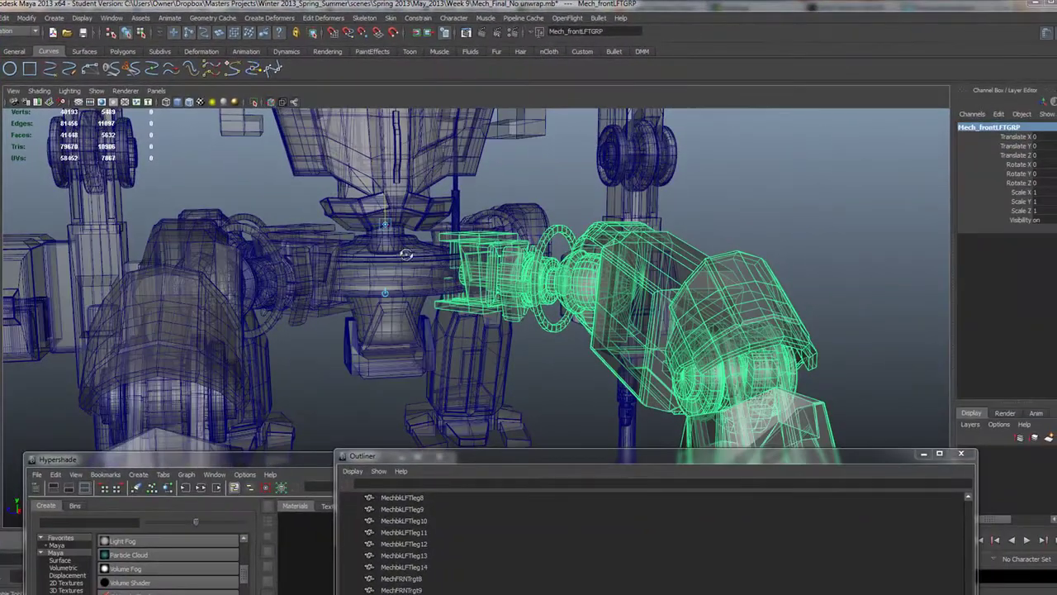
pyautogui.keyDown('alt'); pyautogui.moveTo(407, 254); pyautogui.dragTo(472, 283); pyautogui.keyUp('alt')
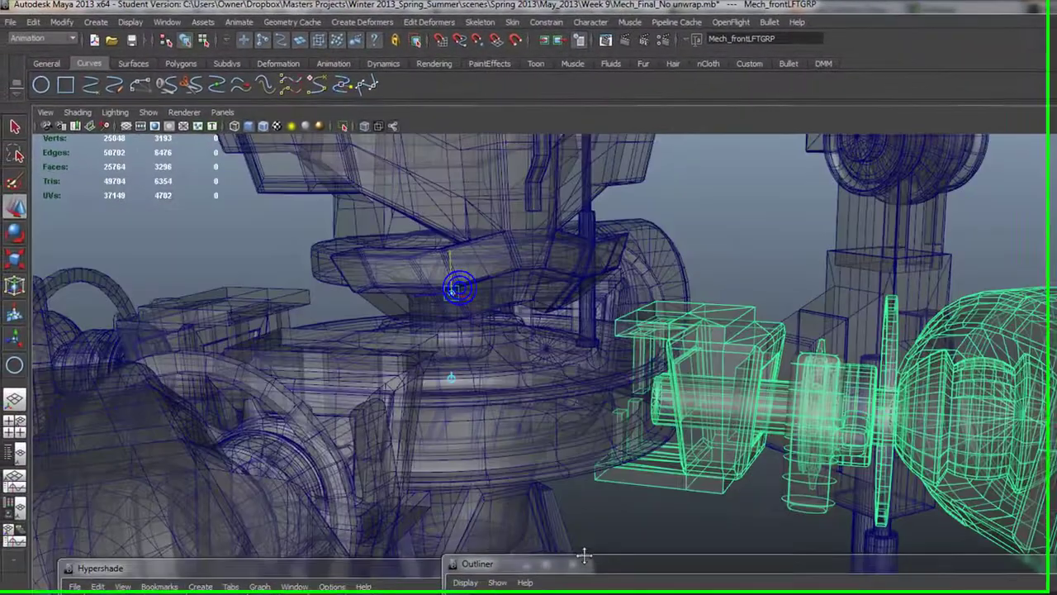
pyautogui.keyDown('alt'); pyautogui.moveTo(584, 555); pyautogui.dragTo(613, 594, button='middle'); pyautogui.keyUp('alt')
pyautogui.keyDown('alt'); pyautogui.moveTo(361, 340); pyautogui.dragTo(1036, 548, button='right'); pyautogui.keyUp('alt')
pyautogui.keyDown('alt'); pyautogui.moveTo(175, 373); pyautogui.dragTo(476, 388, button='right'); pyautogui.keyUp('alt')
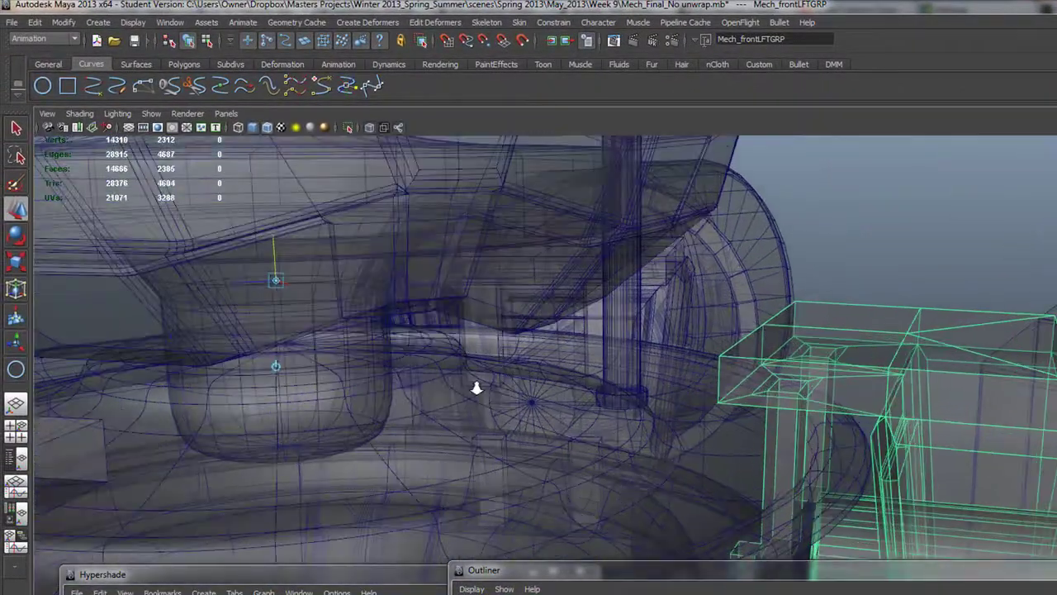
pyautogui.keyDown('alt'); pyautogui.moveTo(477, 388); pyautogui.dragTo(273, 378); pyautogui.keyUp('alt')
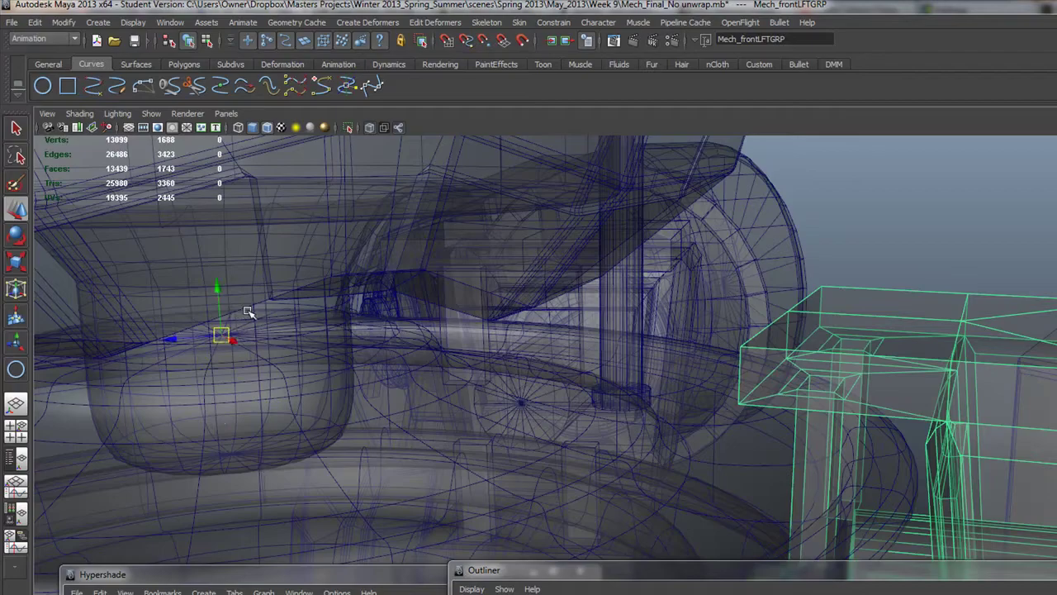
# Step: Turn off X-Ray shading in the perspective view to show the mech's waist and leg parts as solid
pyautogui.keyDown('alt'); pyautogui.moveTo(248, 311); pyautogui.dragTo(327, 308); pyautogui.keyUp('alt')
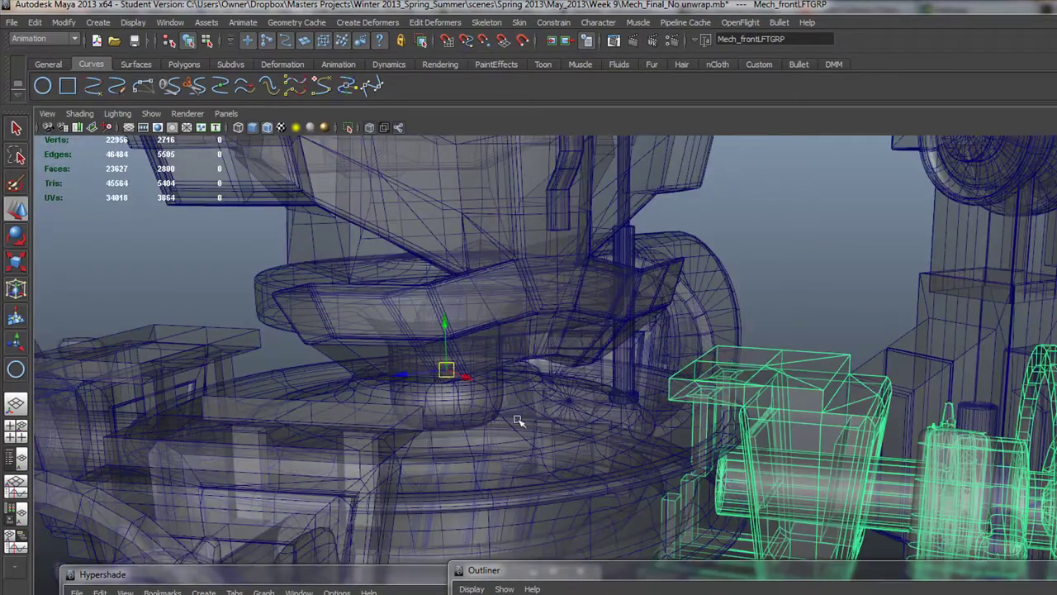
pyautogui.keyDown('alt'); pyautogui.moveTo(661, 429); pyautogui.dragTo(578, 406); pyautogui.keyUp('alt')
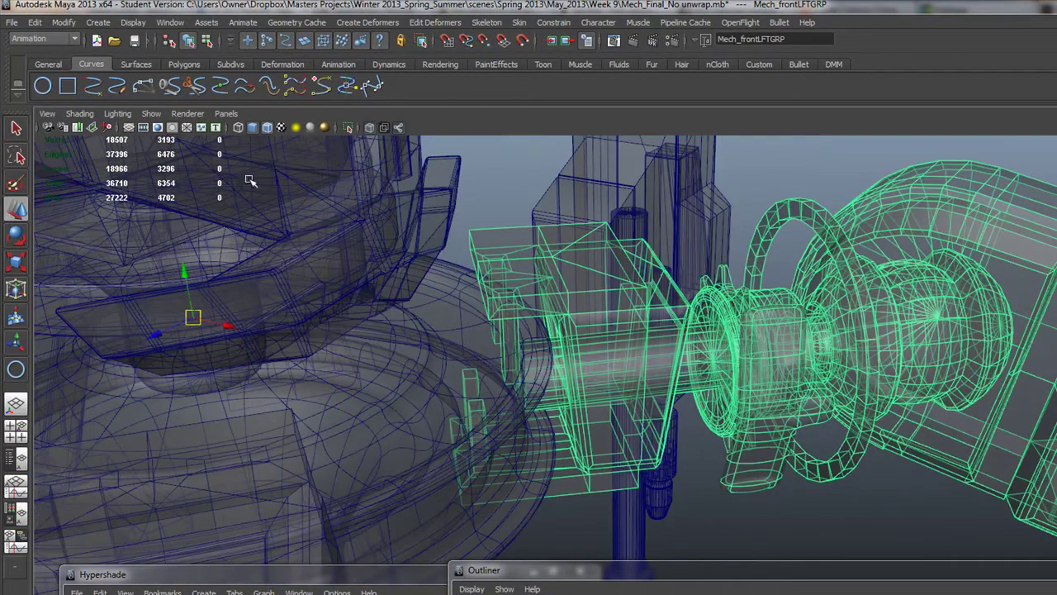
pyautogui.click(368, 127)
pyautogui.keyDown('alt'); pyautogui.moveTo(550, 295); pyautogui.dragTo(592, 342); pyautogui.keyUp('alt')
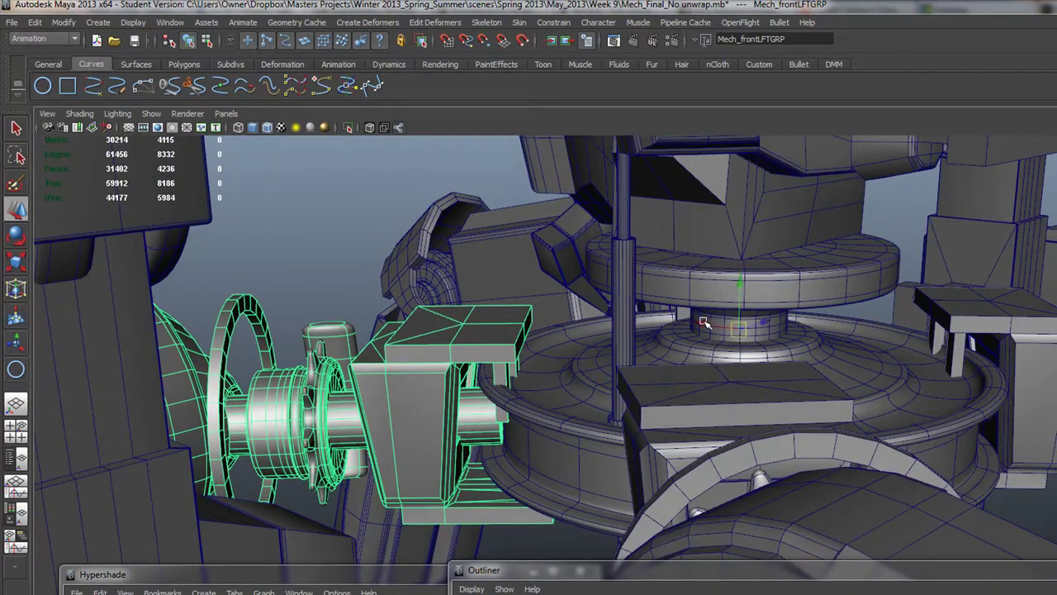
# Step: Shift the leg group's pivot sideways at the waist joint and rotate the group outward around the waist disc's vertical axis
pyautogui.moveTo(700, 323); pyautogui.dragTo(745, 314)
pyautogui.keyDown('alt'); pyautogui.moveTo(744, 313); pyautogui.dragTo(698, 392); pyautogui.keyUp('alt')
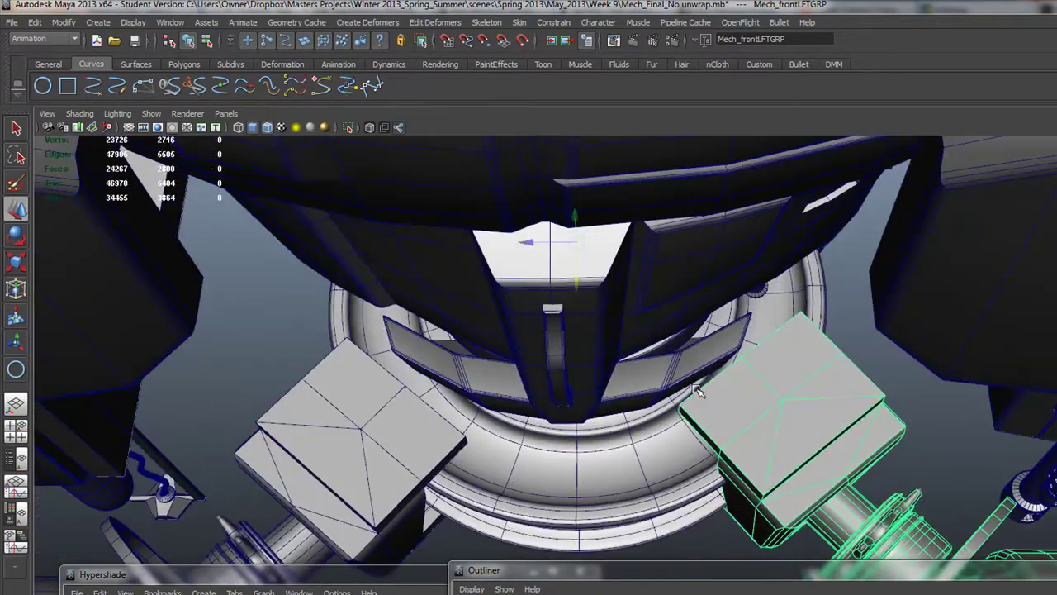
pyautogui.click(18, 238)
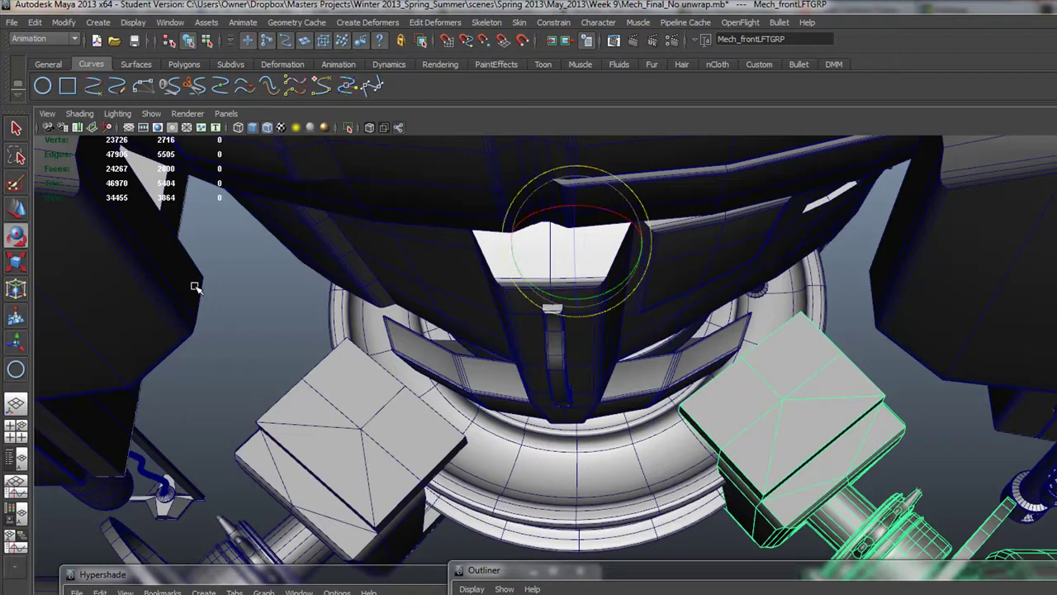
pyautogui.moveTo(584, 298); pyautogui.dragTo(608, 301)
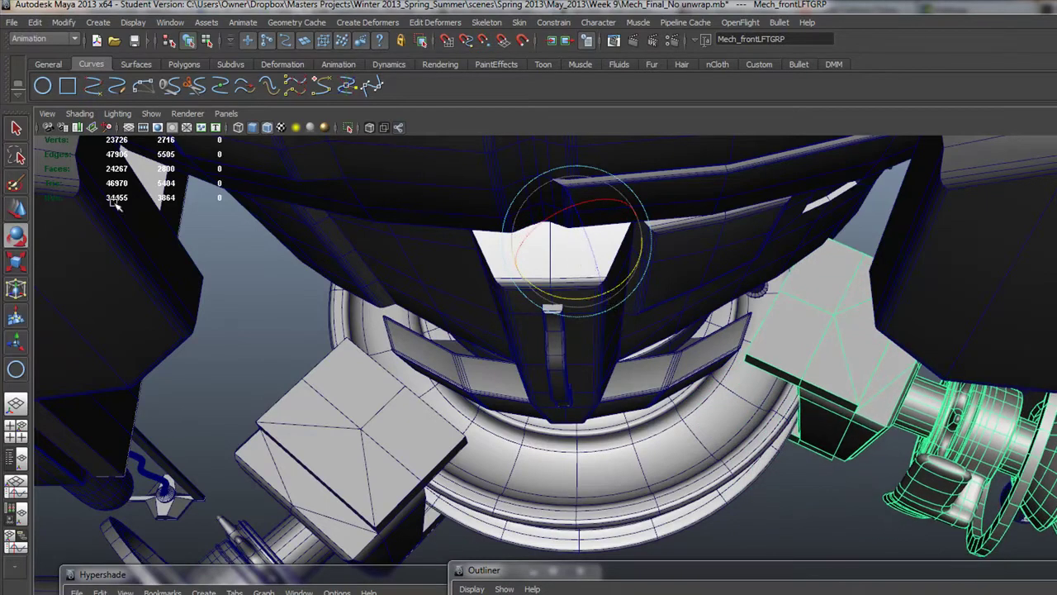
# Step: Move the rotated leg group sideways in the top view until its pivot sits at the centre of the waist rings
pyautogui.click(18, 212)
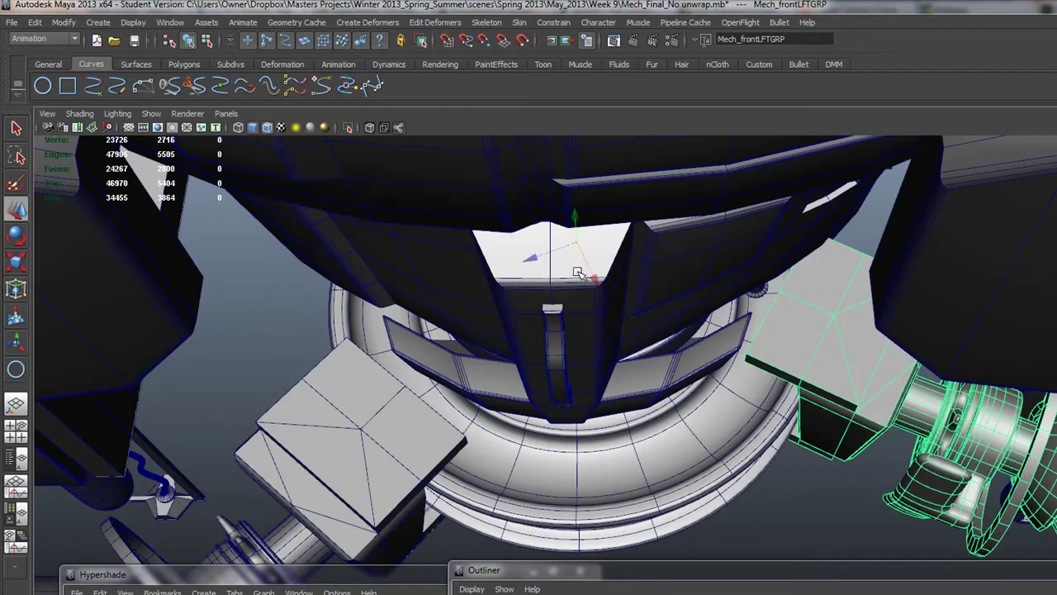
pyautogui.press('space')
pyautogui.press('space')
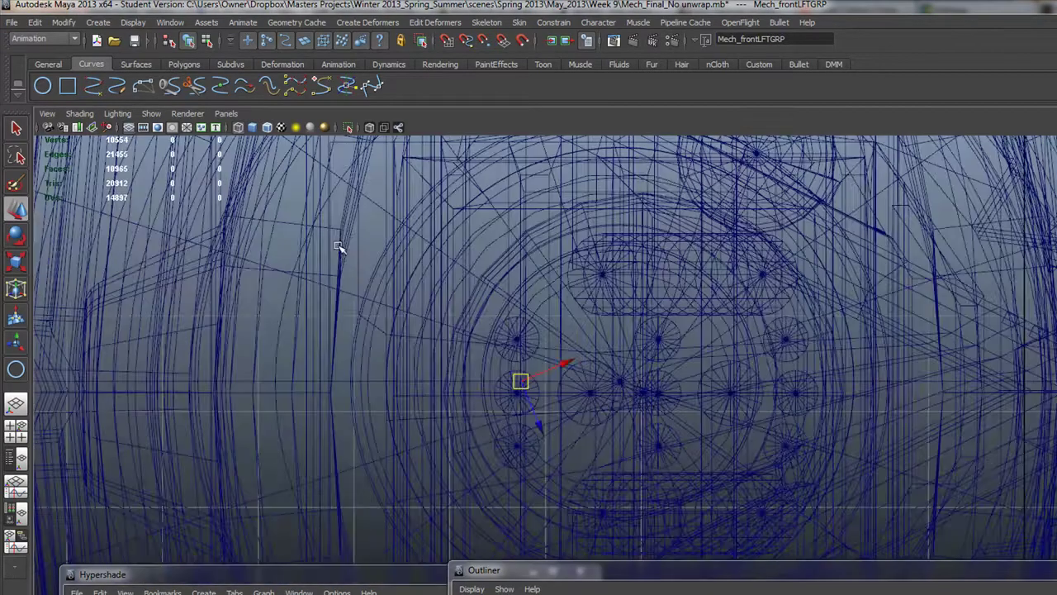
pyautogui.scroll(-8, 611, 384)
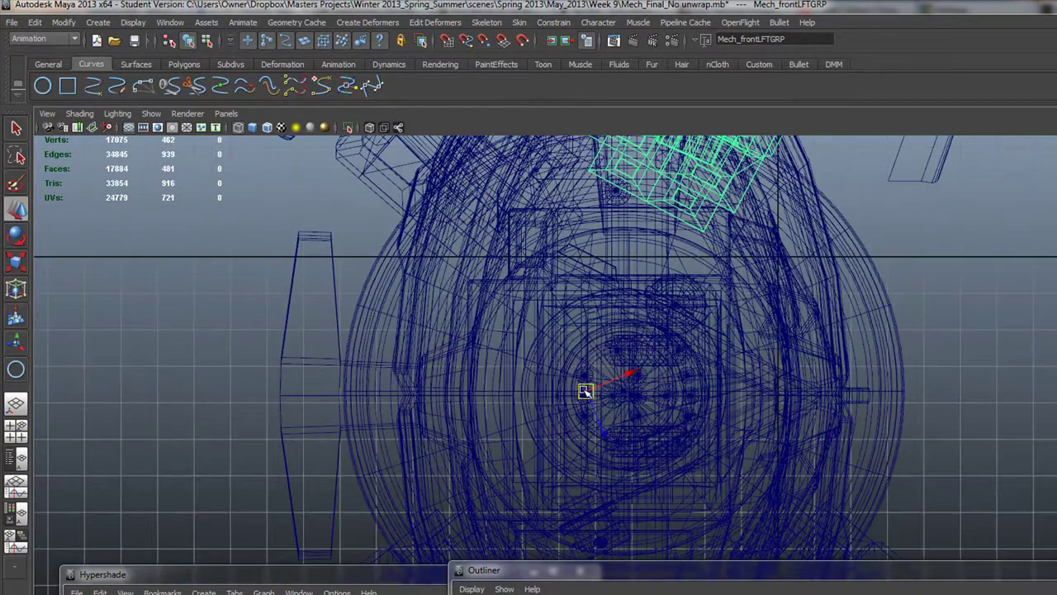
pyautogui.moveTo(587, 390); pyautogui.dragTo(629, 394)
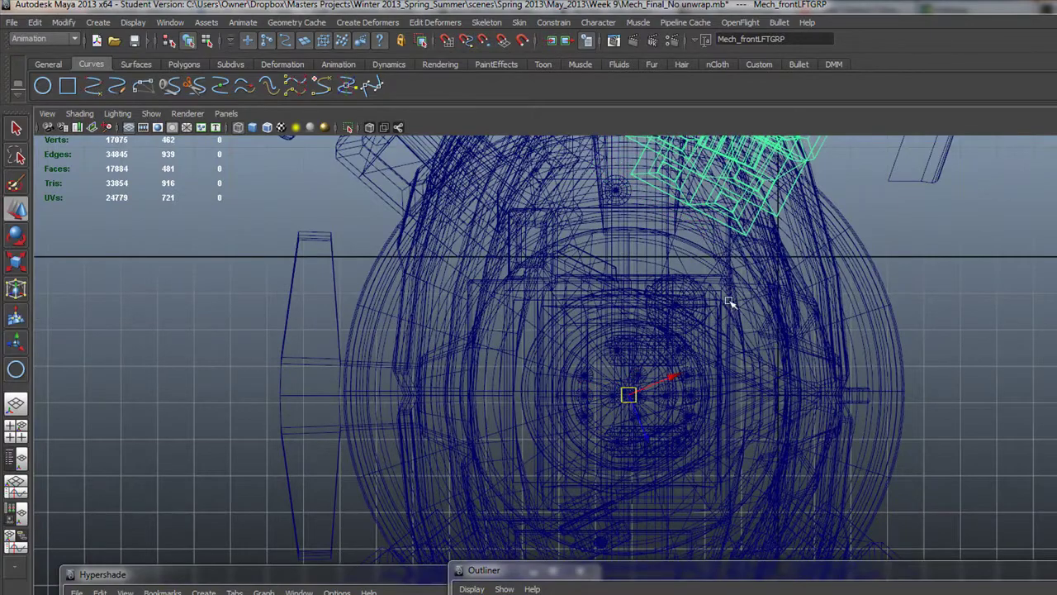
pyautogui.keyDown('alt'); pyautogui.moveTo(702, 294); pyautogui.dragTo(620, 401, button='middle'); pyautogui.keyUp('alt')
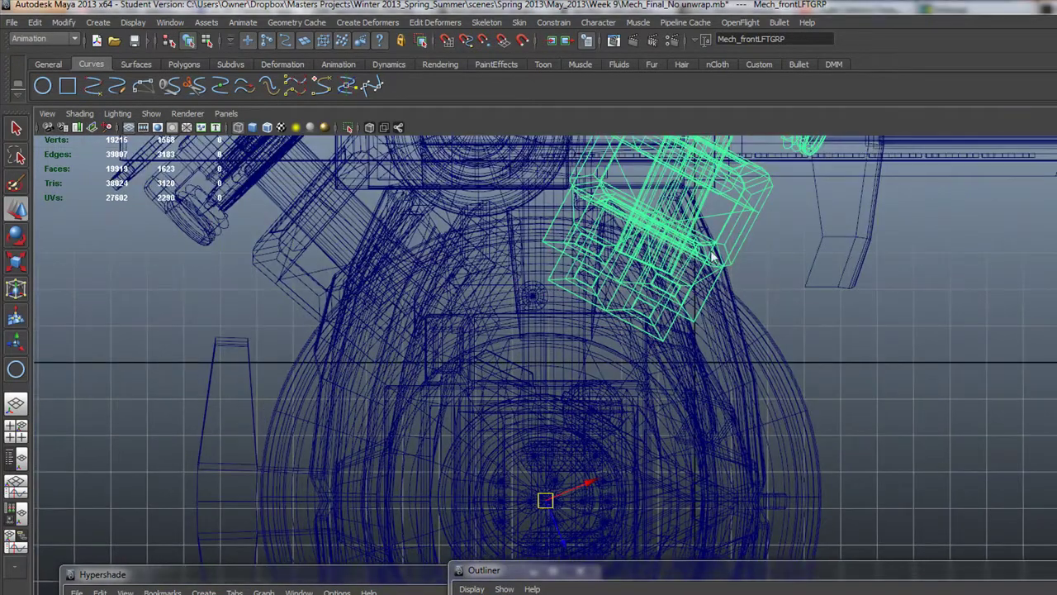
# Step: Examine from several sides how the rotated leg's hip block fits against the waist disc
pyautogui.press('space')
pyautogui.press('space')
pyautogui.keyDown('alt'); pyautogui.moveTo(765, 281); pyautogui.dragTo(363, 196); pyautogui.keyUp('alt')
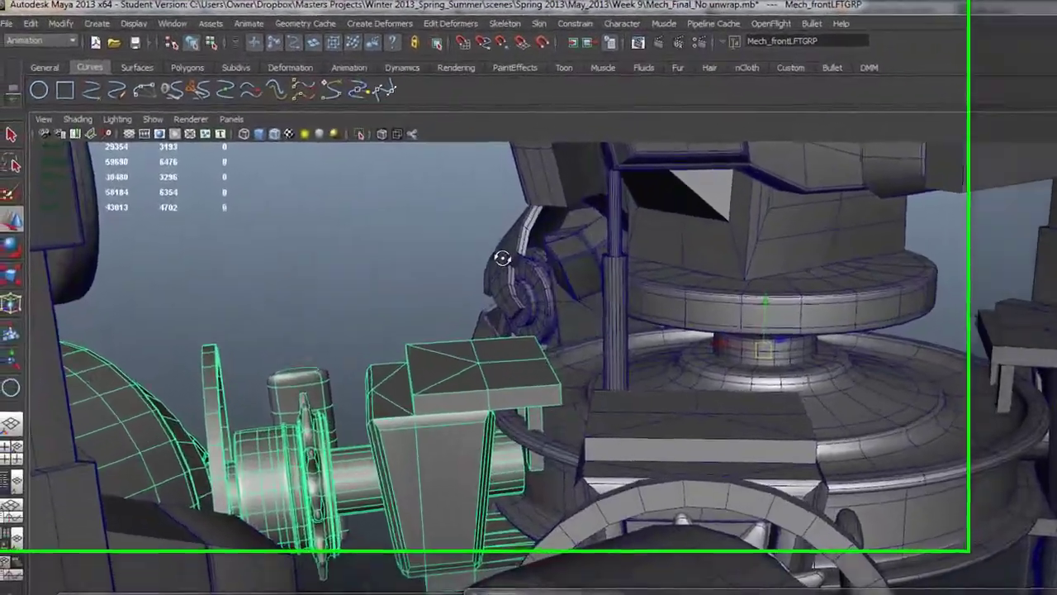
pyautogui.keyDown('alt'); pyautogui.moveTo(502, 259); pyautogui.dragTo(714, 279); pyautogui.keyUp('alt')
pyautogui.keyDown('alt'); pyautogui.moveTo(783, 303); pyautogui.dragTo(496, 324); pyautogui.keyUp('alt')
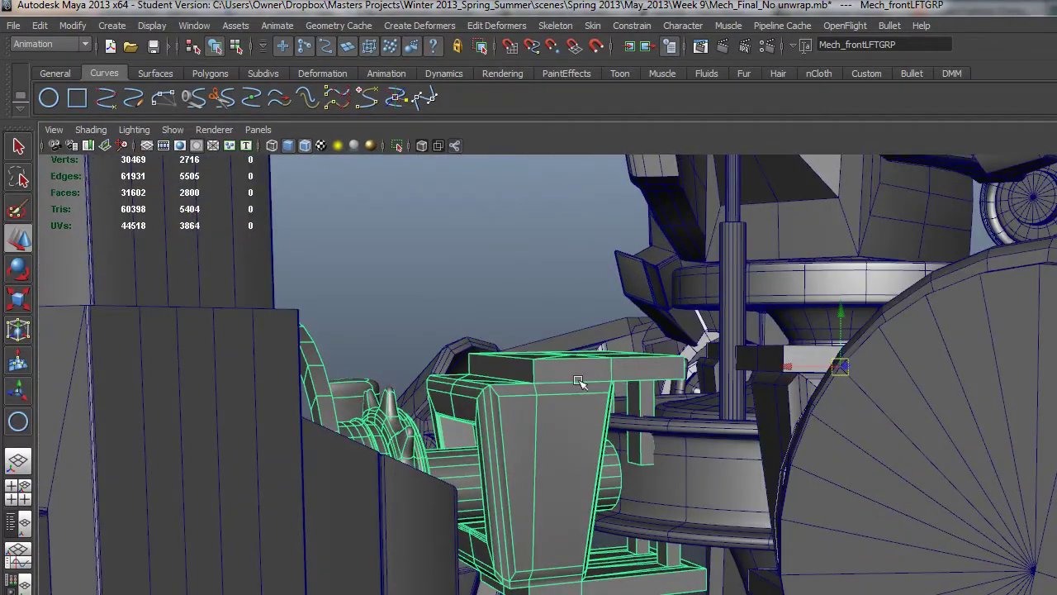
pyautogui.keyDown('alt'); pyautogui.moveTo(578, 382); pyautogui.dragTo(538, 403); pyautogui.keyUp('alt')
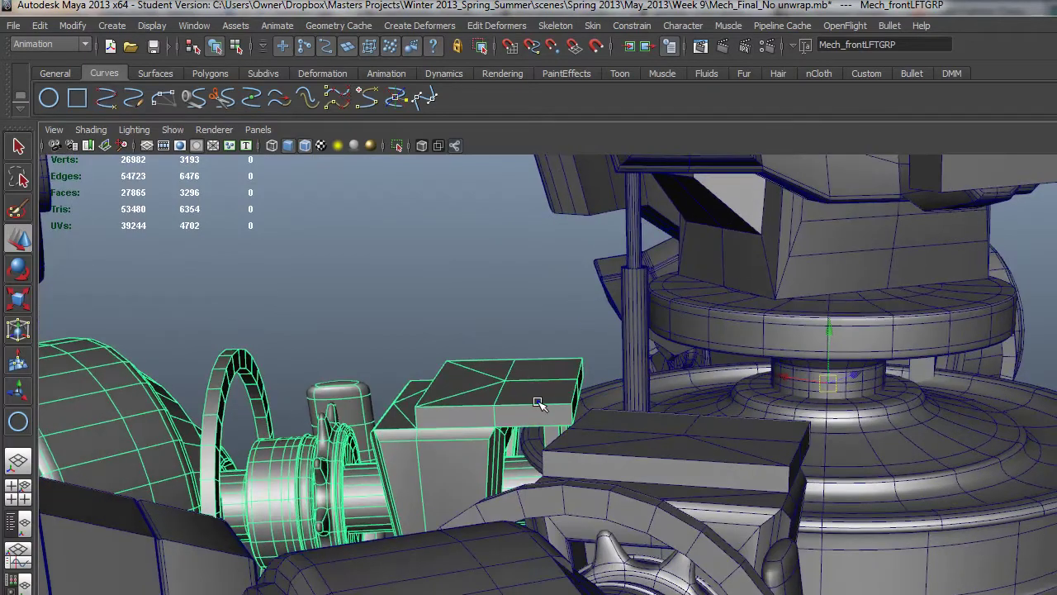
pyautogui.rightClick(537, 403)
pyautogui.click(509, 402)
# Step: Undo the leg group's rotation and recent moves, and restore the pivot lowered into the waist joint
pyautogui.hotkey('ctrl', 'z')
pyautogui.hotkey('ctrl', 'z')
pyautogui.hotkey('ctrl', 'z')
pyautogui.hotkey('ctrl', 'z')
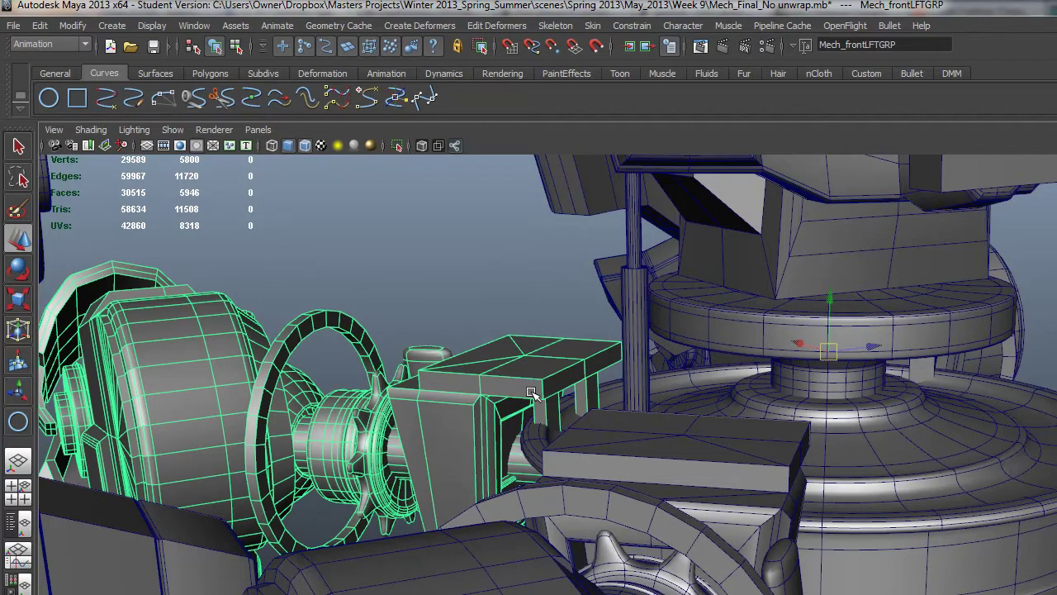
pyautogui.click(40, 25)
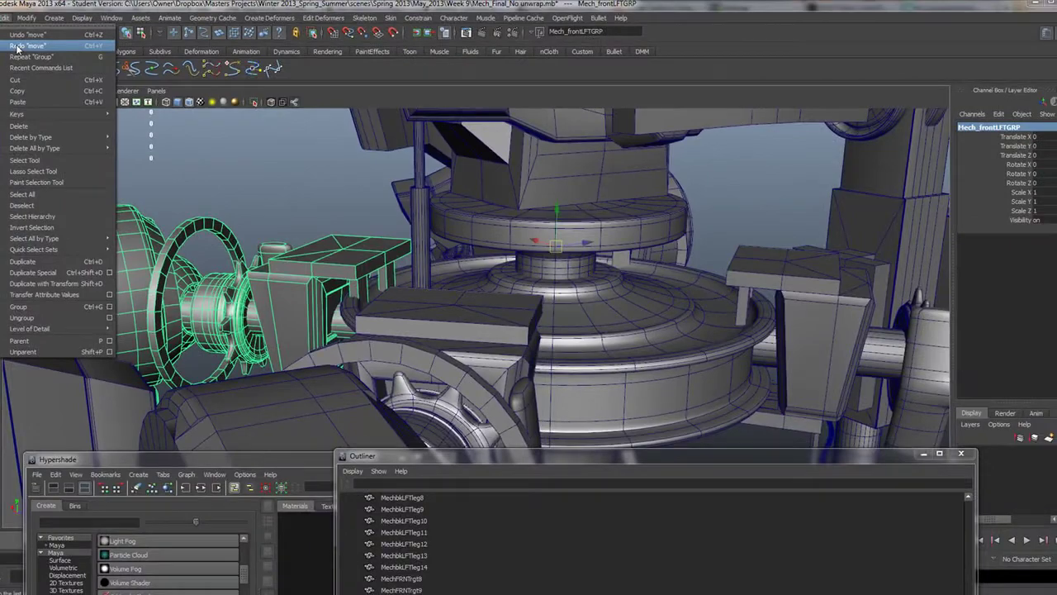
pyautogui.click(17, 46)
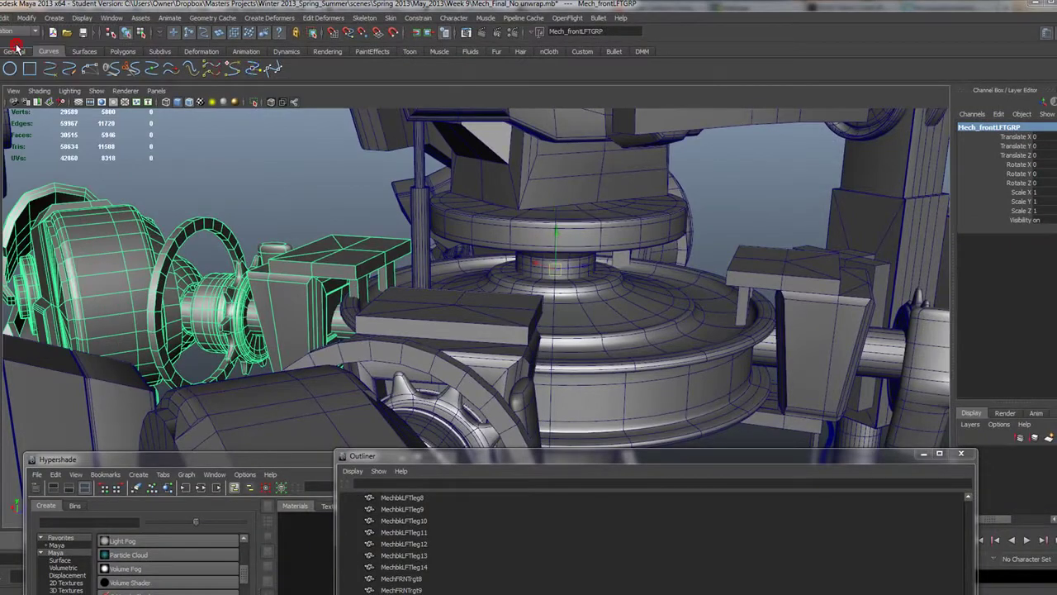
# Step: Select the vertices at the waist-facing end of the front-left hip block and scale them inward along its width to taper that end
pyautogui.keyDown('alt'); pyautogui.moveTo(361, 191); pyautogui.dragTo(384, 301); pyautogui.keyUp('alt')
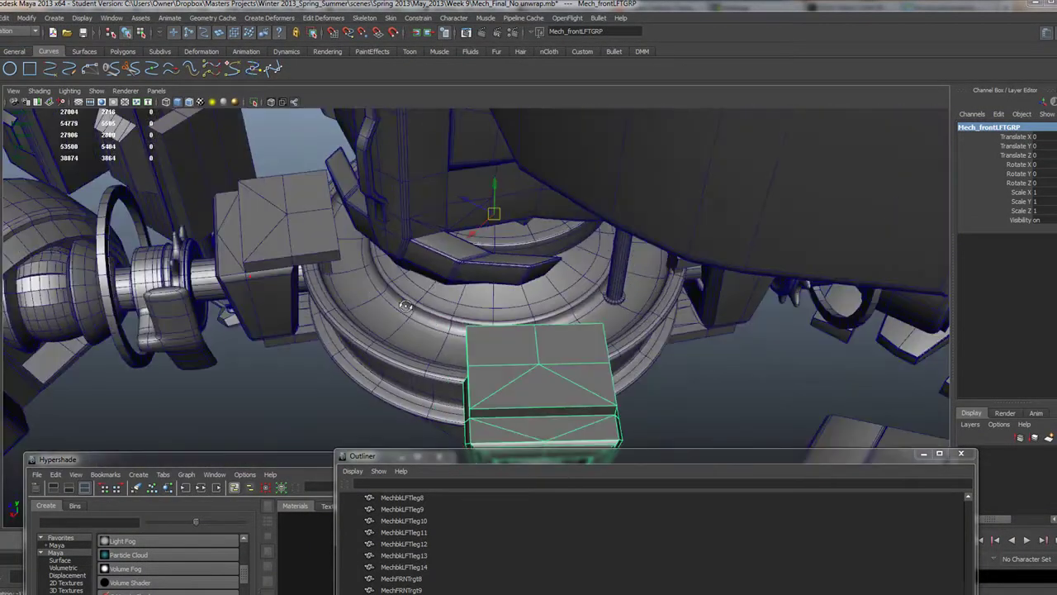
pyautogui.moveTo(406, 306)
pyautogui.keyDown('alt'); pyautogui.mouseDown()
pyautogui.moveTo(486, 315)
pyautogui.moveTo(552, 350)
pyautogui.moveTo(600, 352)
pyautogui.moveTo(646, 336)
pyautogui.moveTo(393, 306)
pyautogui.mouseUp(); pyautogui.keyUp('alt')
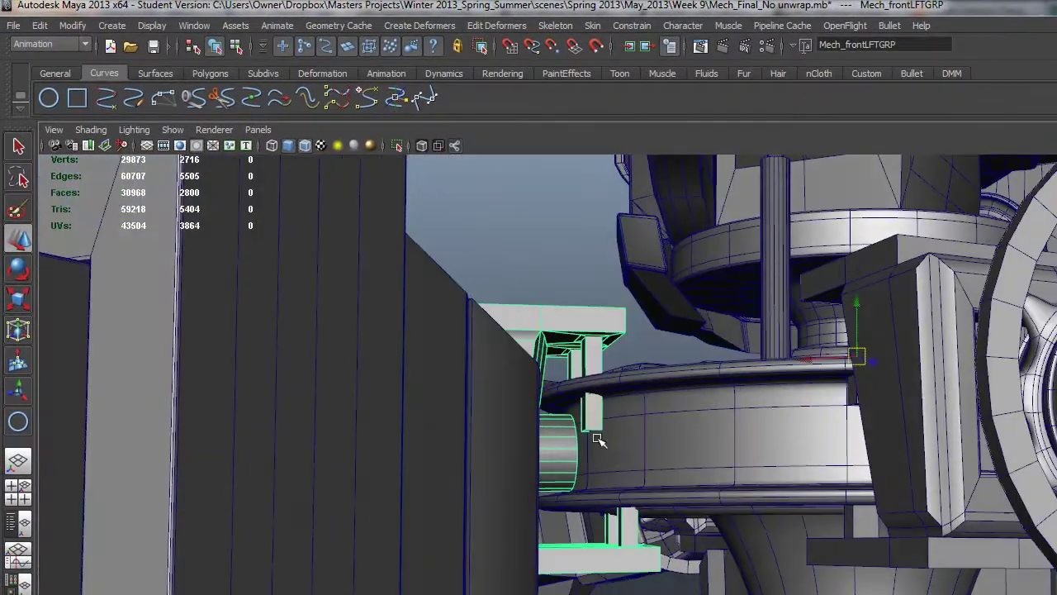
pyautogui.keyDown('alt'); pyautogui.moveTo(596, 439); pyautogui.dragTo(811, 494, button='right'); pyautogui.keyUp('alt')
pyautogui.keyDown('alt'); pyautogui.moveTo(541, 369); pyautogui.dragTo(561, 372); pyautogui.keyUp('alt')
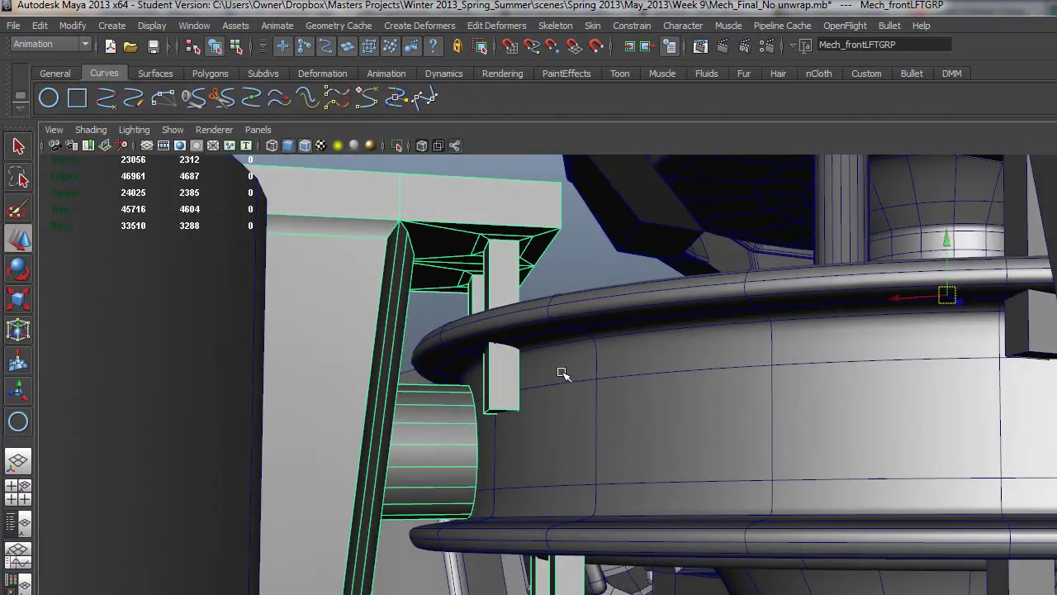
pyautogui.moveTo(488, 213); pyautogui.dragTo(425, 212, button='right')
pyautogui.keyDown('alt'); pyautogui.moveTo(465, 239); pyautogui.dragTo(452, 241); pyautogui.keyUp('alt')
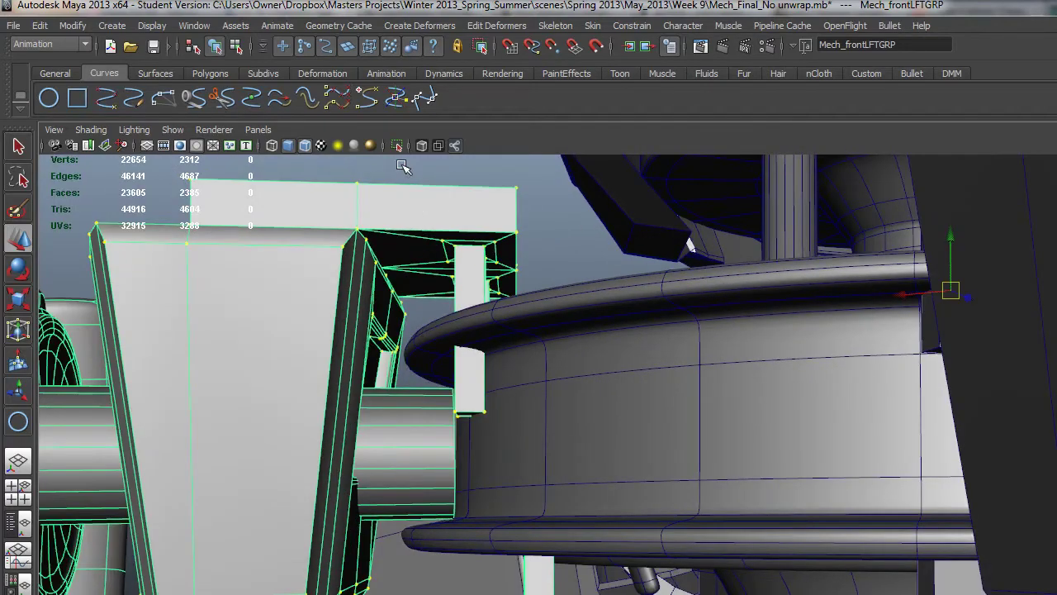
pyautogui.moveTo(570, 430); pyautogui.dragTo(570, 430)
pyautogui.keyDown('alt'); pyautogui.moveTo(570, 431); pyautogui.dragTo(784, 493); pyautogui.keyUp('alt')
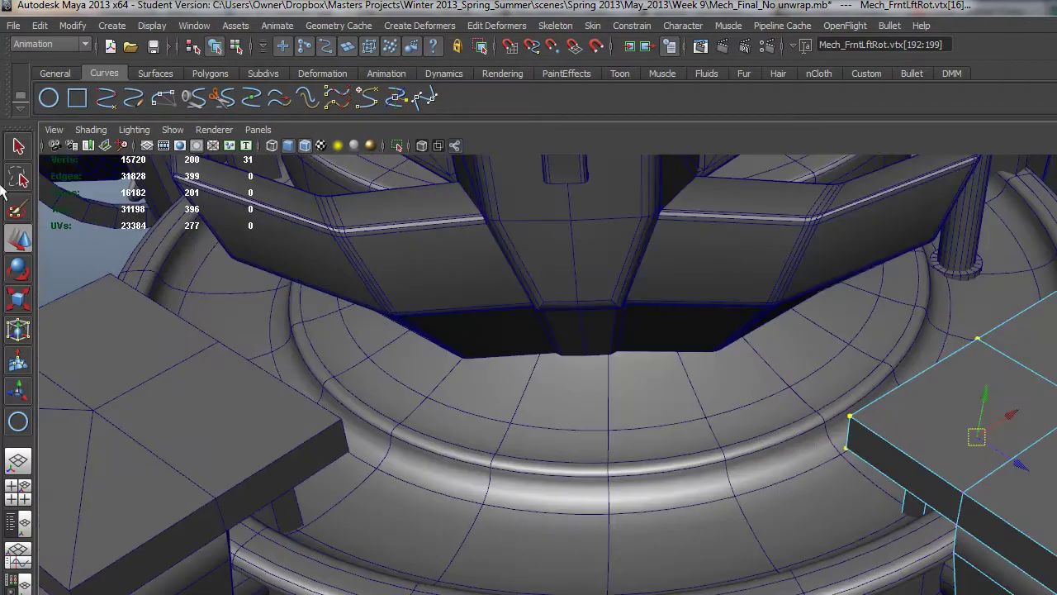
pyautogui.click(24, 298)
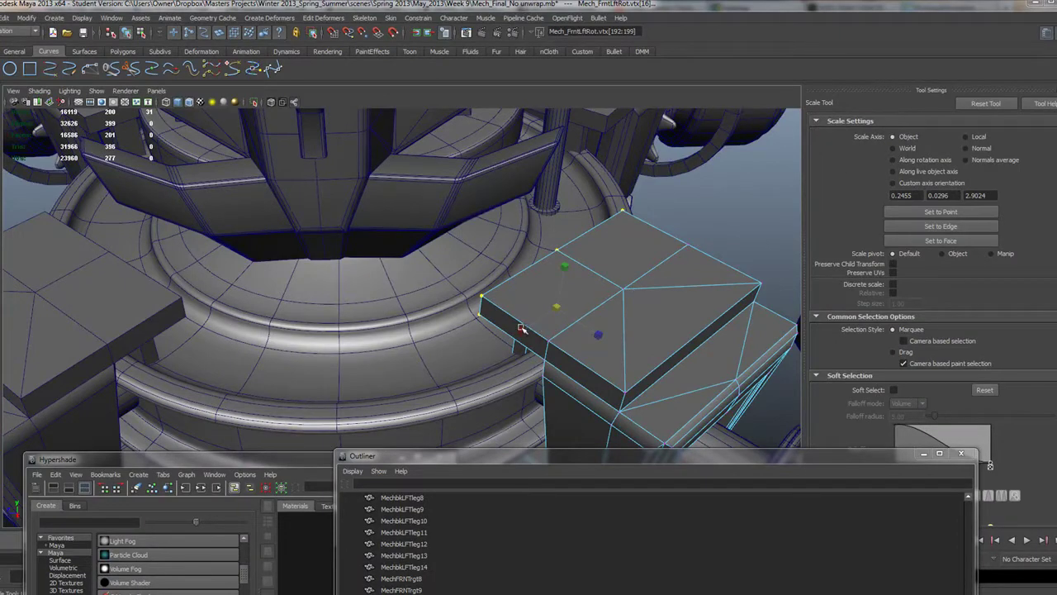
pyautogui.moveTo(520, 329); pyautogui.dragTo(540, 323)
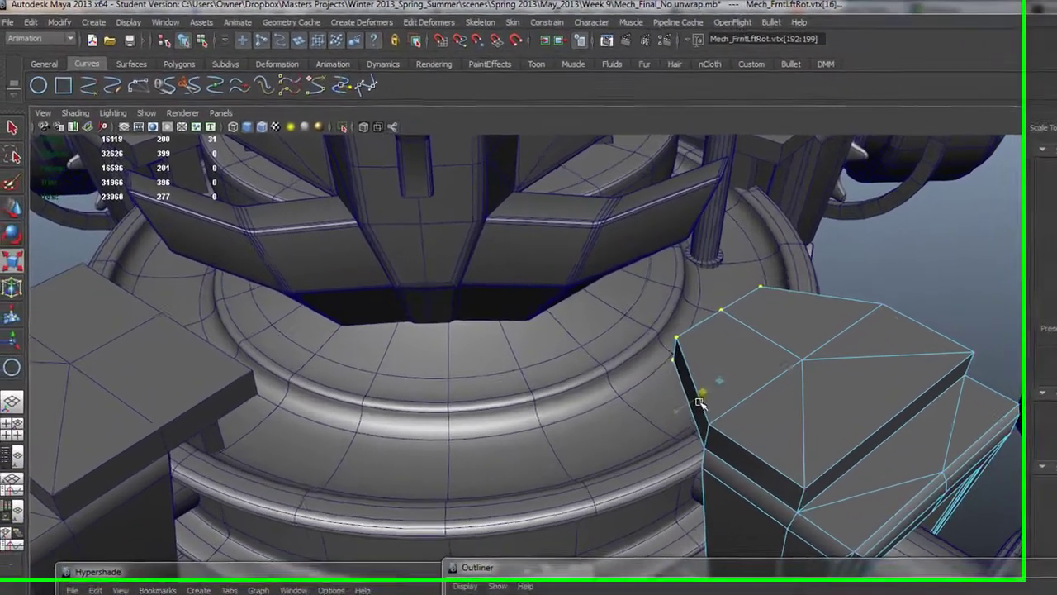
# Step: Raise the bottom vertices of the tabs hanging under the hip block above the waist disc's rim, and return to object selection
pyautogui.keyDown('alt'); pyautogui.moveTo(581, 365); pyautogui.dragTo(373, 347); pyautogui.keyUp('alt')
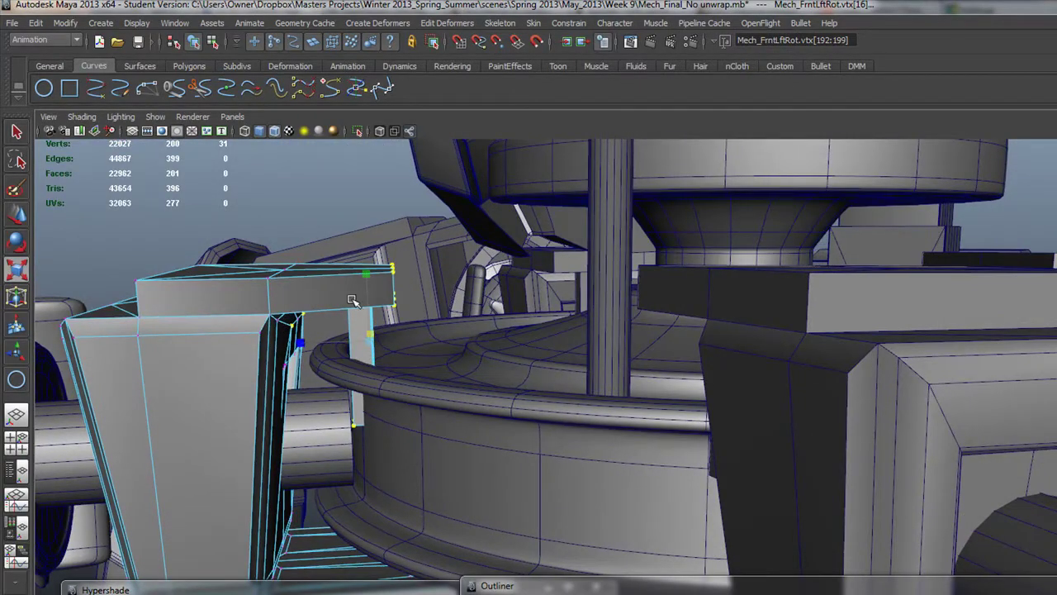
pyautogui.keyDown('alt'); pyautogui.moveTo(352, 300); pyautogui.dragTo(418, 420); pyautogui.keyUp('alt')
pyautogui.press('w')
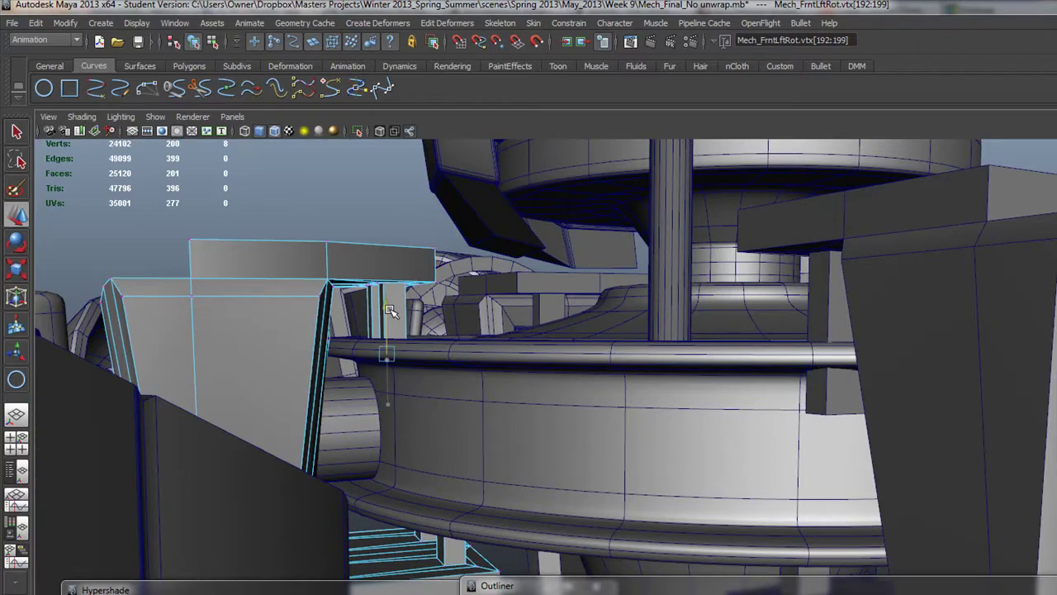
pyautogui.keyDown('alt'); pyautogui.moveTo(457, 340); pyautogui.dragTo(506, 370); pyautogui.keyUp('alt')
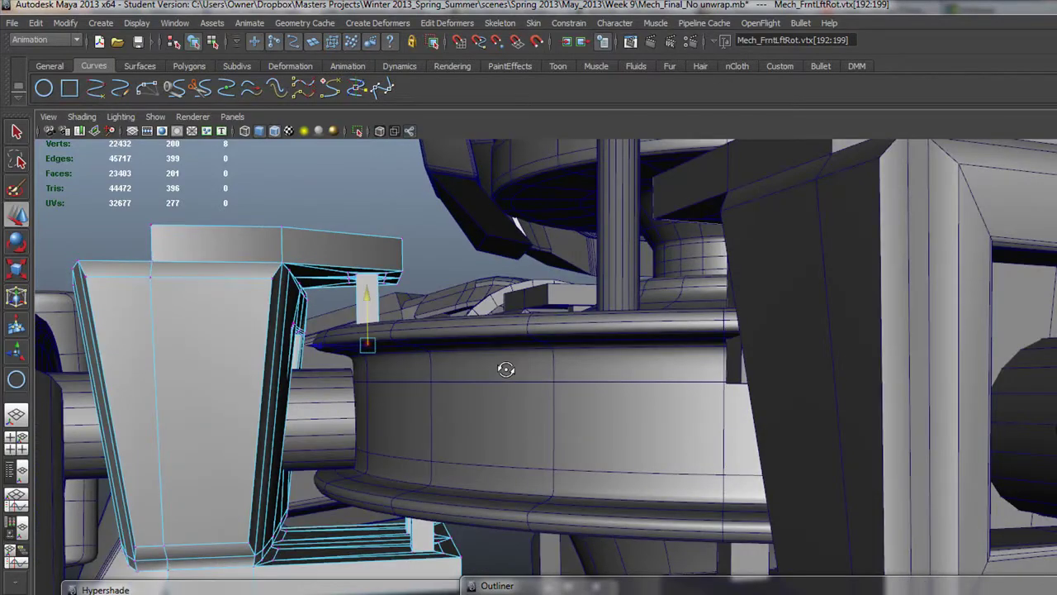
pyautogui.keyDown('alt'); pyautogui.moveTo(444, 398); pyautogui.dragTo(397, 419); pyautogui.keyUp('alt')
pyautogui.moveTo(295, 327); pyautogui.dragTo(351, 312, button='right')
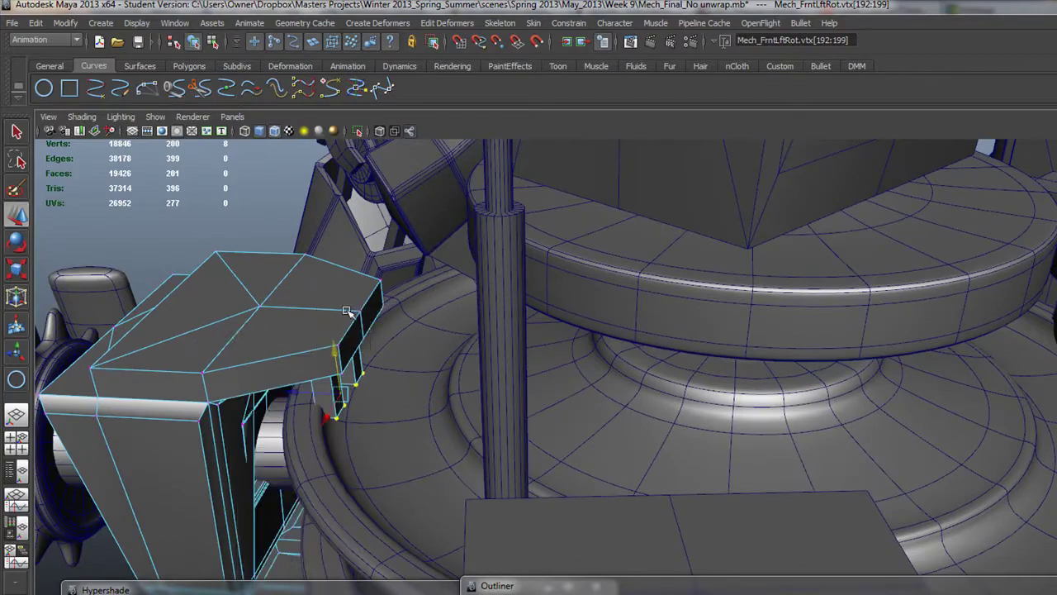
pyautogui.click(297, 324)
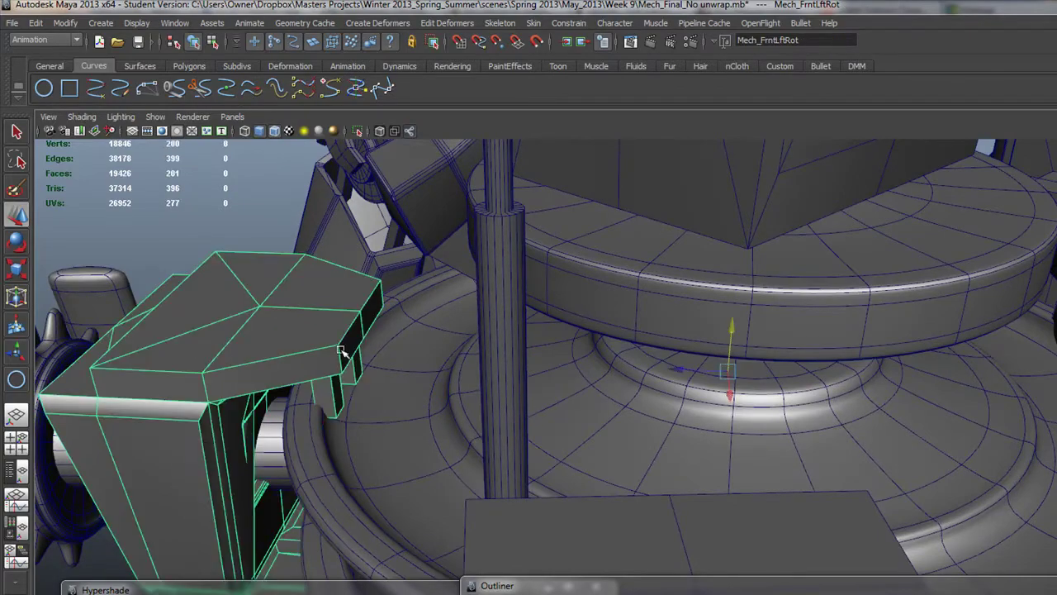
# Step: Check the whole mech from the front, selecting the complete front-left leg group and the opposite leg's foot
pyautogui.keyDown('alt'); pyautogui.moveTo(341, 350); pyautogui.dragTo(107, 330, button='right'); pyautogui.keyUp('alt')
pyautogui.keyDown('alt'); pyautogui.moveTo(107, 330); pyautogui.dragTo(301, 335); pyautogui.keyUp('alt')
pyautogui.keyDown('alt'); pyautogui.moveTo(554, 397); pyautogui.dragTo(459, 358, button='right'); pyautogui.keyUp('alt')
pyautogui.keyDown('alt'); pyautogui.moveTo(458, 358); pyautogui.dragTo(603, 401); pyautogui.keyUp('alt')
pyautogui.keyDown('alt'); pyautogui.moveTo(604, 400); pyautogui.dragTo(582, 449, button='right'); pyautogui.keyUp('alt')
pyautogui.keyDown('alt'); pyautogui.moveTo(572, 382); pyautogui.dragTo(534, 265, button='middle'); pyautogui.keyUp('alt')
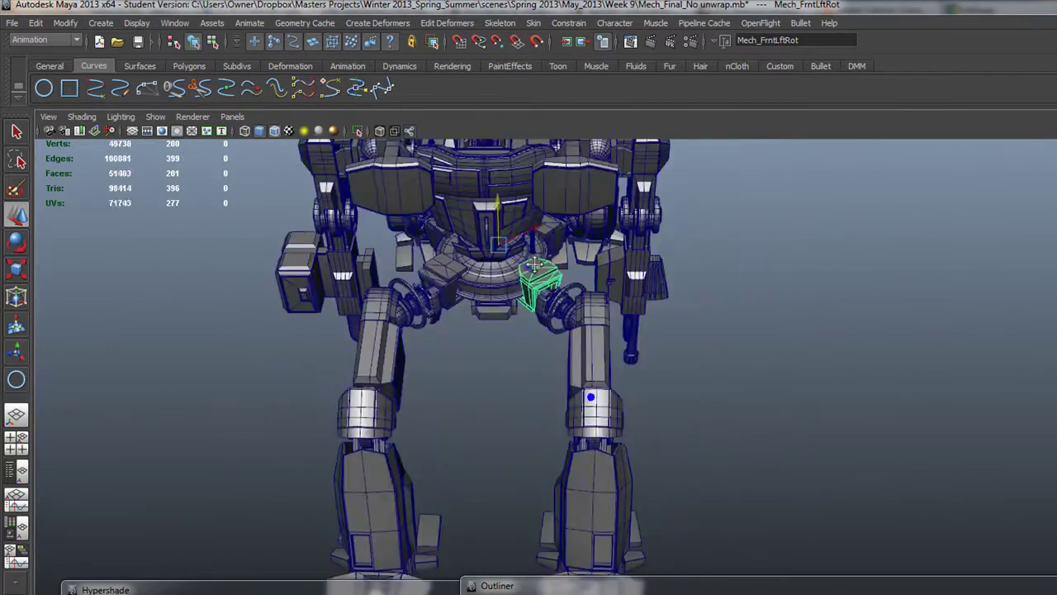
pyautogui.scroll(-5, 535, 265)
pyautogui.click(594, 565)
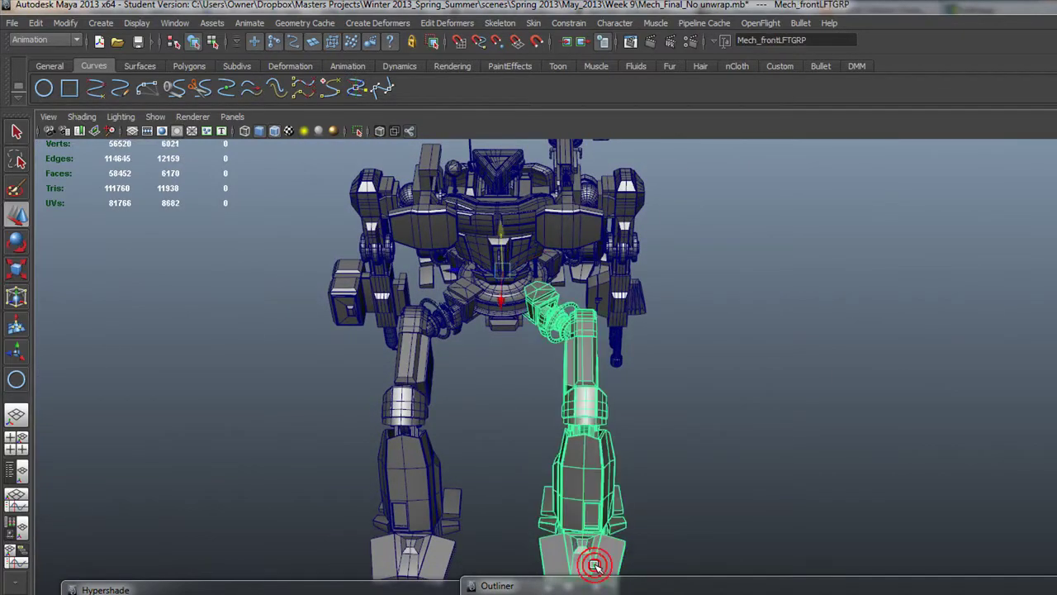
pyautogui.click(435, 549)
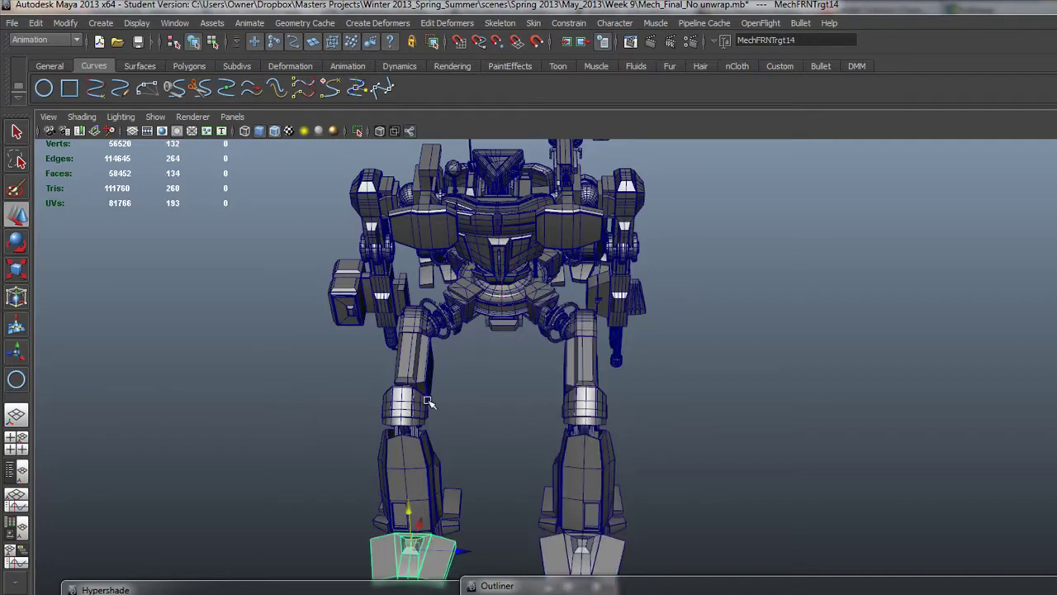
# Step: Delete the front-right hip block and joint parts that connect the opposite leg to the waist disc
pyautogui.keyDown('alt'); pyautogui.moveTo(428, 401); pyautogui.dragTo(503, 299); pyautogui.keyUp('alt')
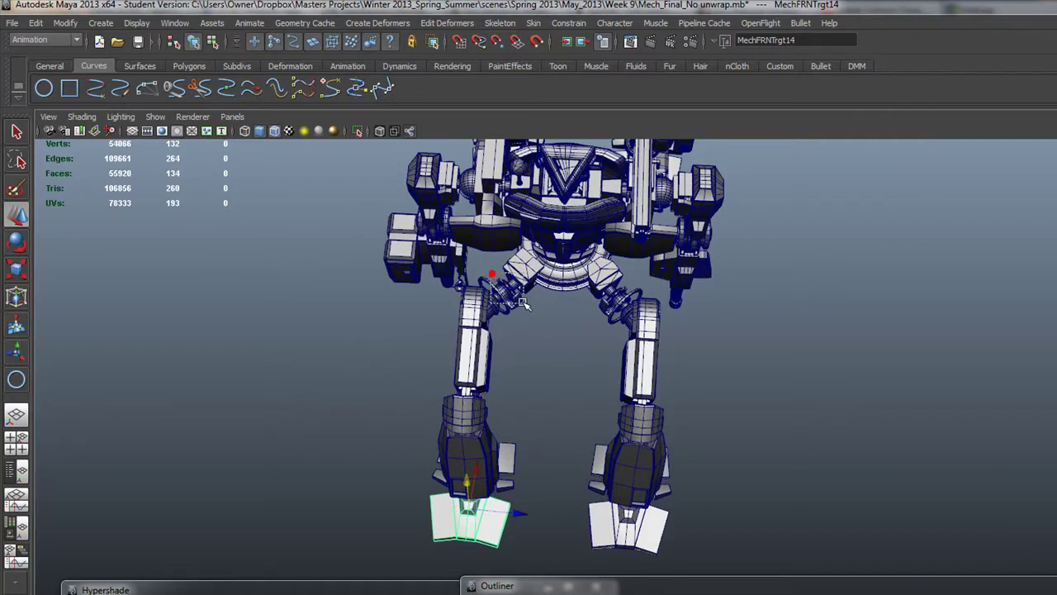
pyautogui.click(514, 313)
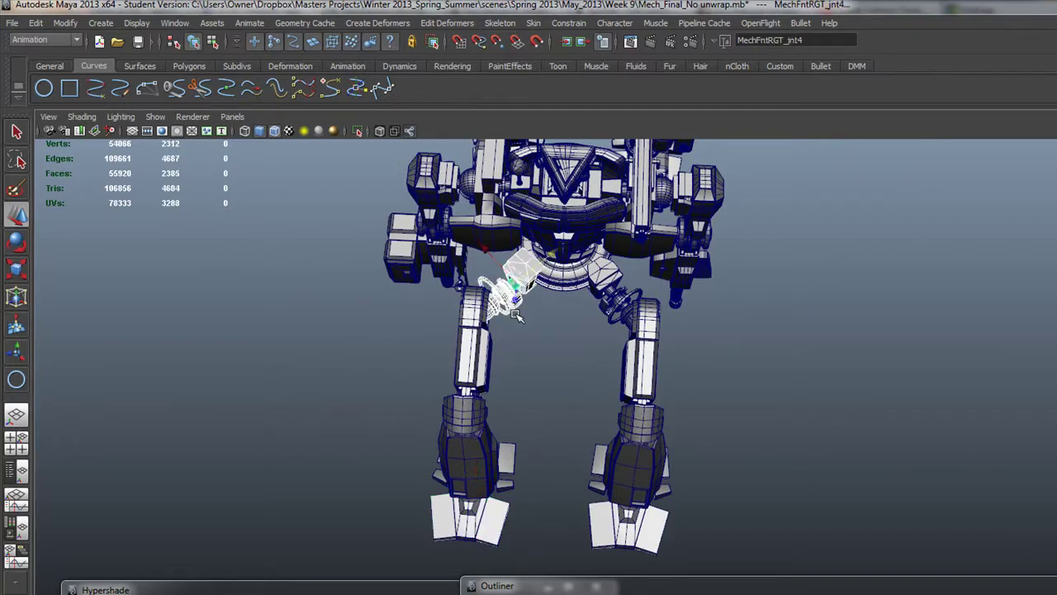
pyautogui.press('Delete')
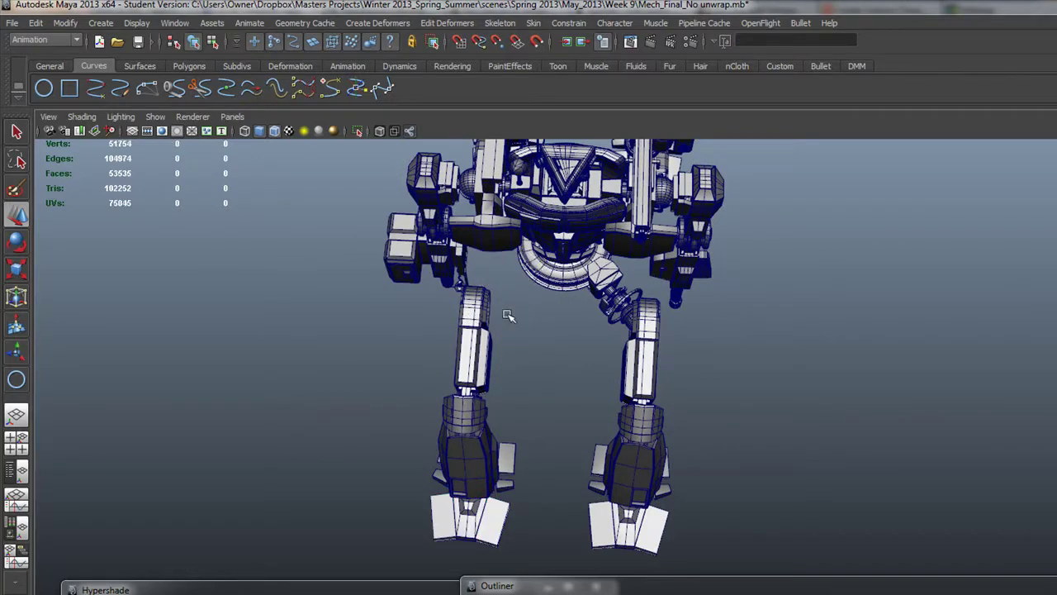
# Step: Delete the front-right leg and its leftover plate near the ankle, and select the complete front-left leg group
pyautogui.moveTo(529, 384); pyautogui.dragTo(448, 557)
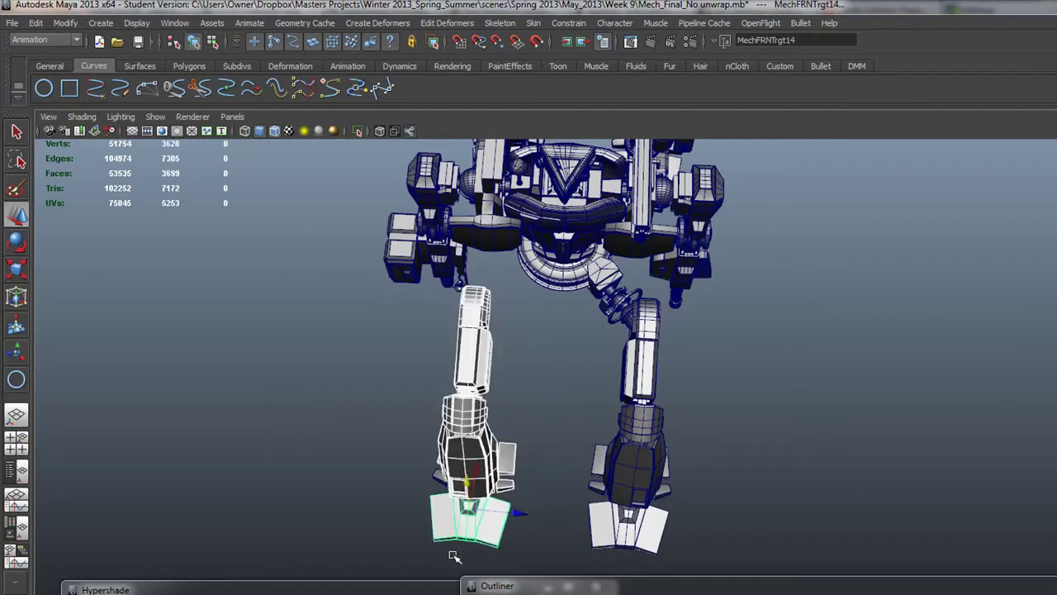
pyautogui.press('Delete')
pyautogui.moveTo(403, 450); pyautogui.dragTo(483, 499)
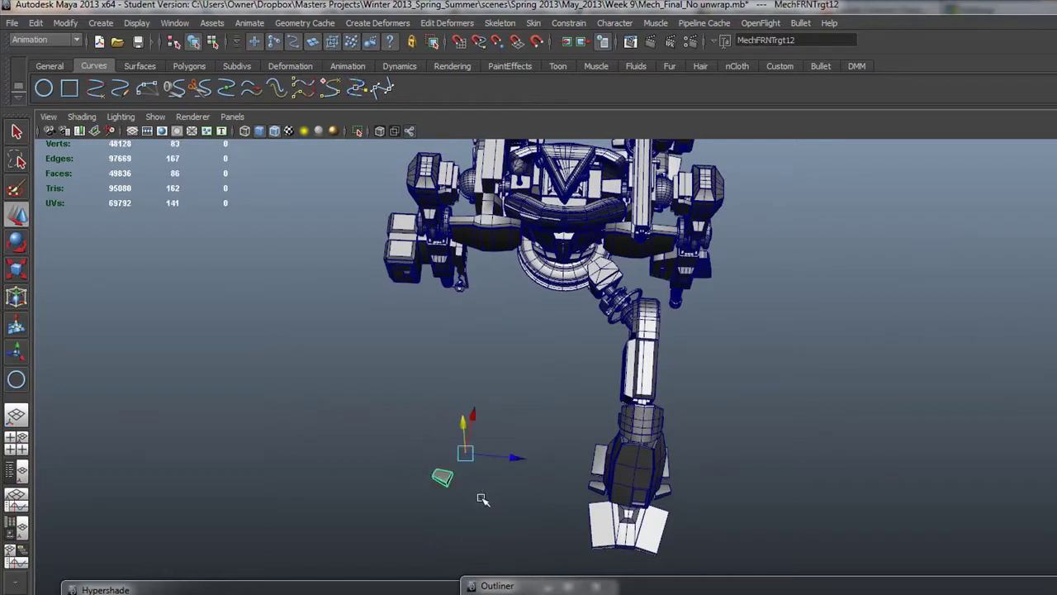
pyautogui.press('Delete')
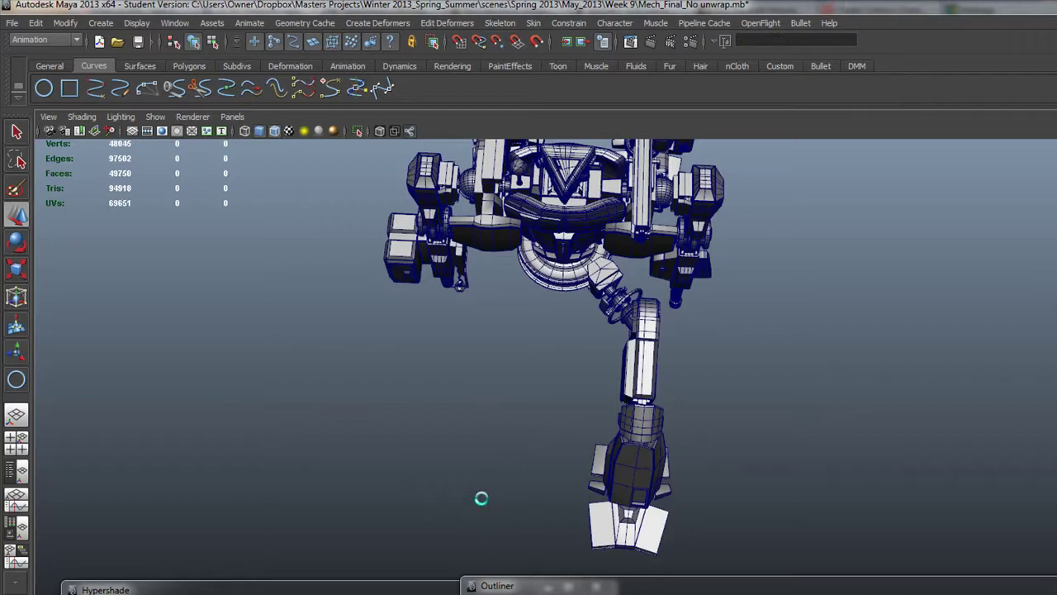
pyautogui.click(604, 277)
pyautogui.press('Up')
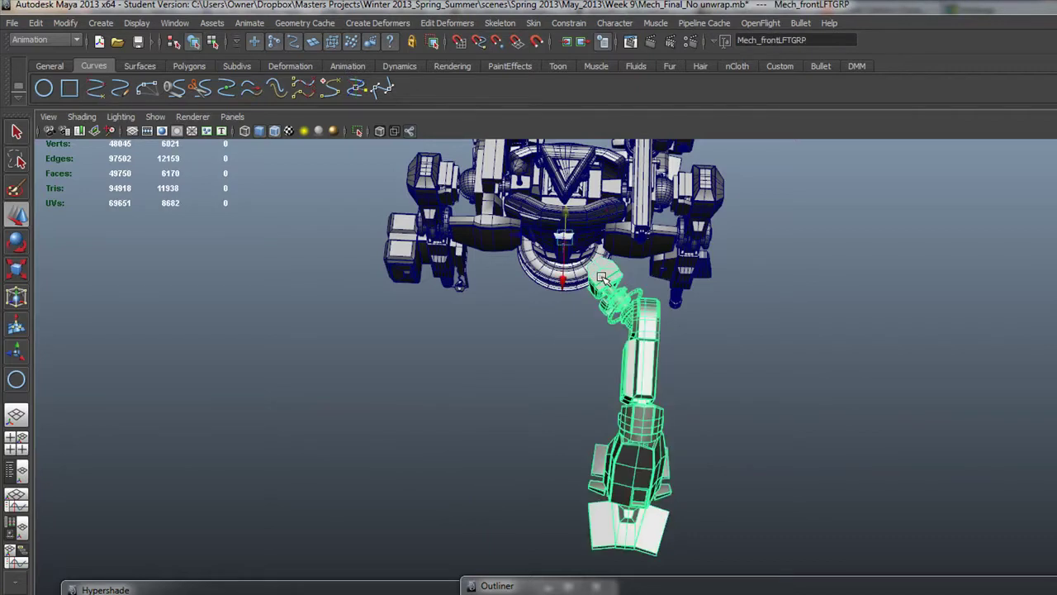
# Step: Delete the back-left leg together with the hip block and gear joint that connect it to the waist disc
pyautogui.keyDown('alt'); pyautogui.moveTo(450, 379); pyautogui.dragTo(691, 441); pyautogui.keyUp('alt')
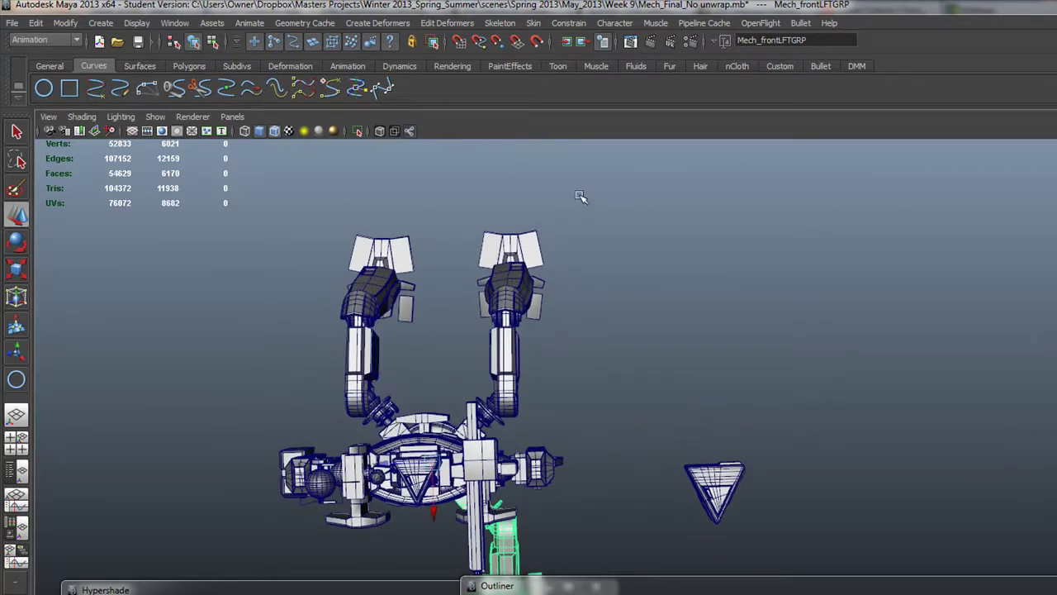
pyautogui.click(495, 421)
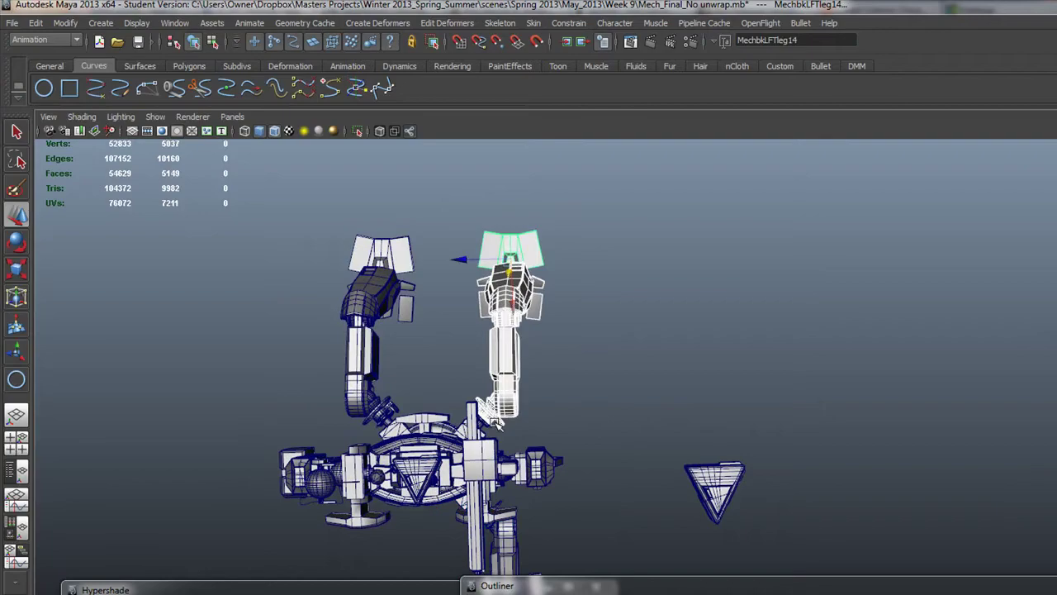
pyautogui.press('Delete')
pyautogui.keyDown('alt'); pyautogui.moveTo(602, 396); pyautogui.dragTo(271, 352); pyautogui.keyUp('alt')
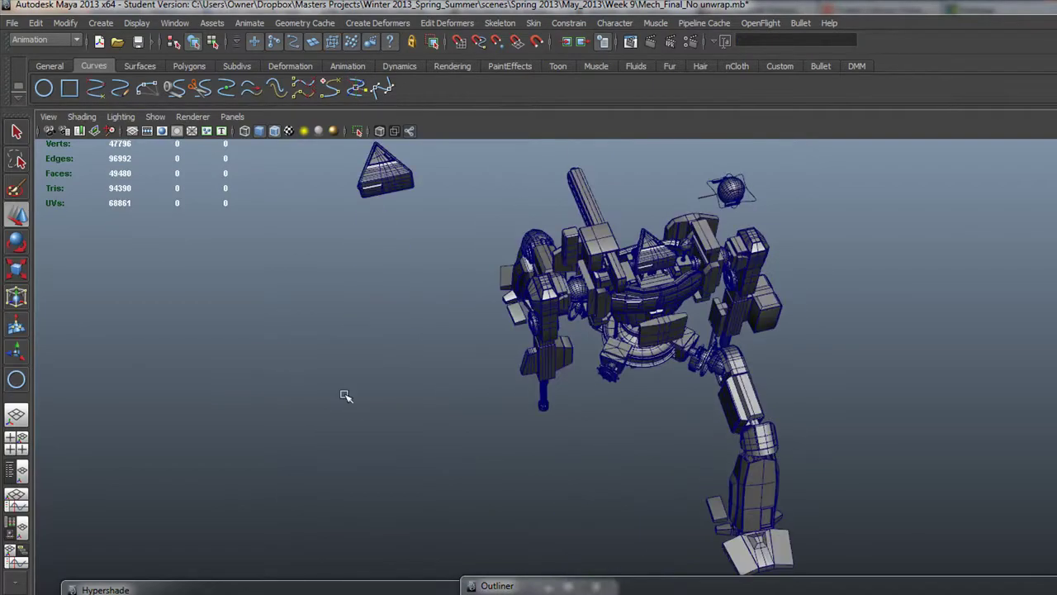
pyautogui.keyDown('alt'); pyautogui.moveTo(467, 425); pyautogui.dragTo(1024, 566, button='right'); pyautogui.keyUp('alt')
pyautogui.moveTo(712, 281)
pyautogui.keyDown('alt'); pyautogui.mouseDown()
pyautogui.moveTo(702, 296)
pyautogui.moveTo(710, 283)
pyautogui.mouseUp(); pyautogui.keyUp('alt')
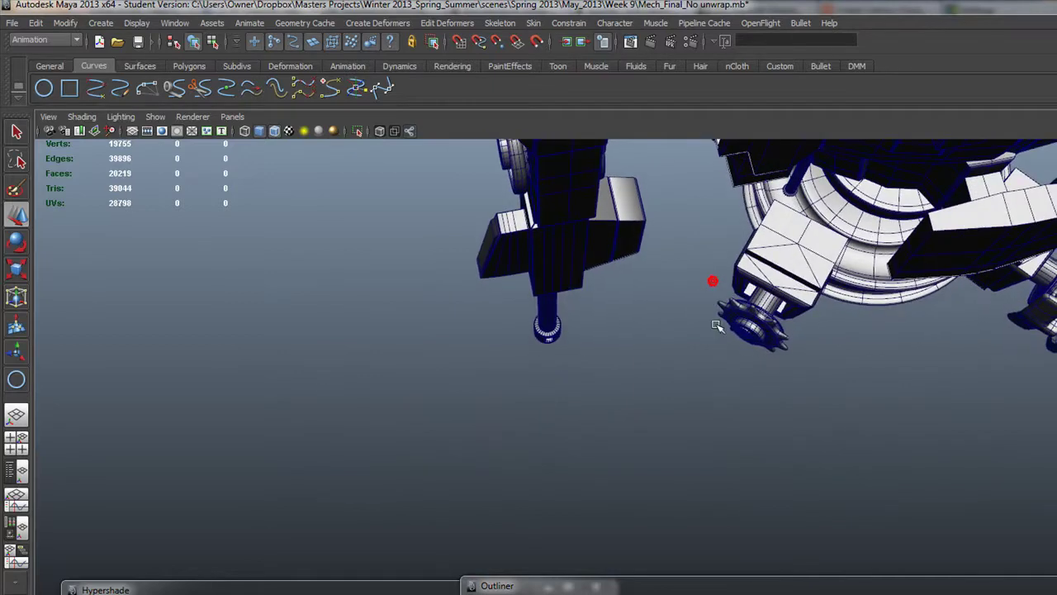
pyautogui.click(771, 341)
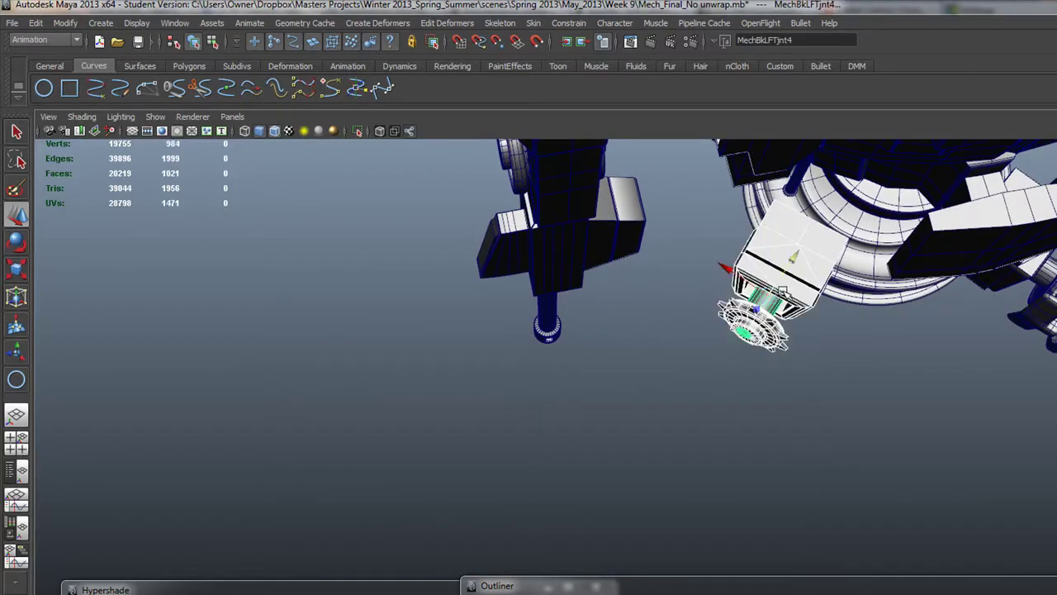
pyautogui.press('Delete')
# Step: Delete the back-right leg with its foot and the joint rings next to the hip block
pyautogui.keyDown('alt'); pyautogui.moveTo(813, 322); pyautogui.dragTo(434, 216, button='right'); pyautogui.keyUp('alt')
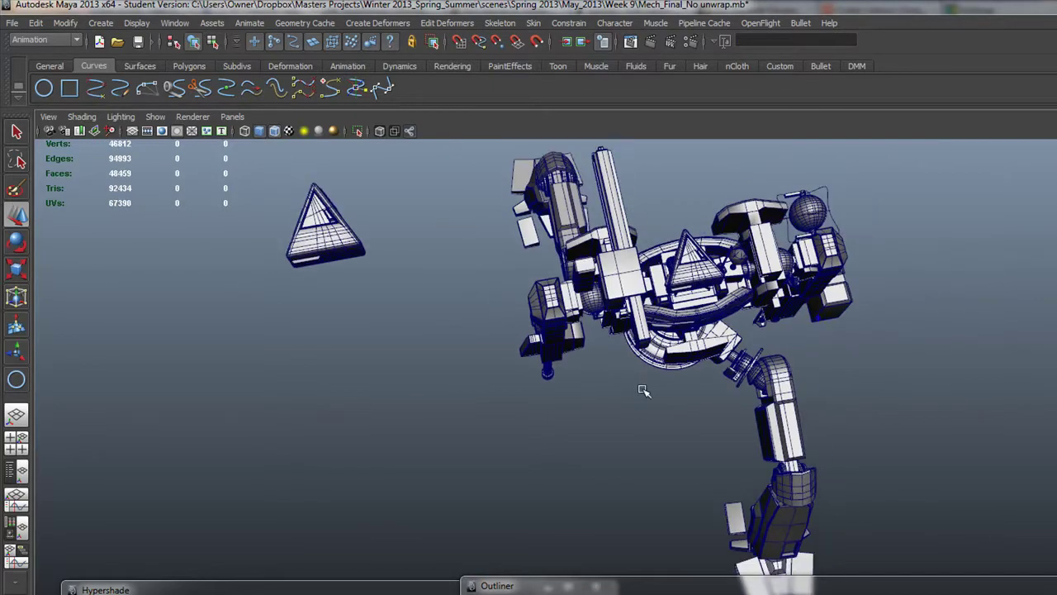
pyautogui.keyDown('alt'); pyautogui.moveTo(644, 398); pyautogui.dragTo(498, 314, button='middle'); pyautogui.keyUp('alt')
pyautogui.keyDown('alt'); pyautogui.moveTo(498, 314); pyautogui.dragTo(514, 363); pyautogui.keyUp('alt')
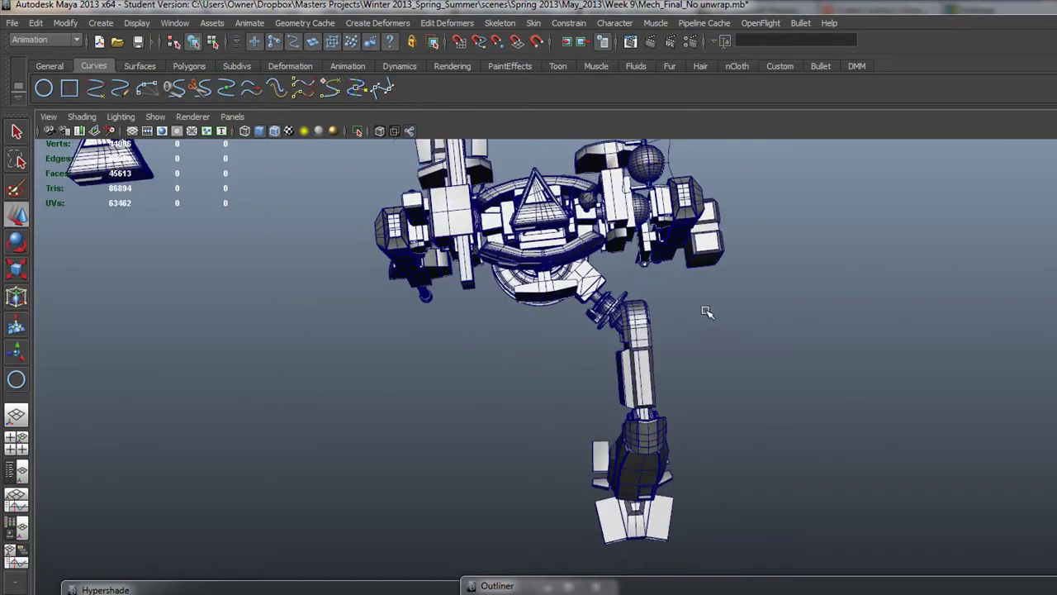
pyautogui.moveTo(707, 312); pyautogui.dragTo(575, 572)
pyautogui.press('Delete')
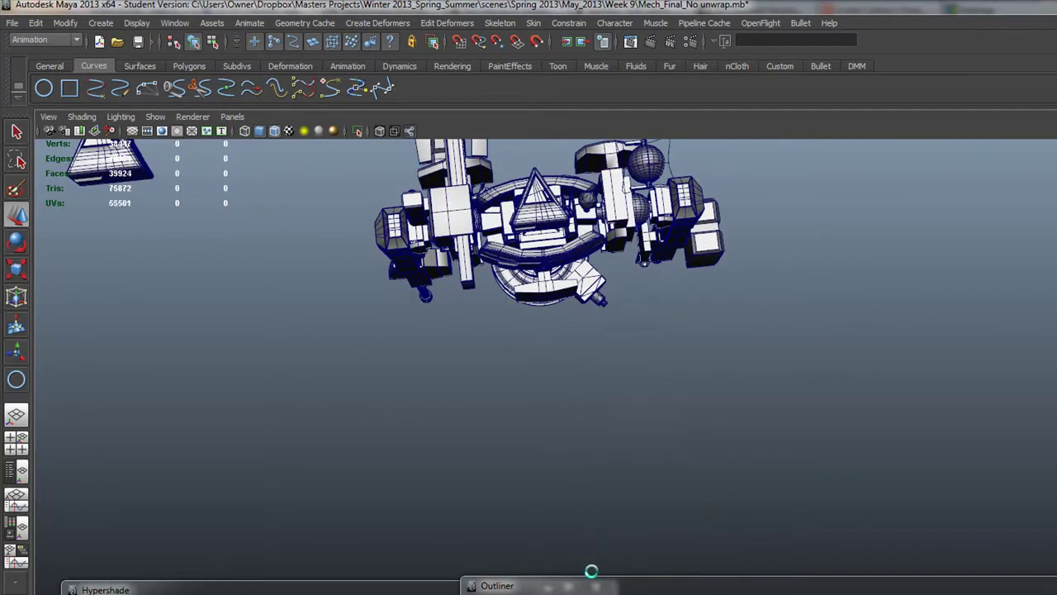
# Step: Delete the back-right hip block and the cylindrical joint shaft beside the waist disc
pyautogui.keyDown('alt'); pyautogui.moveTo(527, 452); pyautogui.dragTo(530, 347); pyautogui.keyUp('alt')
pyautogui.keyDown('alt'); pyautogui.moveTo(530, 347); pyautogui.dragTo(894, 442, button='right'); pyautogui.keyUp('alt')
pyautogui.click(656, 181)
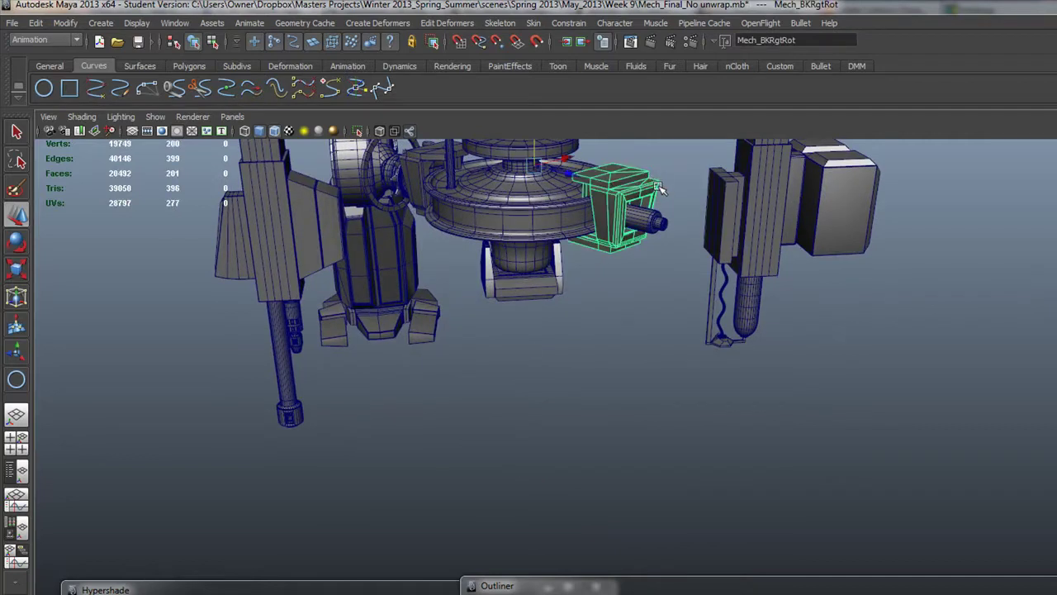
pyautogui.press('Delete')
pyautogui.click(661, 218)
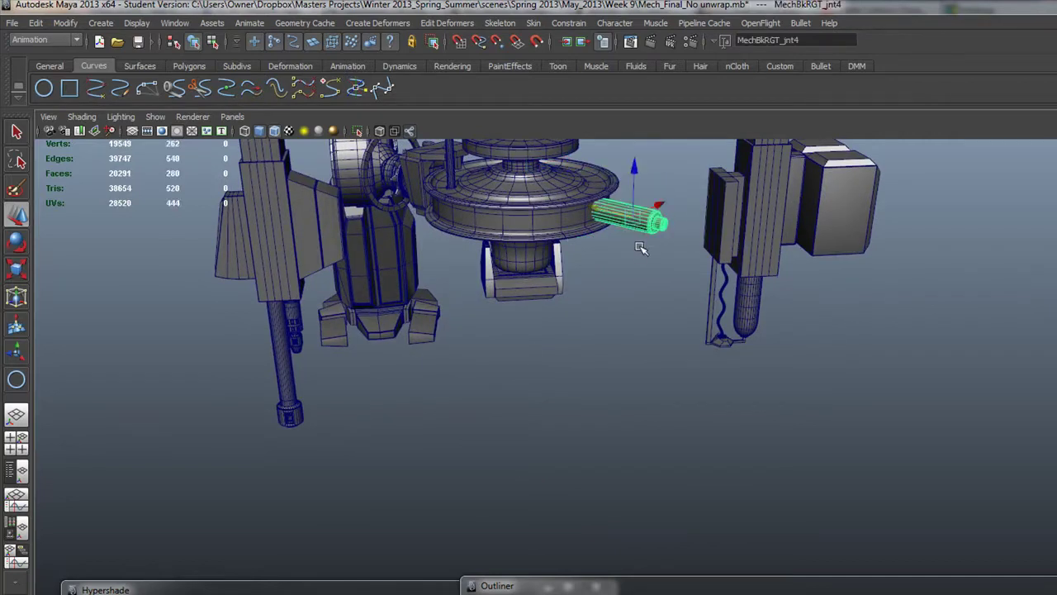
pyautogui.press('Delete')
# Step: Select the whole front-left leg group, starting from its hip block at the waist disc
pyautogui.keyDown('alt'); pyautogui.moveTo(642, 247); pyautogui.dragTo(431, 264); pyautogui.keyUp('alt')
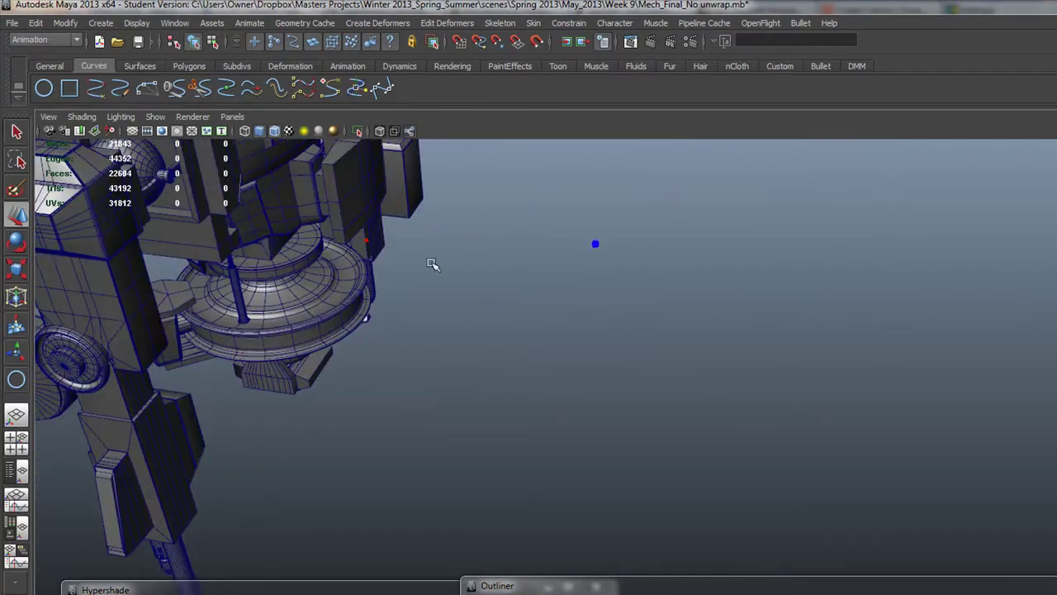
pyautogui.keyDown('alt'); pyautogui.moveTo(190, 275); pyautogui.dragTo(462, 295, button='middle'); pyautogui.keyUp('alt')
pyautogui.keyDown('alt'); pyautogui.moveTo(479, 297); pyautogui.dragTo(391, 293); pyautogui.keyUp('alt')
pyautogui.keyDown('alt'); pyautogui.moveTo(570, 330); pyautogui.dragTo(727, 363, button='right'); pyautogui.keyUp('alt')
pyautogui.click(441, 177)
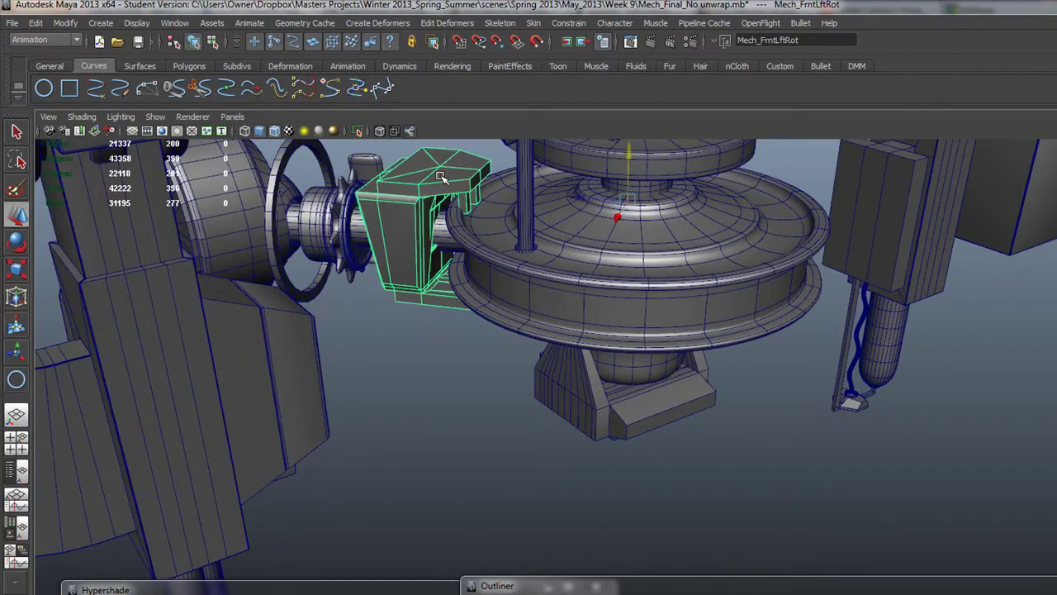
pyautogui.press('Up')
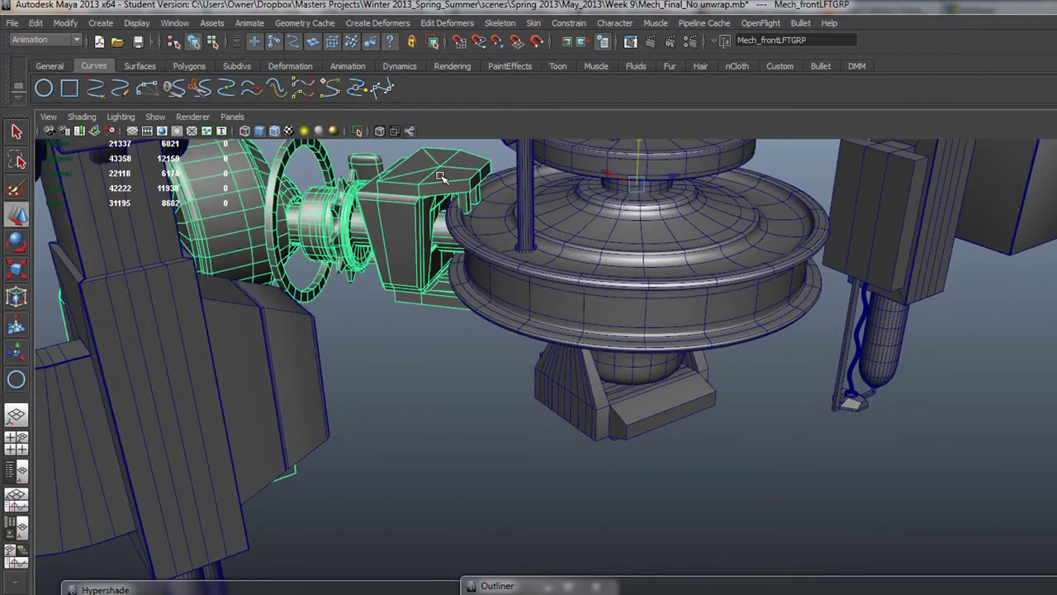
# Step: Test-rotate the front-left leg group around the waist disc's vertical axis and restore its original orientation
pyautogui.click(19, 240)
pyautogui.moveTo(606, 202); pyautogui.dragTo(479, 189)
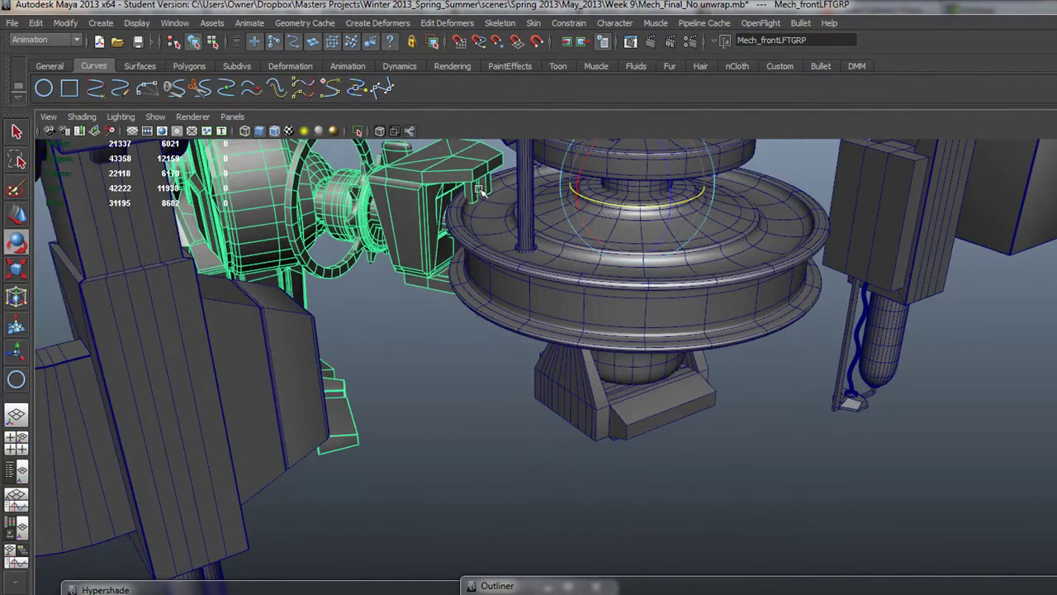
pyautogui.moveTo(604, 206); pyautogui.dragTo(616, 226)
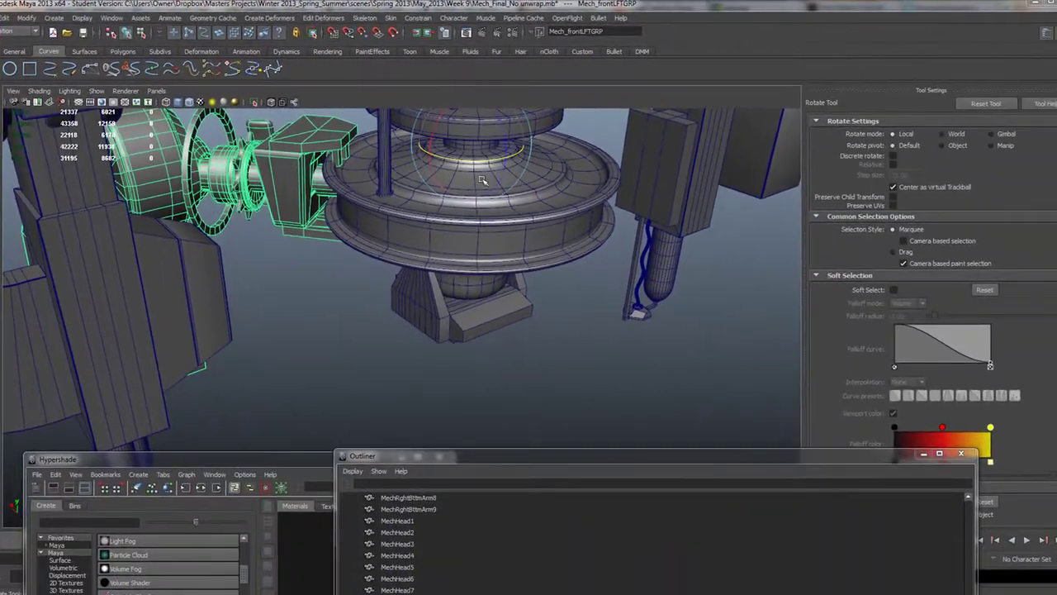
# Step: Check the front-left leg group from several sides and show its transform values in the Channel Box
pyautogui.keyDown('alt'); pyautogui.moveTo(482, 180); pyautogui.dragTo(157, 124, button='right'); pyautogui.keyUp('alt')
pyautogui.keyDown('alt'); pyautogui.moveTo(157, 124); pyautogui.dragTo(194, 217); pyautogui.keyUp('alt')
pyautogui.keyDown('alt'); pyautogui.moveTo(193, 217); pyautogui.dragTo(304, 114, button='middle'); pyautogui.keyUp('alt')
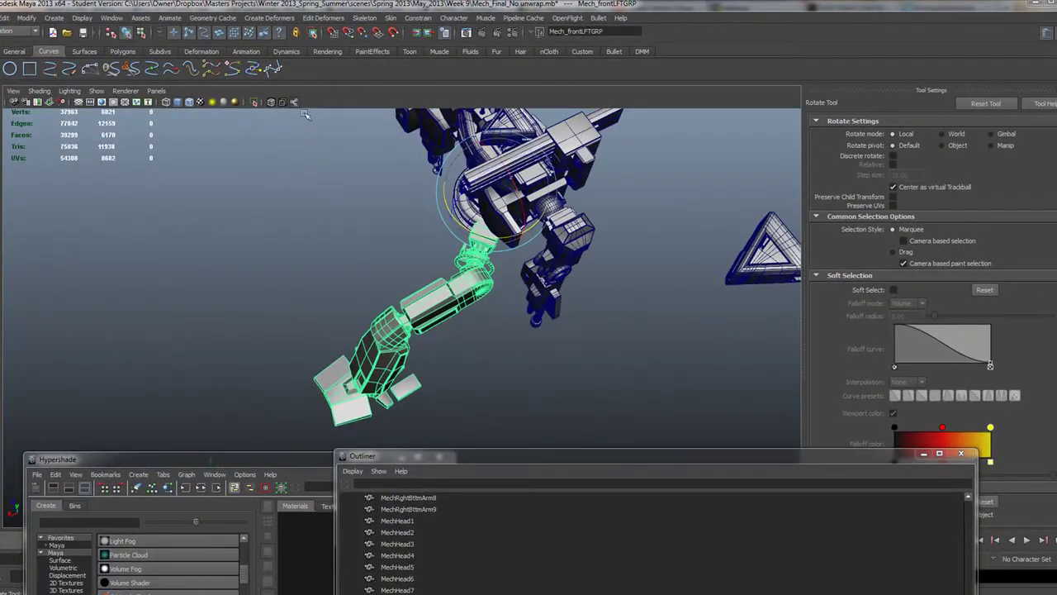
pyautogui.keyDown('alt'); pyautogui.moveTo(258, 150); pyautogui.dragTo(346, 133); pyautogui.keyUp('alt')
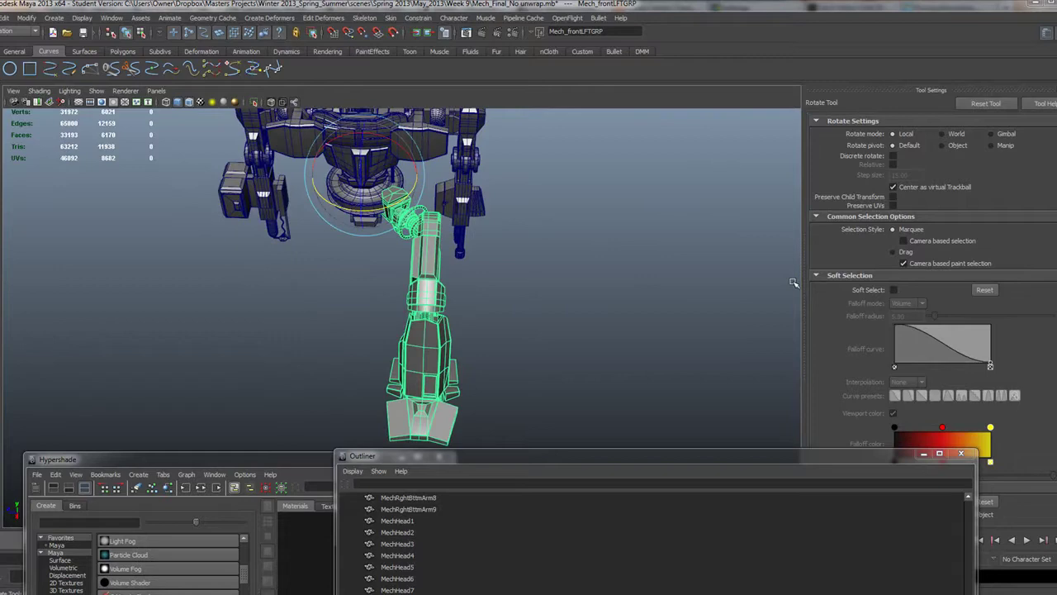
pyautogui.hotkey('ctrl', 'a')
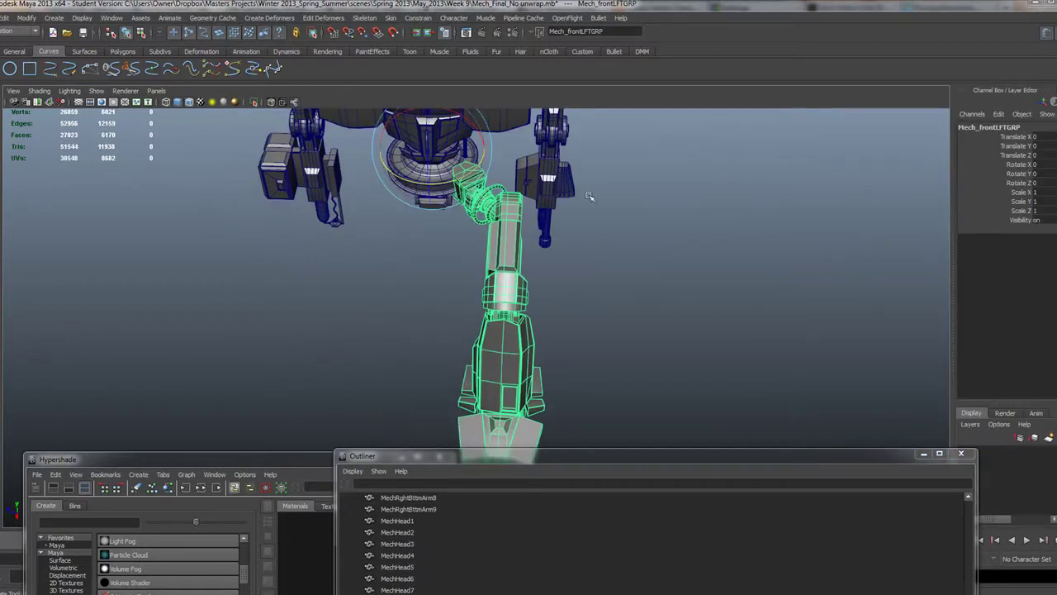
pyautogui.keyDown('alt'); pyautogui.moveTo(590, 196); pyautogui.dragTo(542, 196); pyautogui.keyUp('alt')
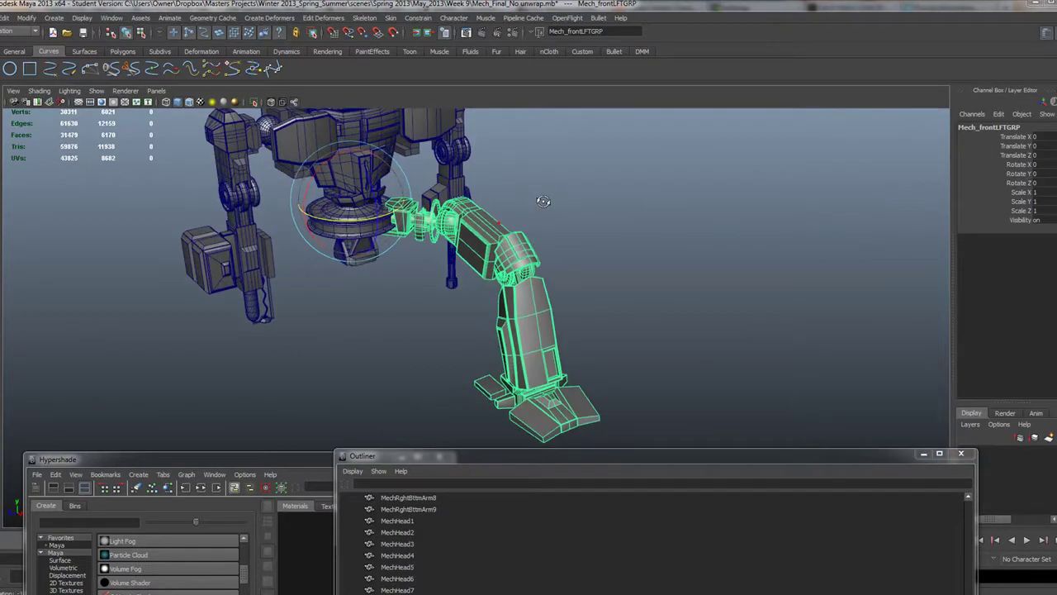
# Step: Clear the Hypershade window out of the way and open the Duplicate Special options for the front-left leg group
pyautogui.click(4, 17)
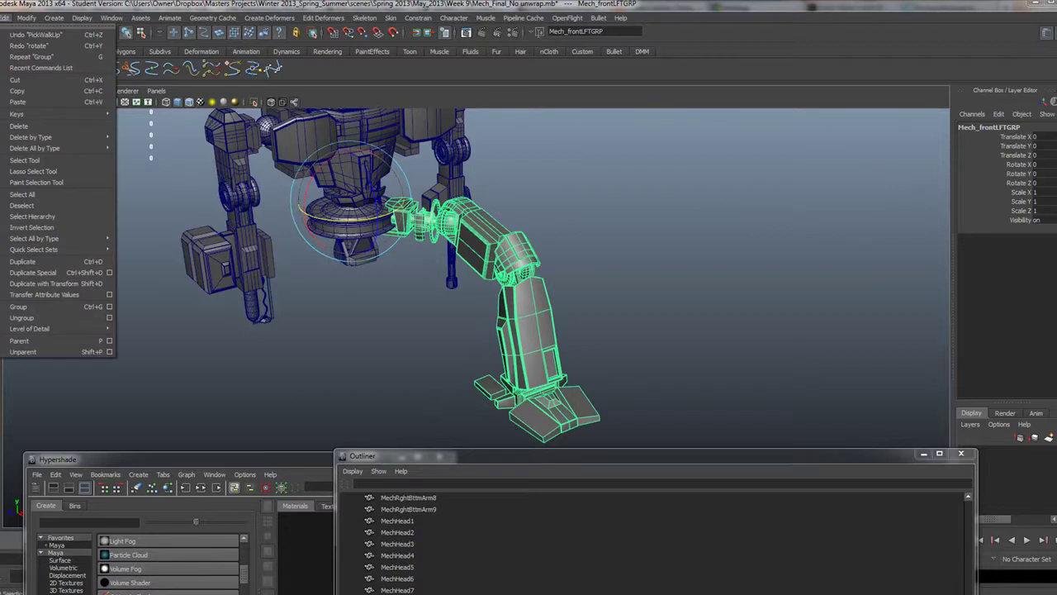
pyautogui.click(116, 371)
pyautogui.press('w')
pyautogui.moveTo(130, 460); pyautogui.dragTo(285, 524)
pyautogui.click(4, 18)
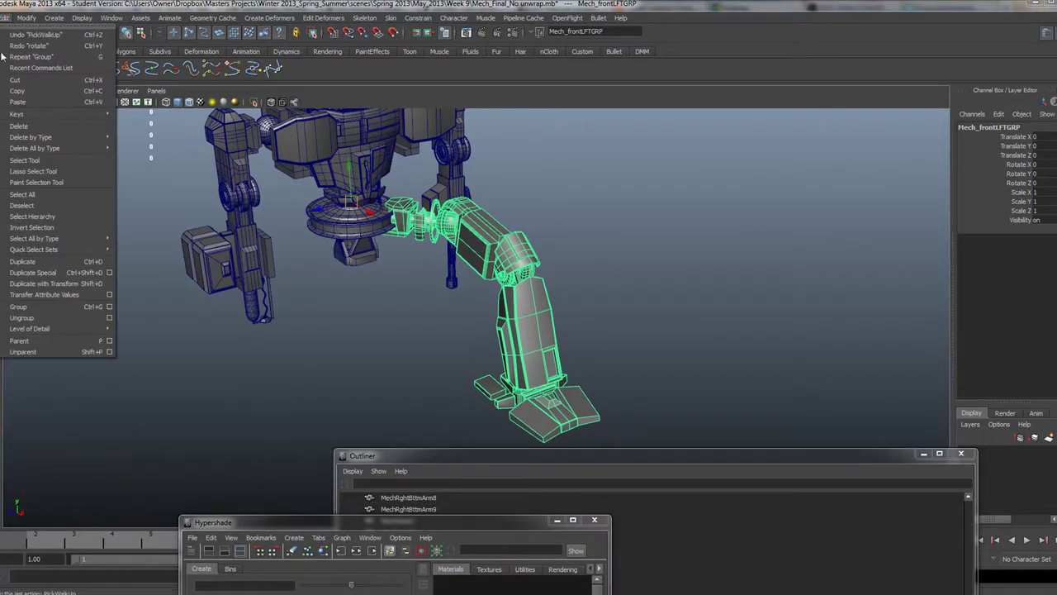
pyautogui.moveTo(27, 239)
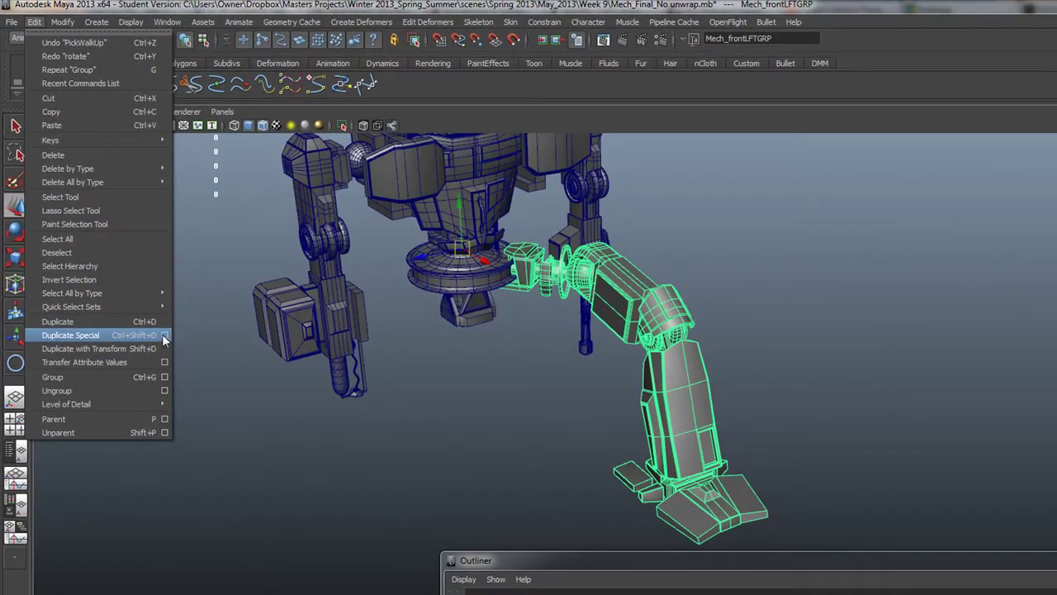
pyautogui.click(165, 335)
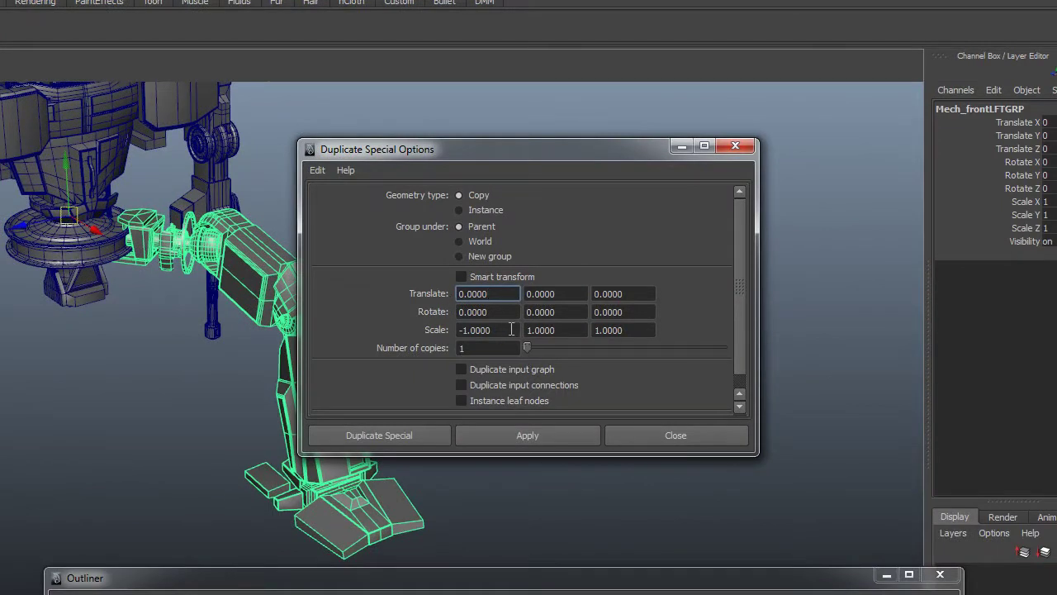
# Step: Create a mirrored copy of the leg group with Duplicate Special, using Scale X 1 and Scale Z -1
pyautogui.moveTo(508, 329); pyautogui.dragTo(429, 329)
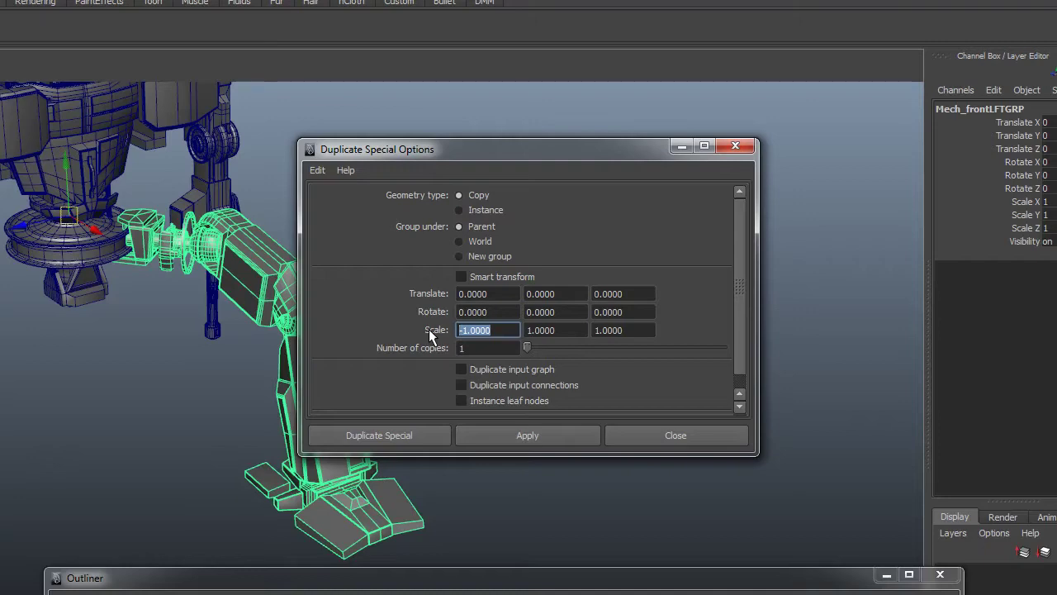
pyautogui.write('1')
pyautogui.click(597, 330)
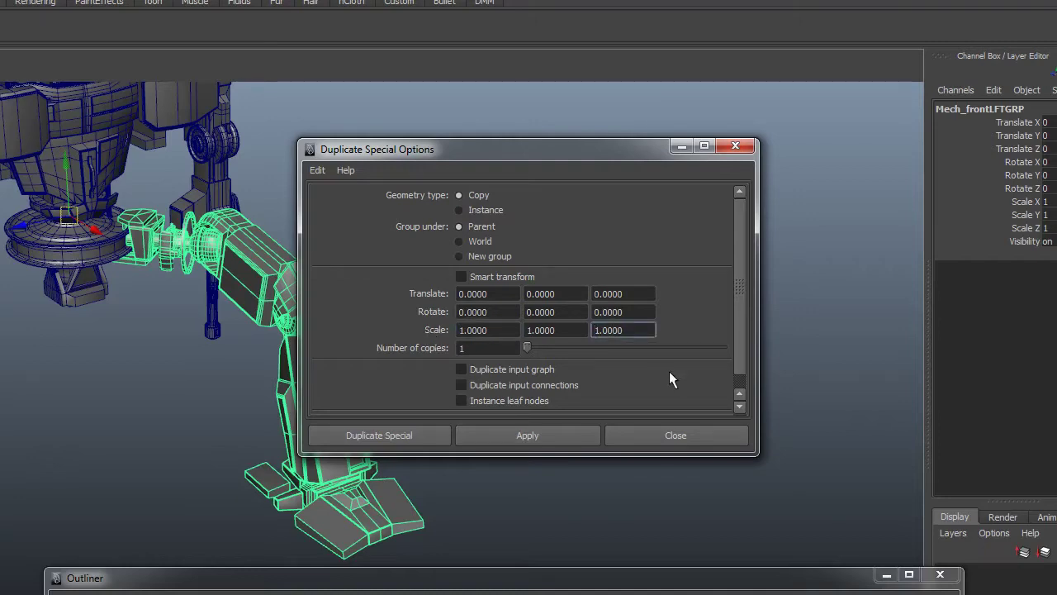
pyautogui.write('-')
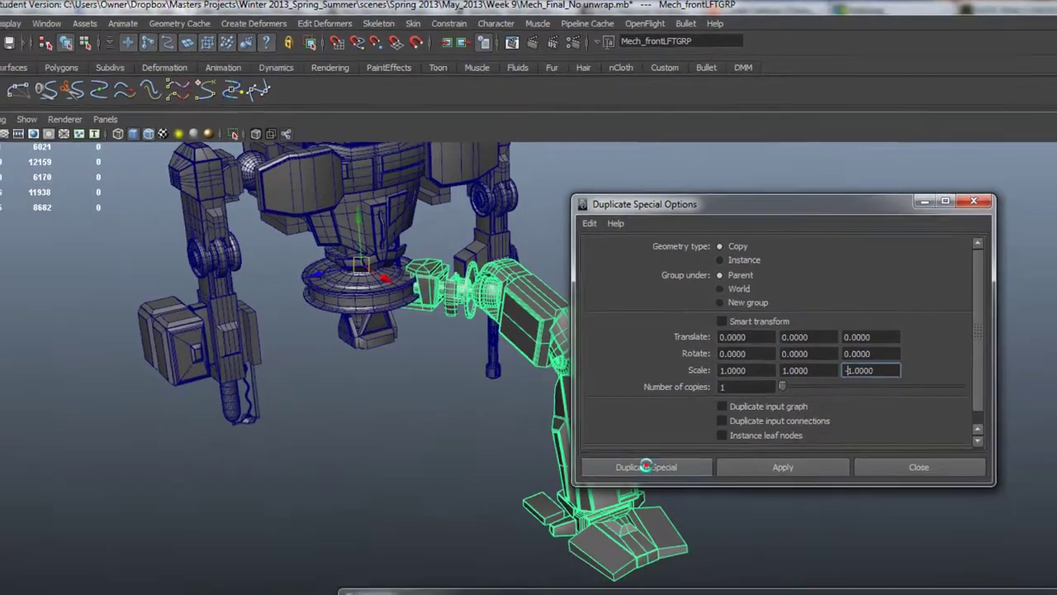
pyautogui.click(675, 506)
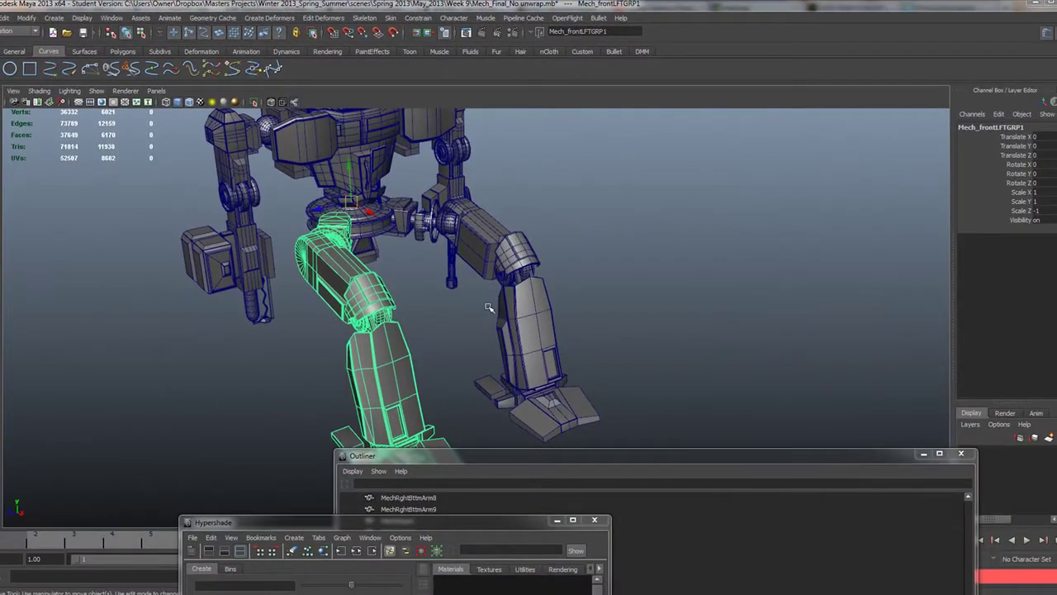
# Step: Check the original and duplicated leg groups in the Outliner and clear its window from the view
pyautogui.moveTo(831, 457); pyautogui.dragTo(673, 485)
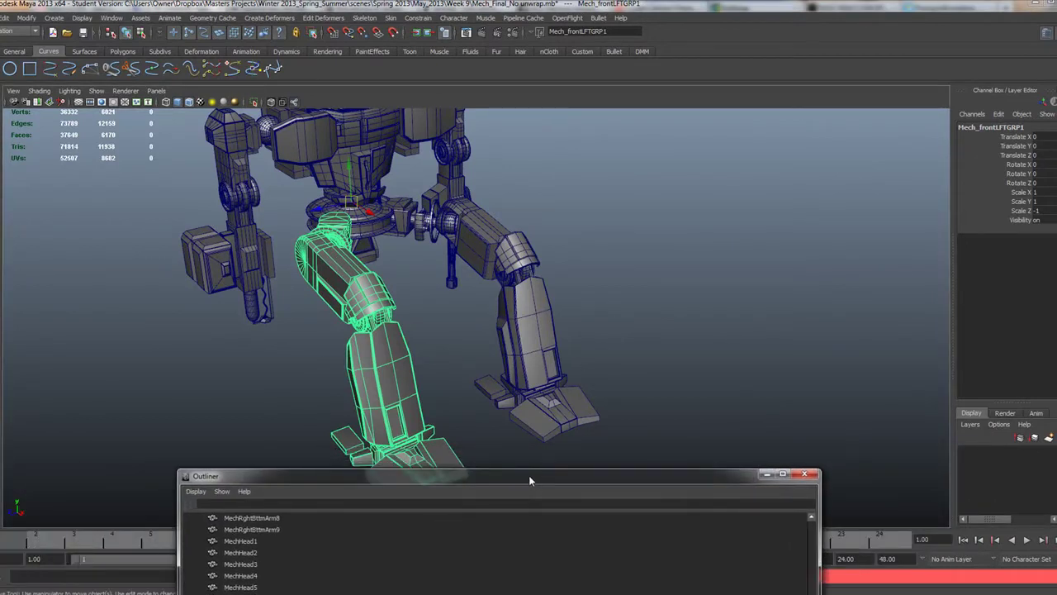
pyautogui.moveTo(529, 475); pyautogui.dragTo(779, 175)
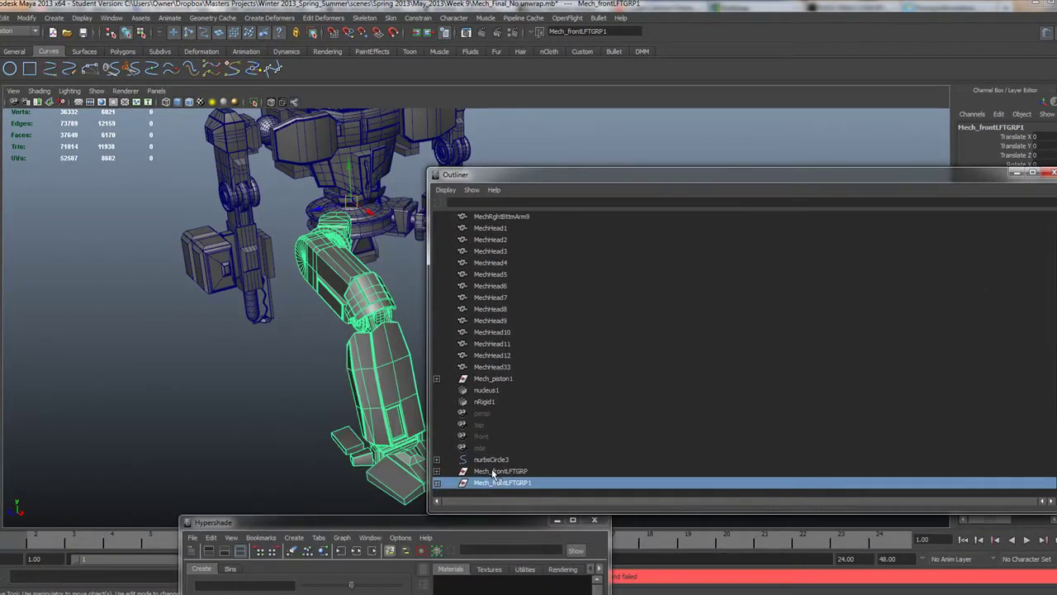
pyautogui.moveTo(832, 173); pyautogui.dragTo(729, 460)
# Step: Try a slight rotation of the mirrored front leg group around the waist pivot
pyautogui.keyDown('alt'); pyautogui.moveTo(709, 239); pyautogui.dragTo(524, 237); pyautogui.keyUp('alt')
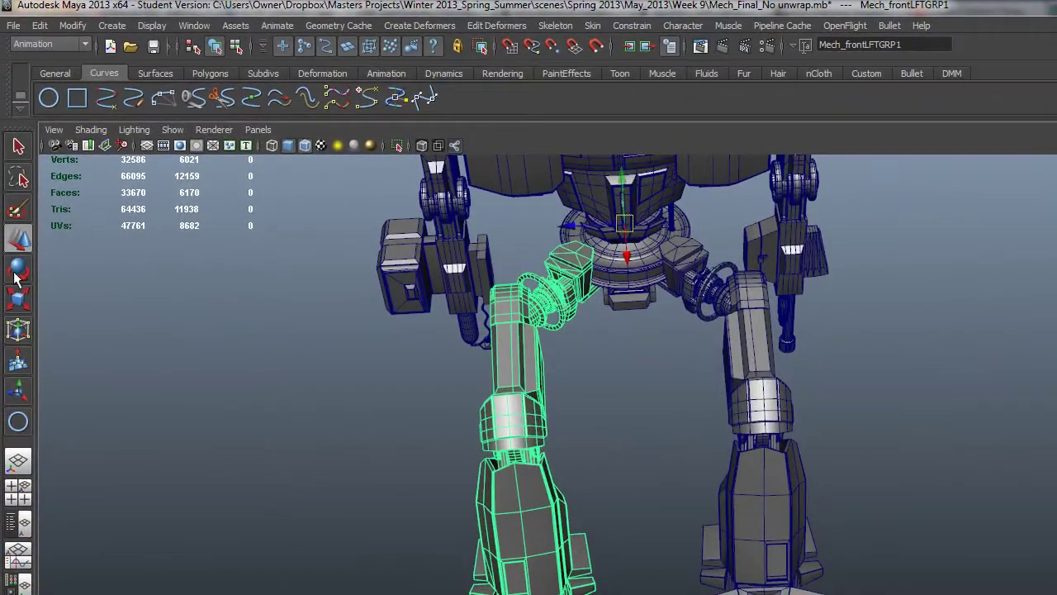
pyautogui.click(18, 270)
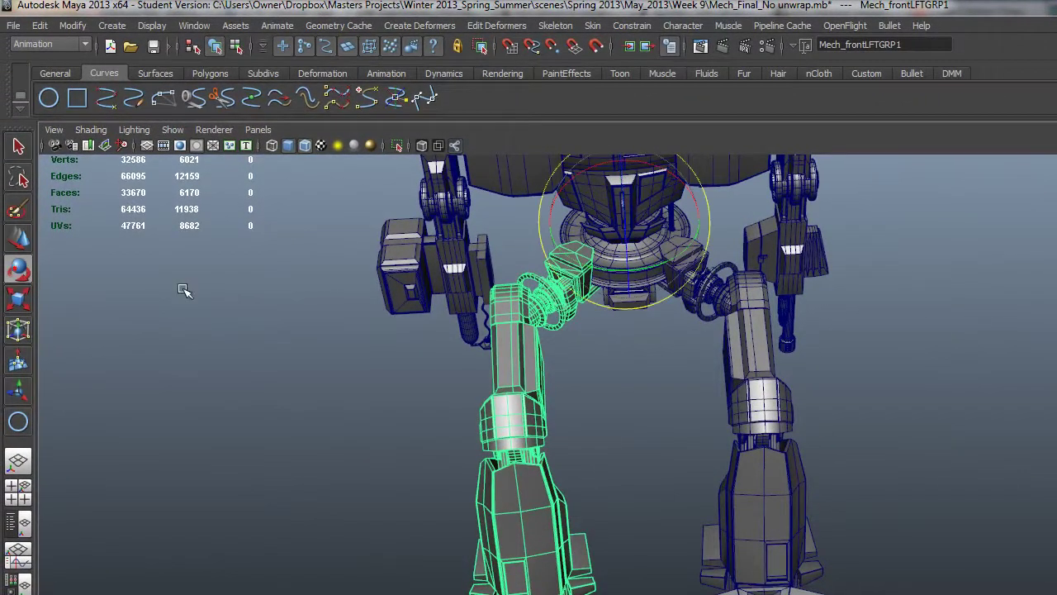
pyautogui.moveTo(639, 267); pyautogui.dragTo(631, 267)
pyautogui.moveTo(630, 270); pyautogui.dragTo(628, 269)
pyautogui.keyDown('alt'); pyautogui.moveTo(487, 287); pyautogui.dragTo(487, 329); pyautogui.keyUp('alt')
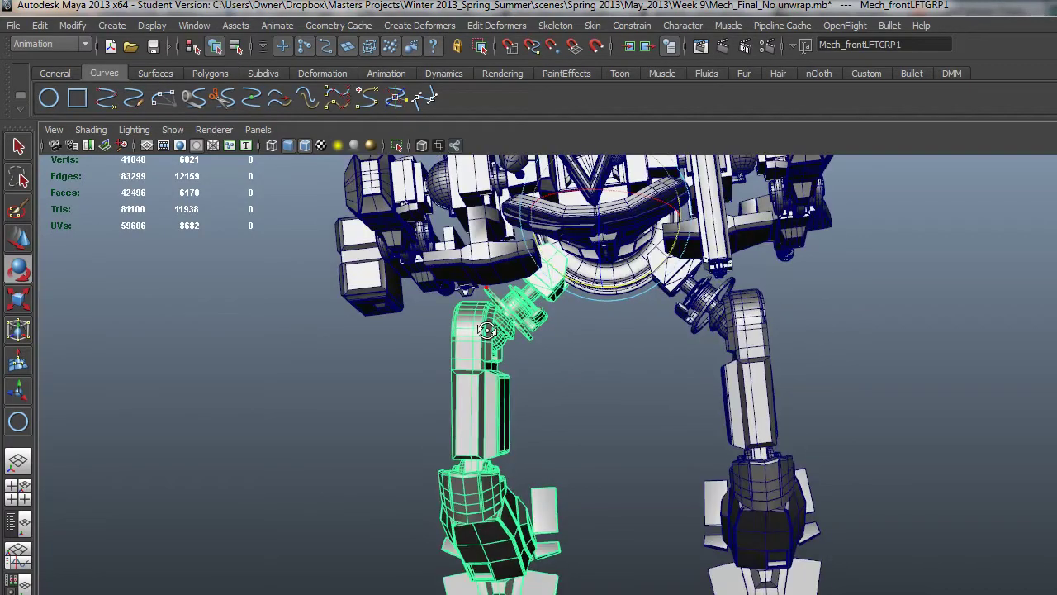
pyautogui.keyDown('alt'); pyautogui.moveTo(609, 287); pyautogui.dragTo(503, 295); pyautogui.keyUp('alt')
pyautogui.keyDown('alt'); pyautogui.moveTo(669, 400); pyautogui.dragTo(564, 400); pyautogui.keyUp('alt')
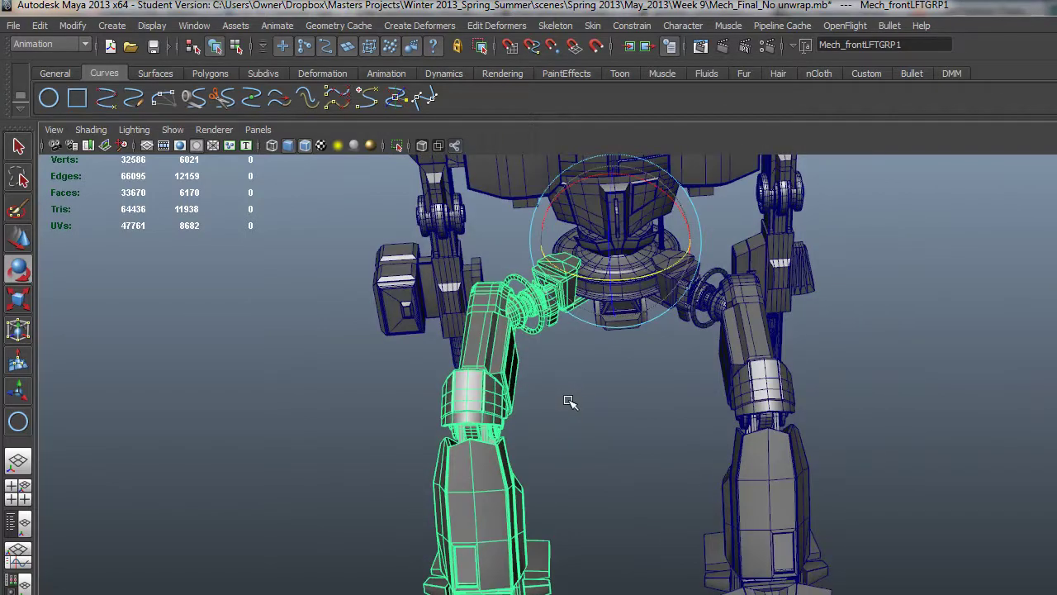
pyautogui.hotkey('ctrl', 'z')
# Step: Select the whole original front-left leg group from its foot piece and check it from several sides
pyautogui.keyDown('alt'); pyautogui.moveTo(740, 459); pyautogui.dragTo(361, 377); pyautogui.keyUp('alt')
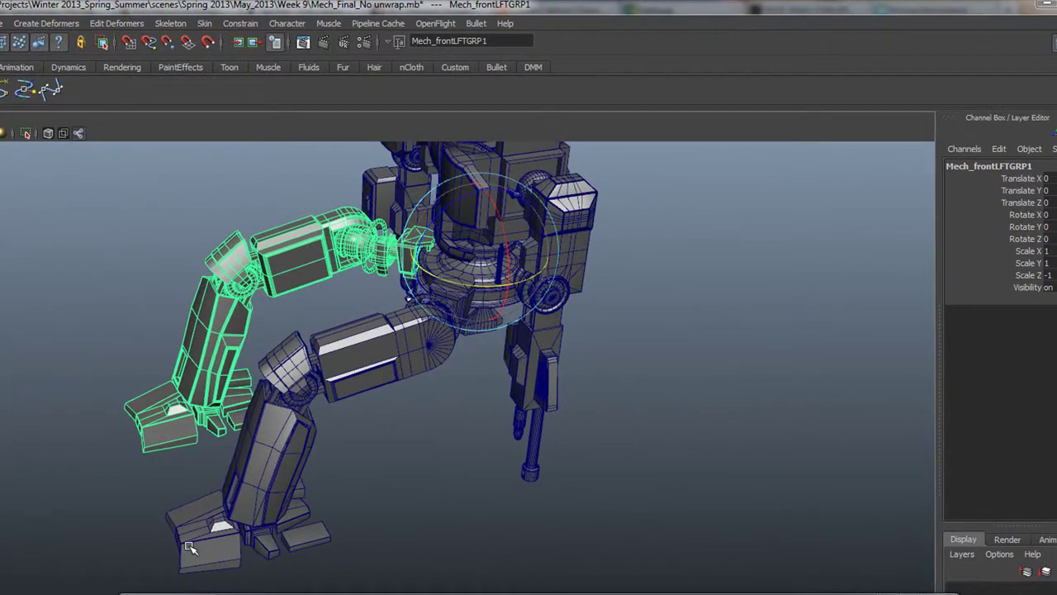
pyautogui.click(190, 547)
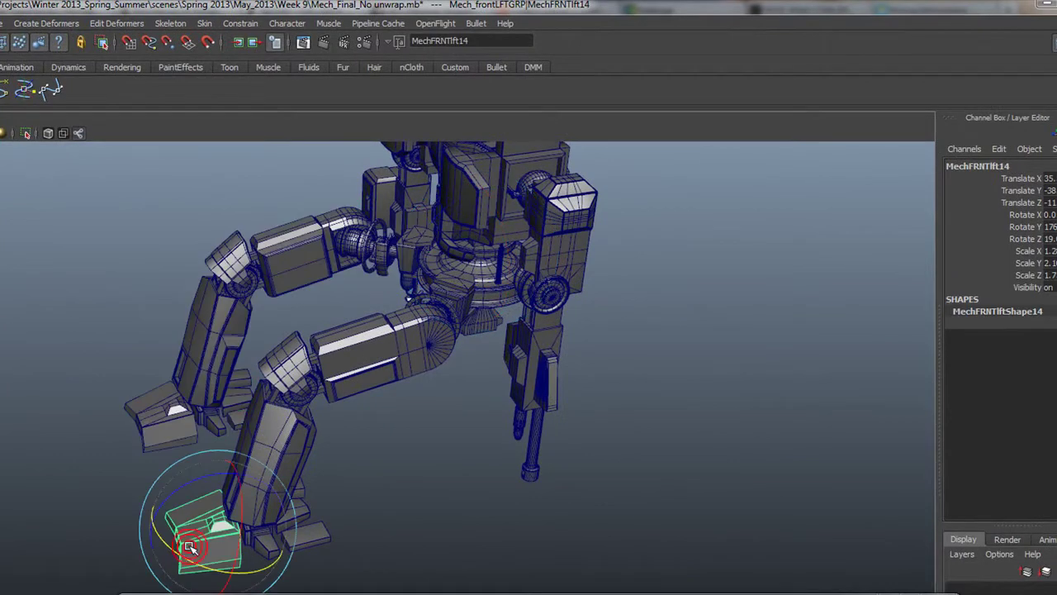
pyautogui.press('Up')
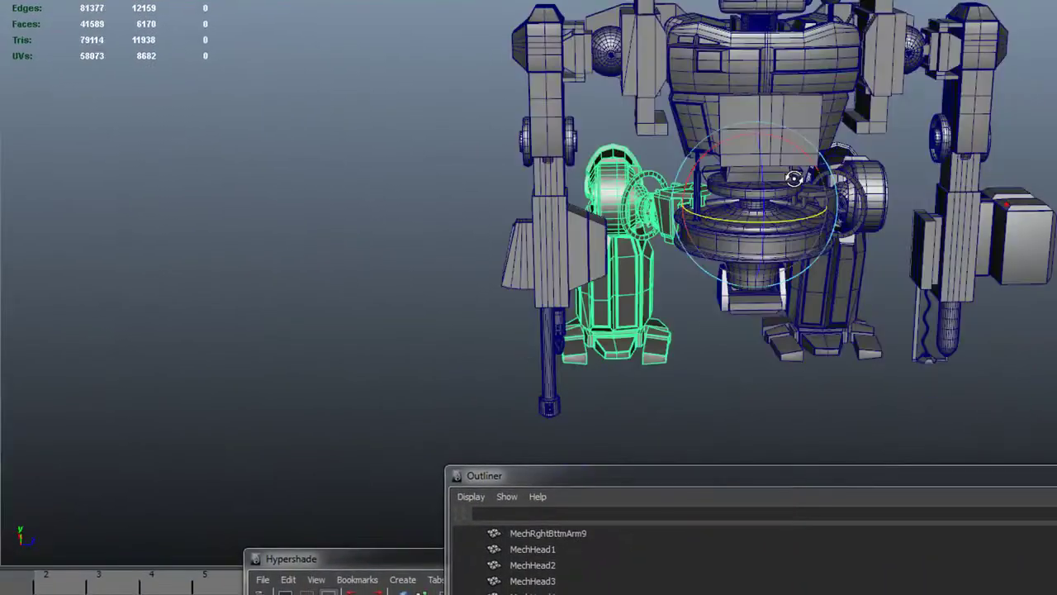
pyautogui.keyDown('alt'); pyautogui.moveTo(900, 190); pyautogui.dragTo(835, 141); pyautogui.keyUp('alt')
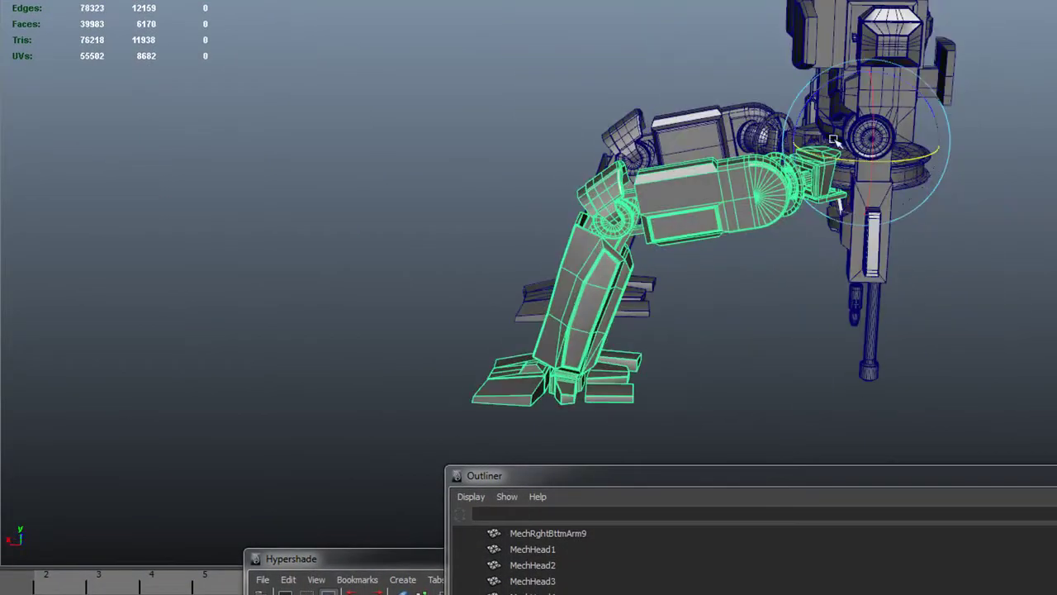
pyautogui.keyDown('alt'); pyautogui.moveTo(595, 329); pyautogui.dragTo(826, 219); pyautogui.keyUp('alt')
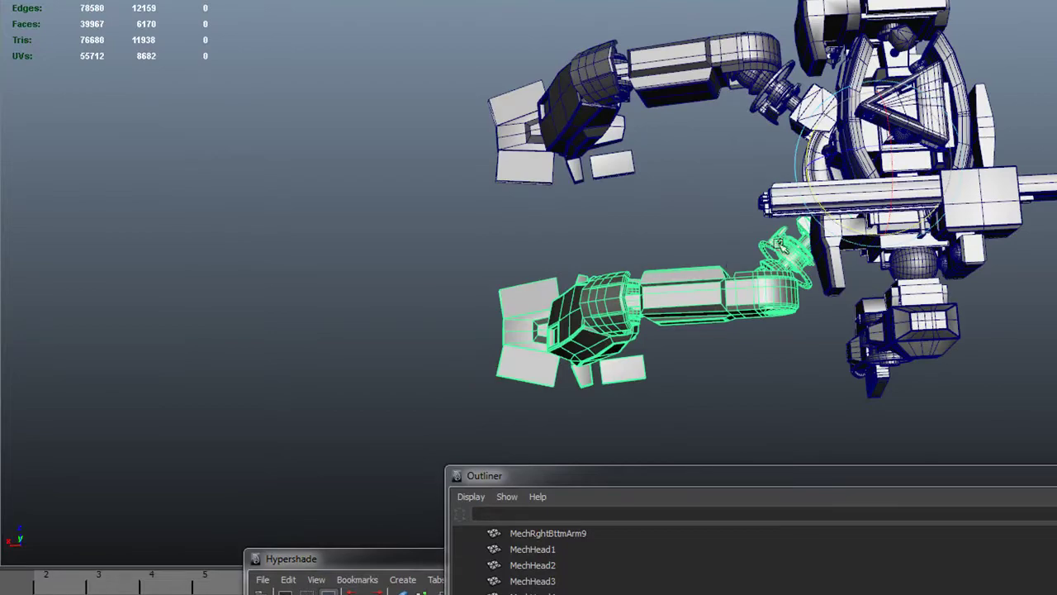
pyautogui.keyDown('alt'); pyautogui.moveTo(747, 320); pyautogui.dragTo(633, 136); pyautogui.keyUp('alt')
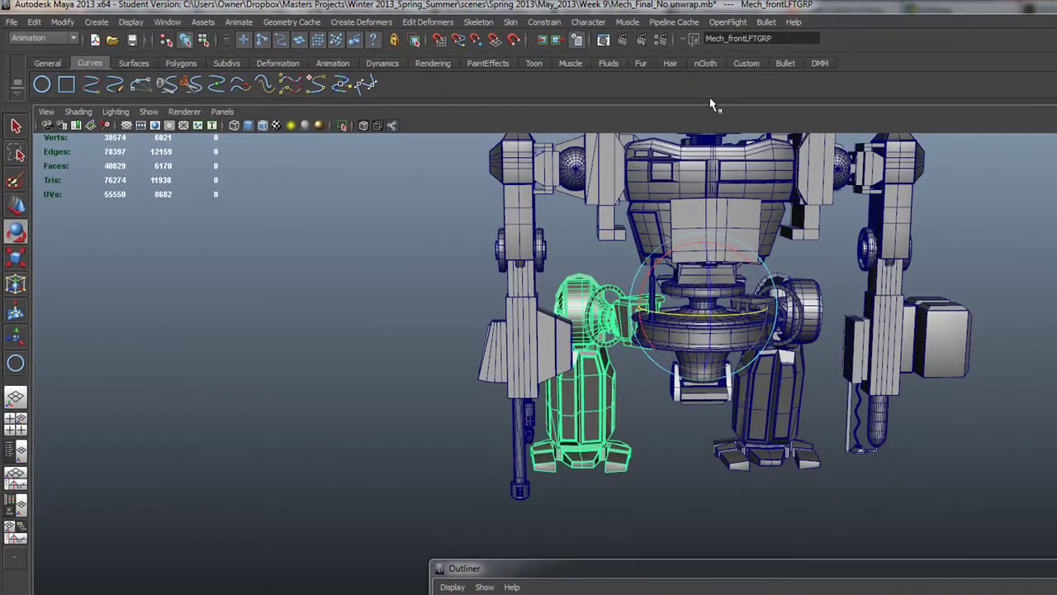
pyautogui.keyDown('alt'); pyautogui.moveTo(612, 325); pyautogui.dragTo(778, 366); pyautogui.keyUp('alt')
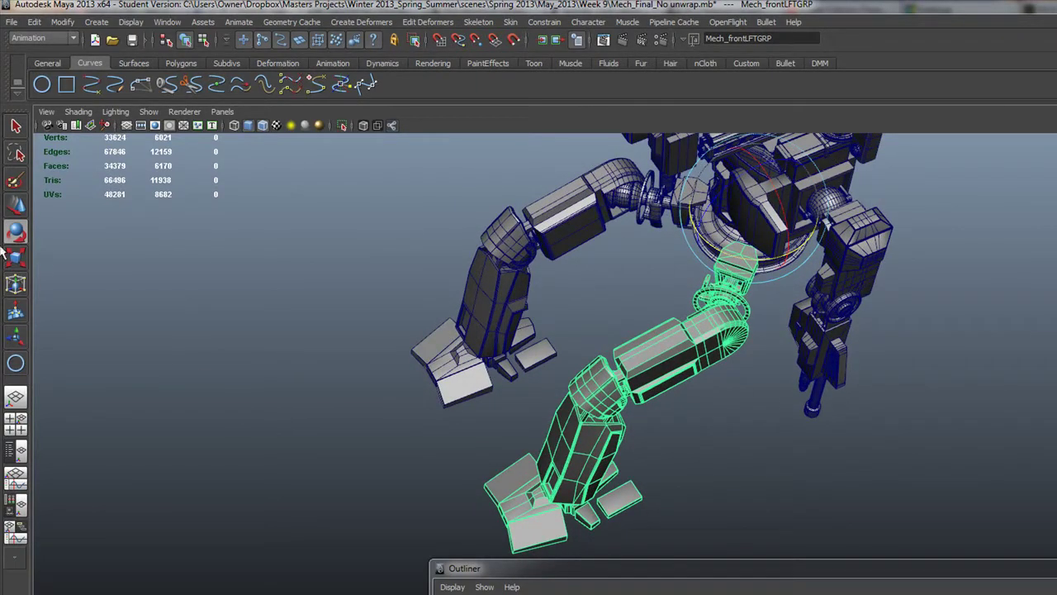
pyautogui.click(17, 203)
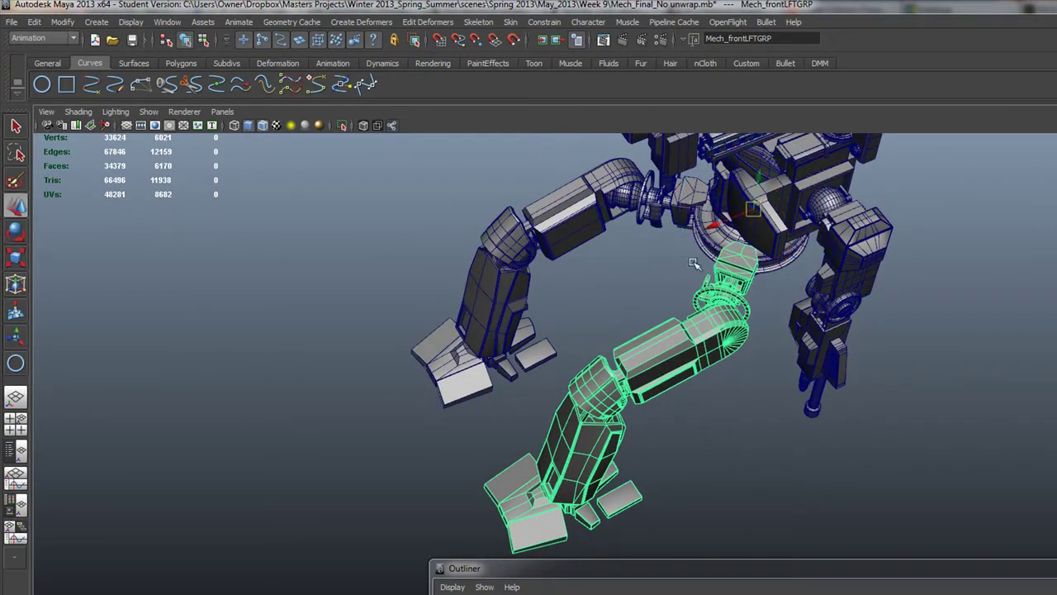
# Step: Create a rear copy of the front-left leg group with Duplicate Special, using Scale X -1 and Scale Z 1
pyautogui.click(35, 22)
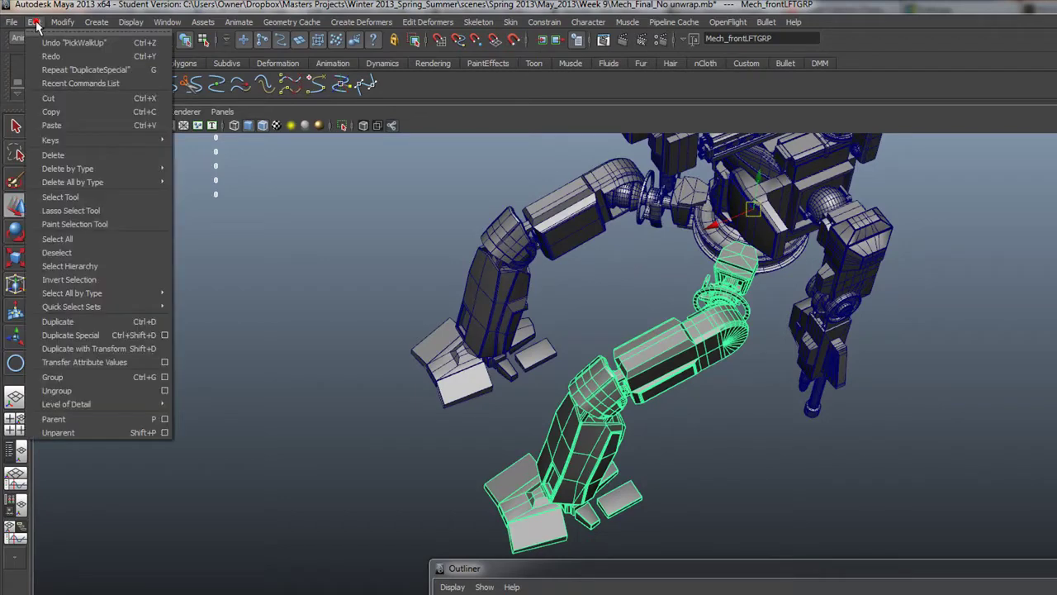
pyautogui.click(164, 335)
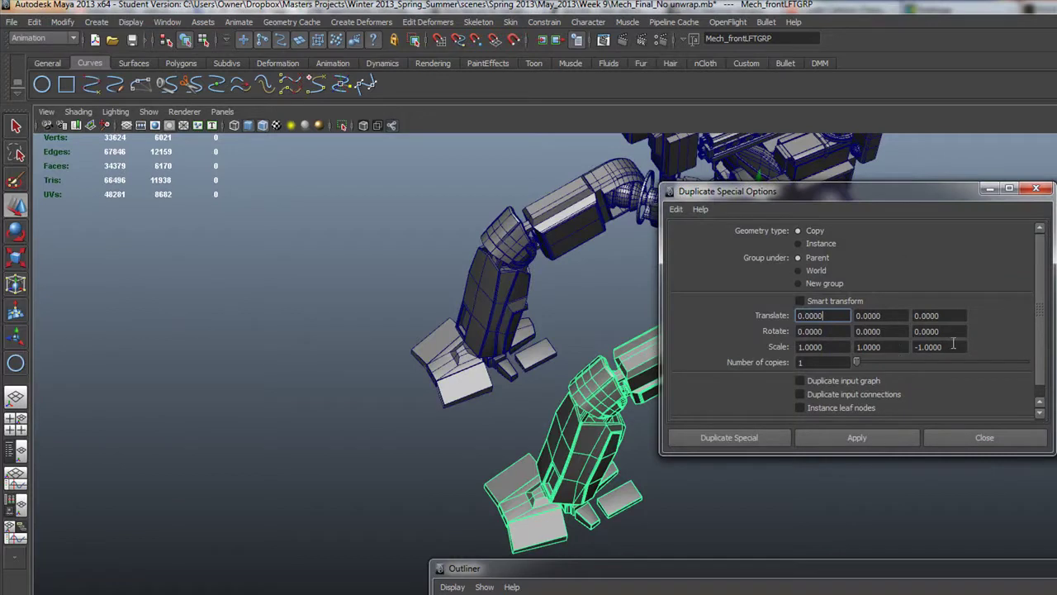
pyautogui.moveTo(954, 346); pyautogui.dragTo(721, 347)
pyautogui.write('1')
pyautogui.write('-')
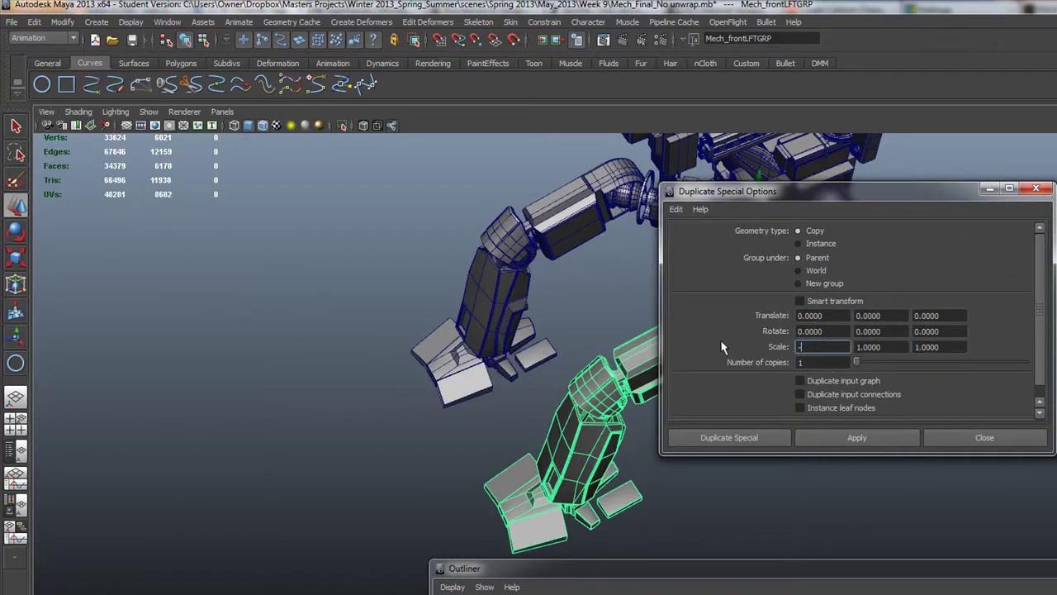
pyautogui.write('1')
pyautogui.click(737, 438)
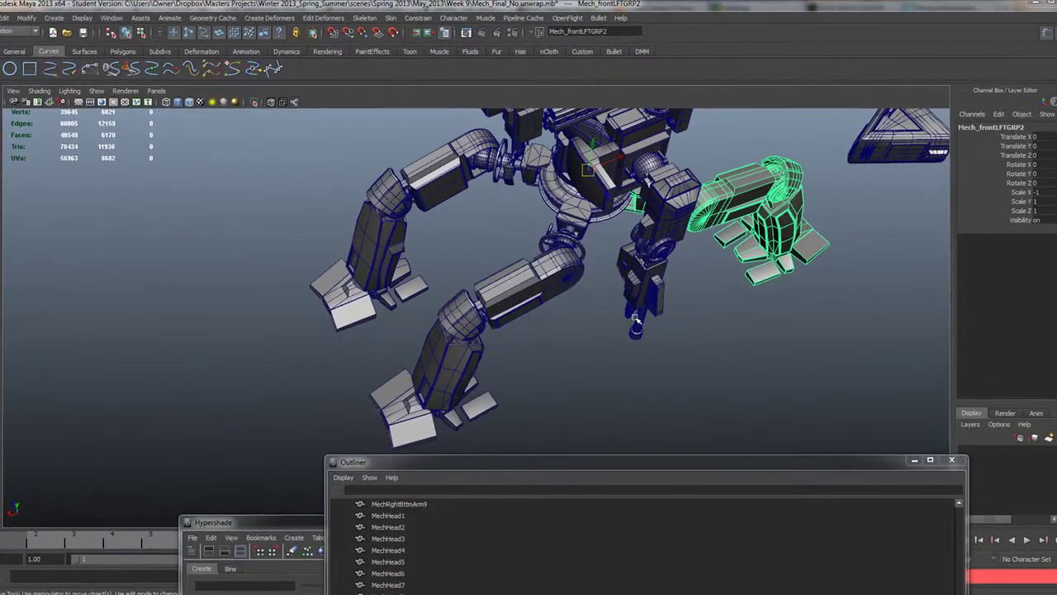
# Step: Mirror the new rear leg group to the opposite side with Duplicate Special, using Scale X 1 and Scale Z -1
pyautogui.keyDown('alt'); pyautogui.moveTo(816, 341); pyautogui.dragTo(691, 294); pyautogui.keyUp('alt')
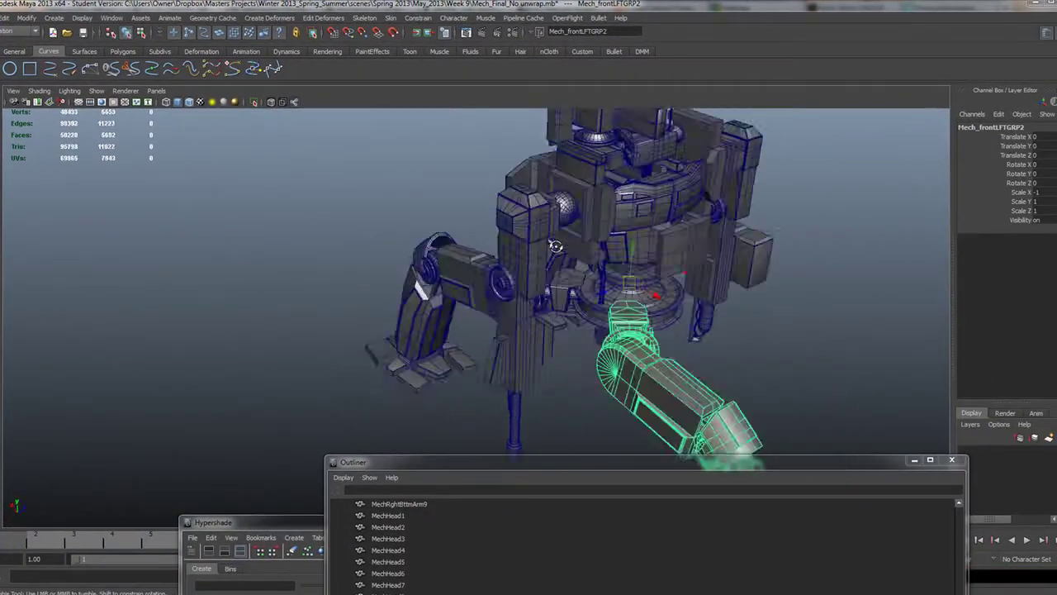
pyautogui.keyDown('alt'); pyautogui.moveTo(556, 246); pyautogui.dragTo(501, 247); pyautogui.keyUp('alt')
pyautogui.keyDown('alt'); pyautogui.moveTo(551, 286); pyautogui.dragTo(508, 274, button='right'); pyautogui.keyUp('alt')
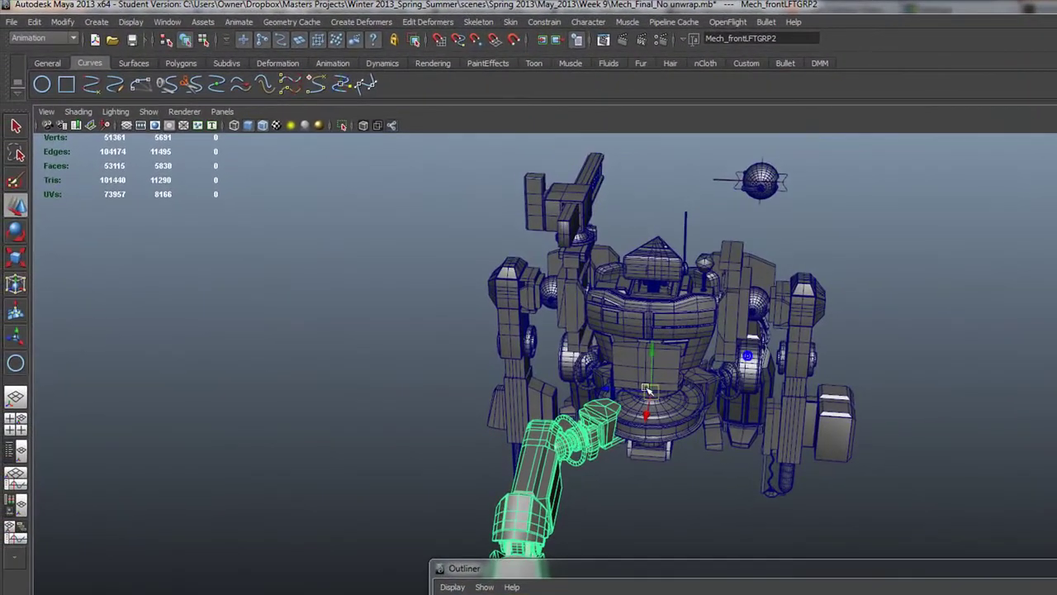
pyautogui.keyDown('alt'); pyautogui.moveTo(647, 390); pyautogui.dragTo(541, 340); pyautogui.keyUp('alt')
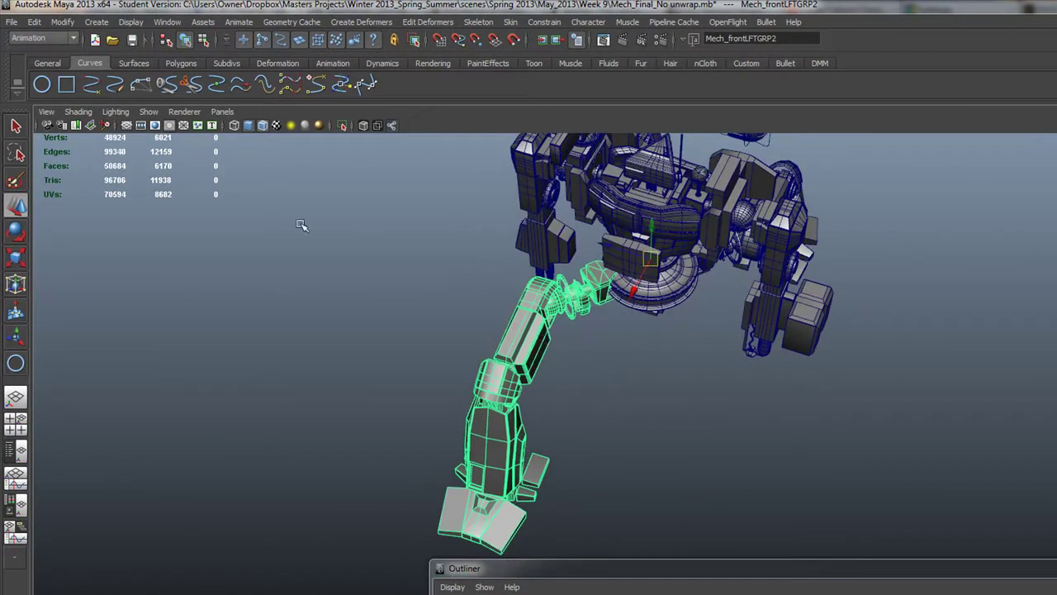
pyautogui.click(39, 22)
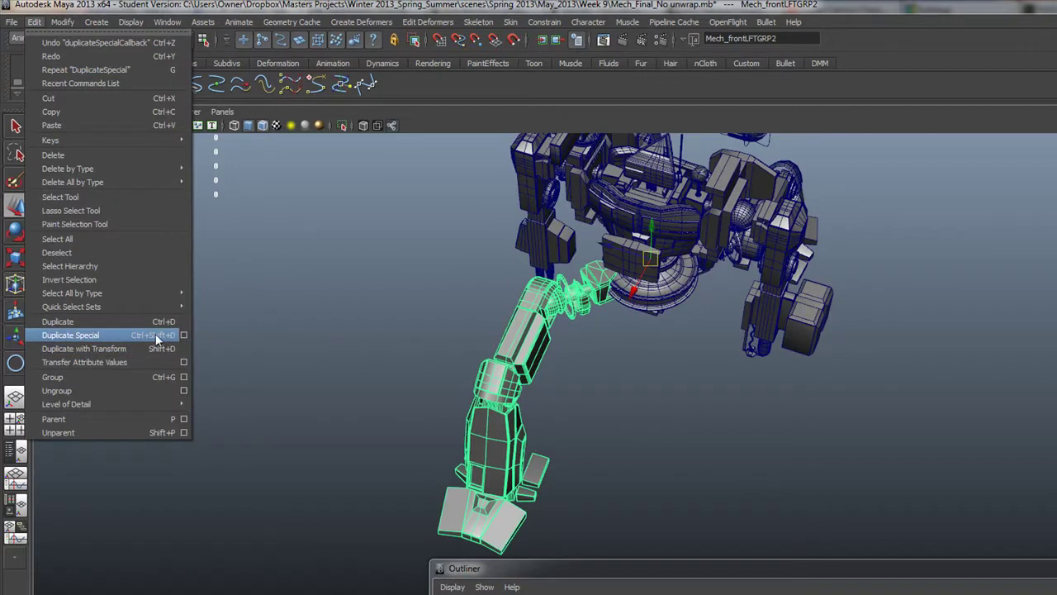
pyautogui.click(184, 334)
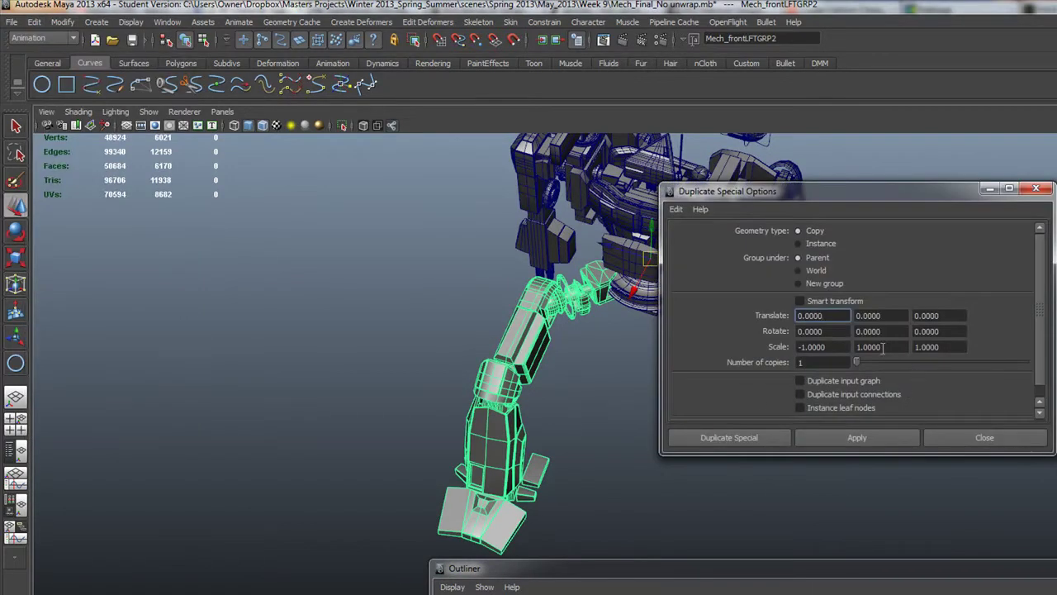
pyautogui.doubleClick(841, 347)
pyautogui.write('1')
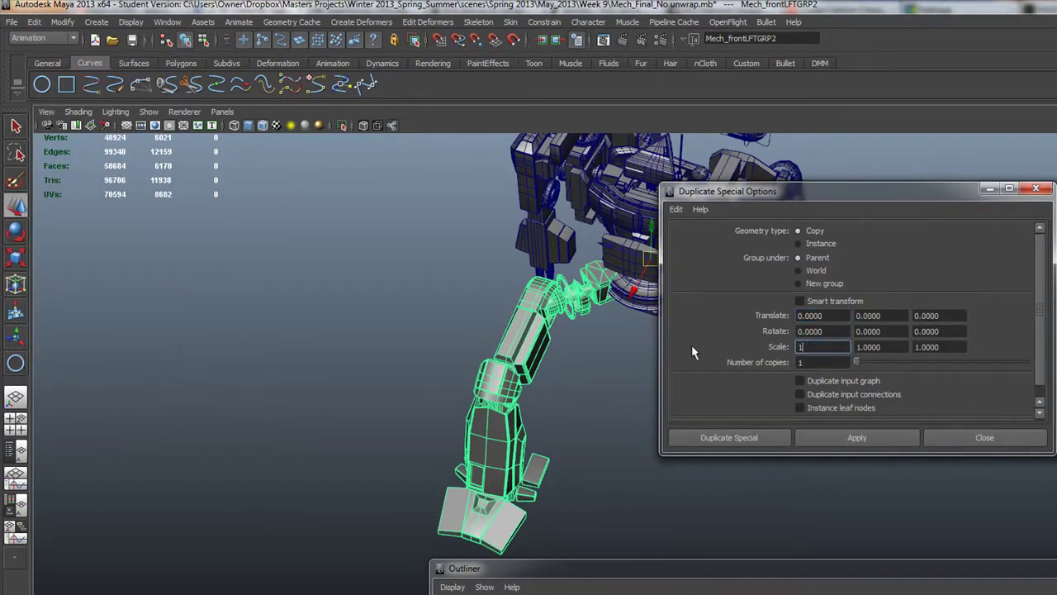
pyautogui.doubleClick(947, 347)
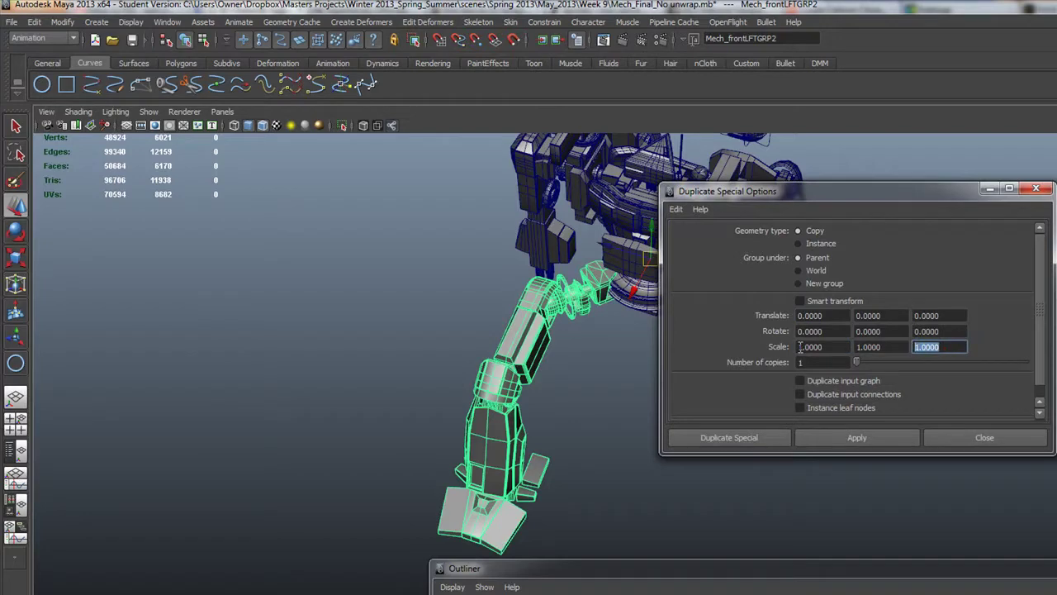
pyautogui.write('-1')
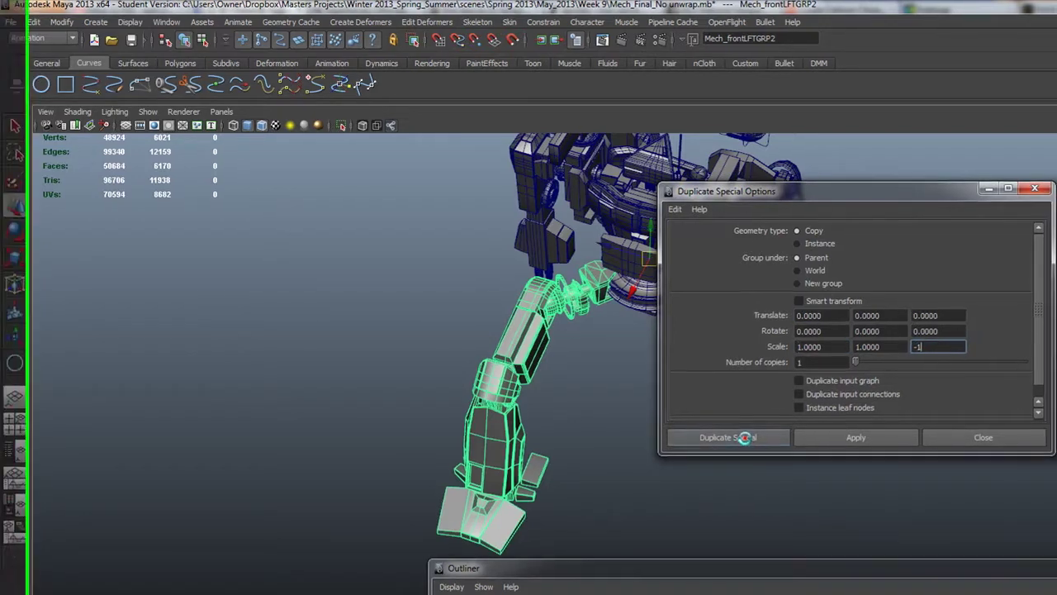
pyautogui.click(743, 438)
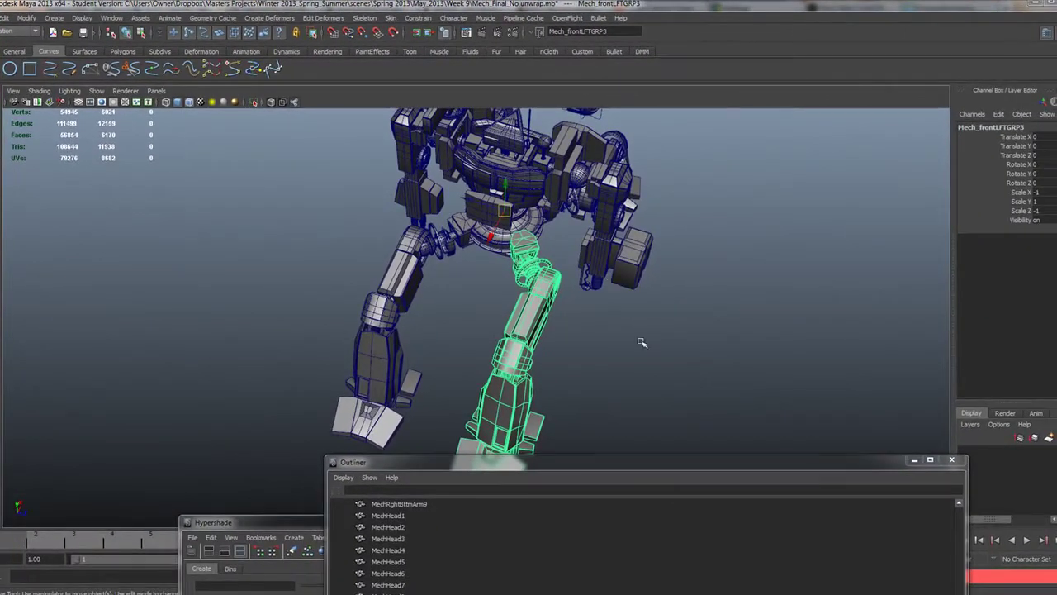
# Step: Try rotating the second rear leg group around the waist pivot
pyautogui.keyDown('alt'); pyautogui.moveTo(642, 341); pyautogui.dragTo(691, 338); pyautogui.keyUp('alt')
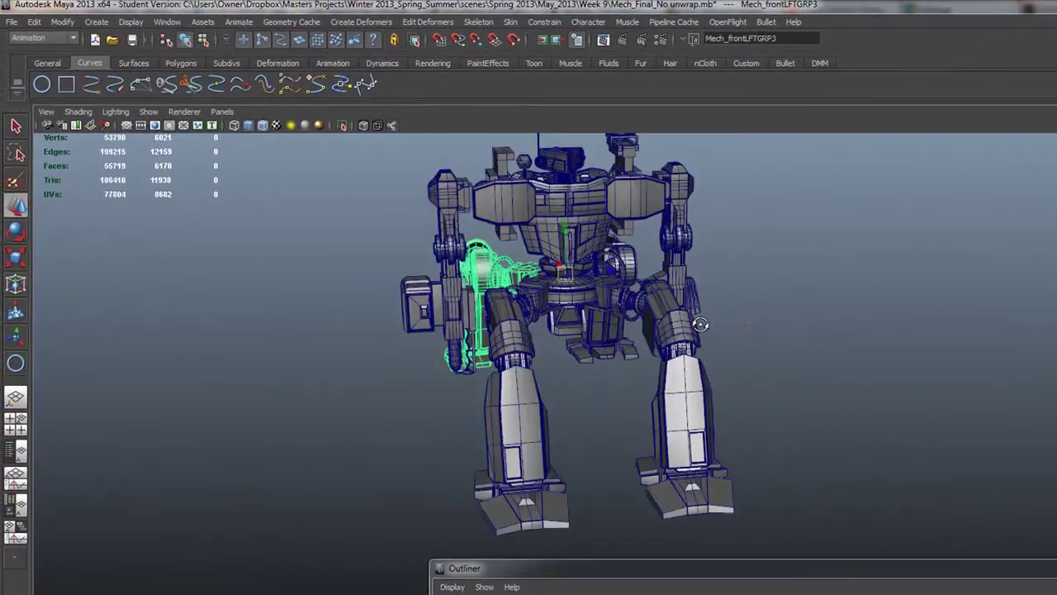
pyautogui.keyDown('alt'); pyautogui.moveTo(634, 372); pyautogui.dragTo(881, 292); pyautogui.keyUp('alt')
pyautogui.keyDown('alt'); pyautogui.moveTo(968, 319); pyautogui.dragTo(727, 274); pyautogui.keyUp('alt')
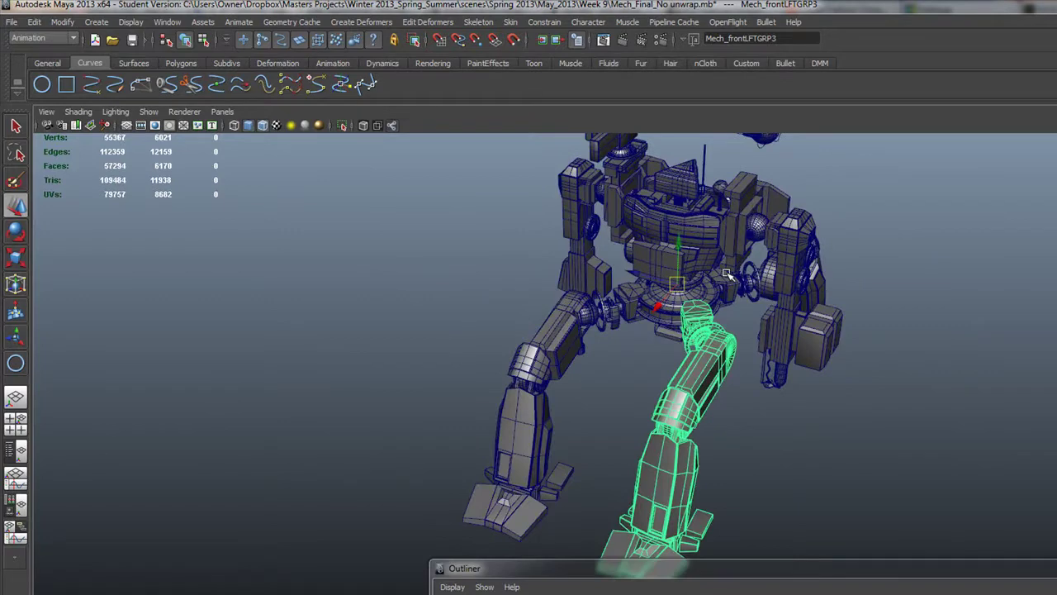
pyautogui.press('e')
pyautogui.moveTo(666, 317); pyautogui.dragTo(722, 312)
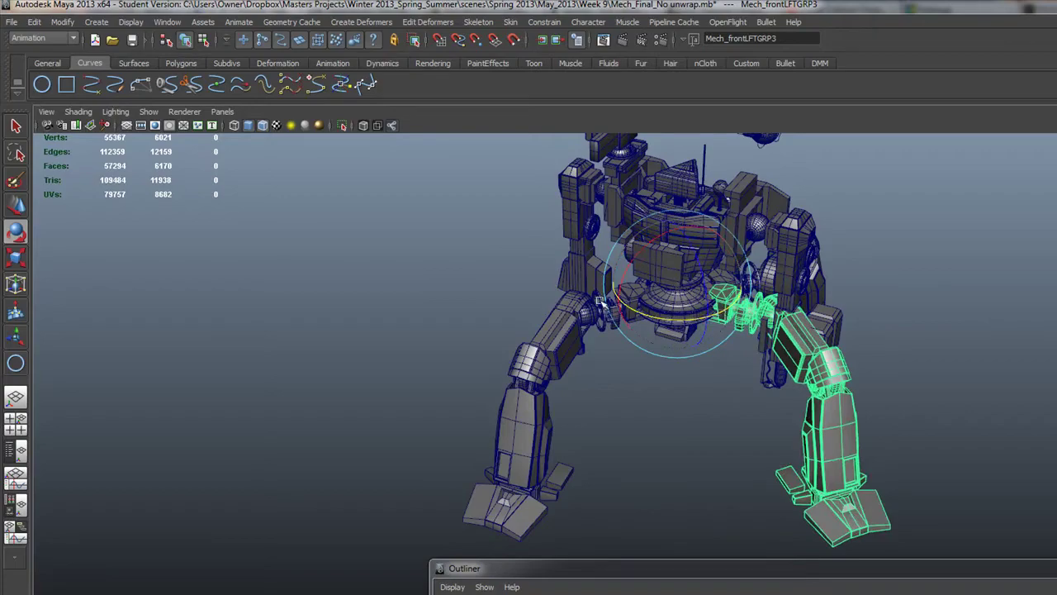
pyautogui.keyDown('alt'); pyautogui.moveTo(601, 302); pyautogui.dragTo(827, 260); pyautogui.keyUp('alt')
pyautogui.hotkey('ctrl', 'z')
# Step: Inspect all four legs, their connections to the waist ring and the upper body from several sides
pyautogui.keyDown('alt'); pyautogui.moveTo(449, 238); pyautogui.dragTo(497, 247); pyautogui.keyUp('alt')
pyautogui.keyDown('alt'); pyautogui.moveTo(569, 236); pyautogui.dragTo(591, 317, button='middle'); pyautogui.keyUp('alt')
pyautogui.keyDown('alt'); pyautogui.moveTo(589, 318); pyautogui.dragTo(845, 379); pyautogui.keyUp('alt')
pyautogui.keyDown('alt'); pyautogui.moveTo(846, 379); pyautogui.dragTo(706, 305, button='middle'); pyautogui.keyUp('alt')
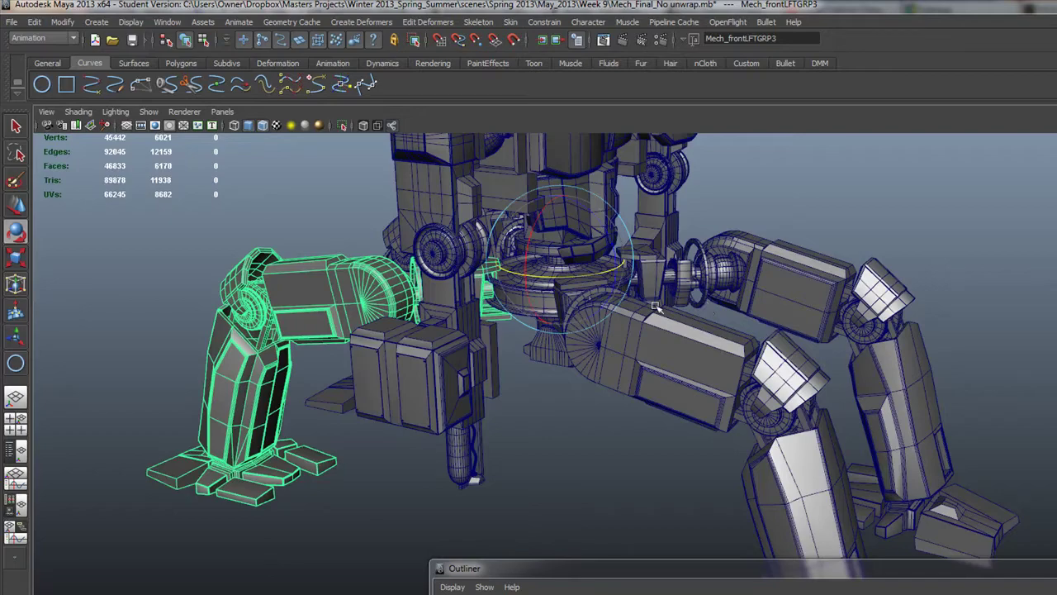
pyautogui.keyDown('alt'); pyautogui.moveTo(778, 345); pyautogui.dragTo(675, 155, button='middle'); pyautogui.keyUp('alt')
pyautogui.keyDown('alt'); pyautogui.moveTo(839, 298); pyautogui.dragTo(524, 318); pyautogui.keyUp('alt')
pyautogui.keyDown('alt'); pyautogui.moveTo(524, 318); pyautogui.dragTo(616, 333, button='right'); pyautogui.keyUp('alt')
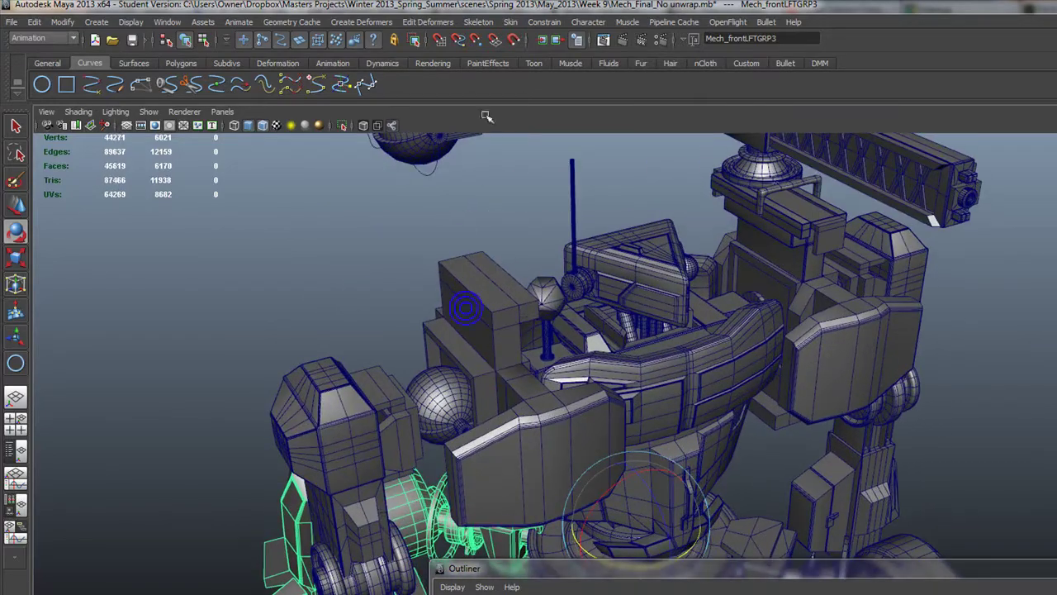
pyautogui.keyDown('alt'); pyautogui.moveTo(727, 375); pyautogui.dragTo(580, 337, button='right'); pyautogui.keyUp('alt')
pyautogui.keyDown('alt'); pyautogui.moveTo(602, 417); pyautogui.dragTo(618, 382); pyautogui.keyUp('alt')
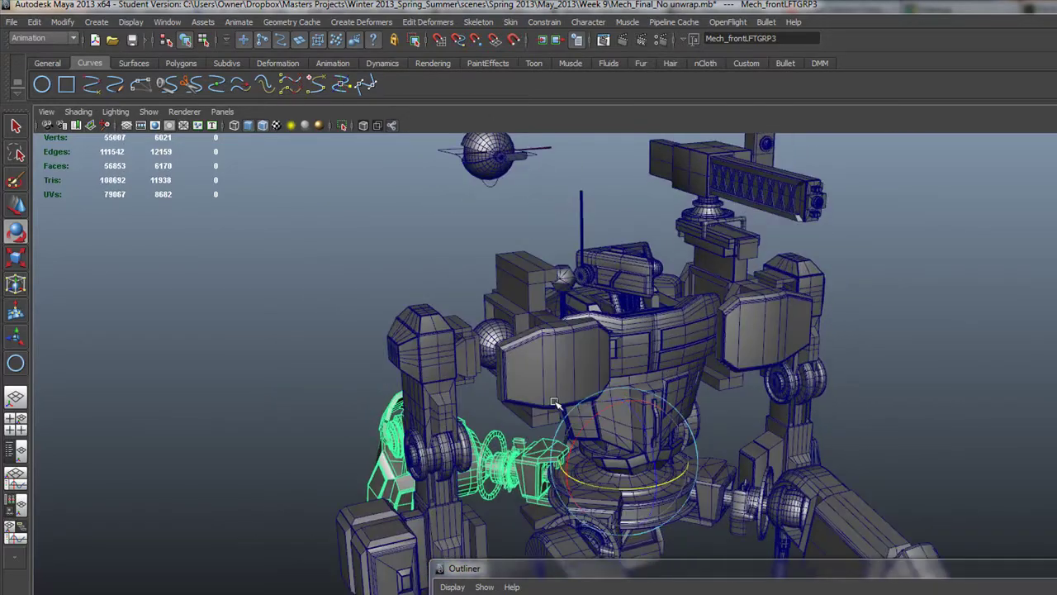
pyautogui.keyDown('alt'); pyautogui.moveTo(555, 403); pyautogui.dragTo(415, 230, button='middle'); pyautogui.keyUp('alt')
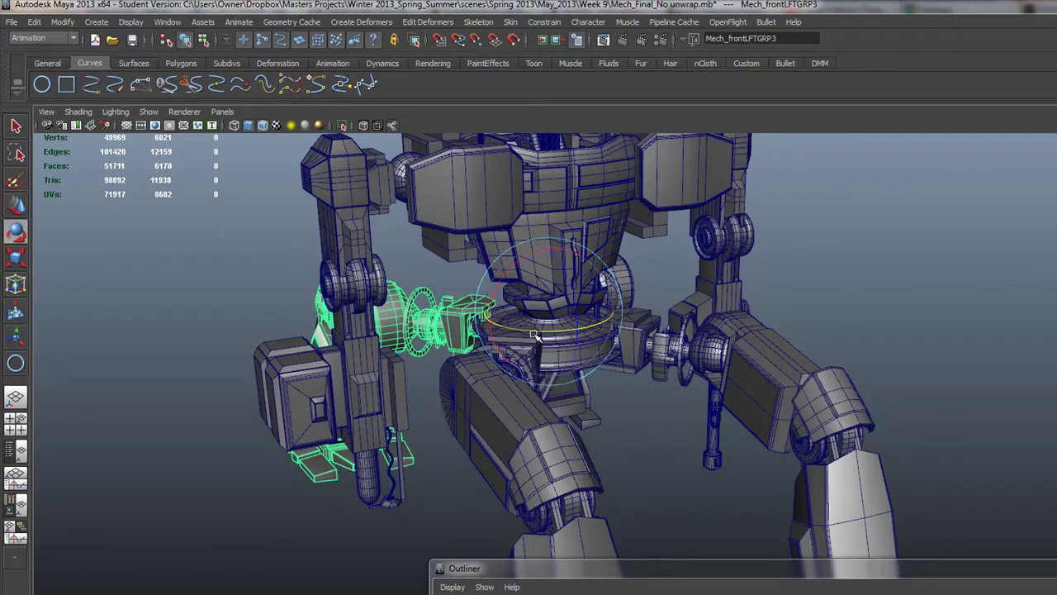
pyautogui.keyDown('alt'); pyautogui.moveTo(562, 325); pyautogui.dragTo(521, 303); pyautogui.keyUp('alt')
pyautogui.keyDown('alt'); pyautogui.moveTo(453, 273); pyautogui.dragTo(460, 245, button='right'); pyautogui.keyUp('alt')
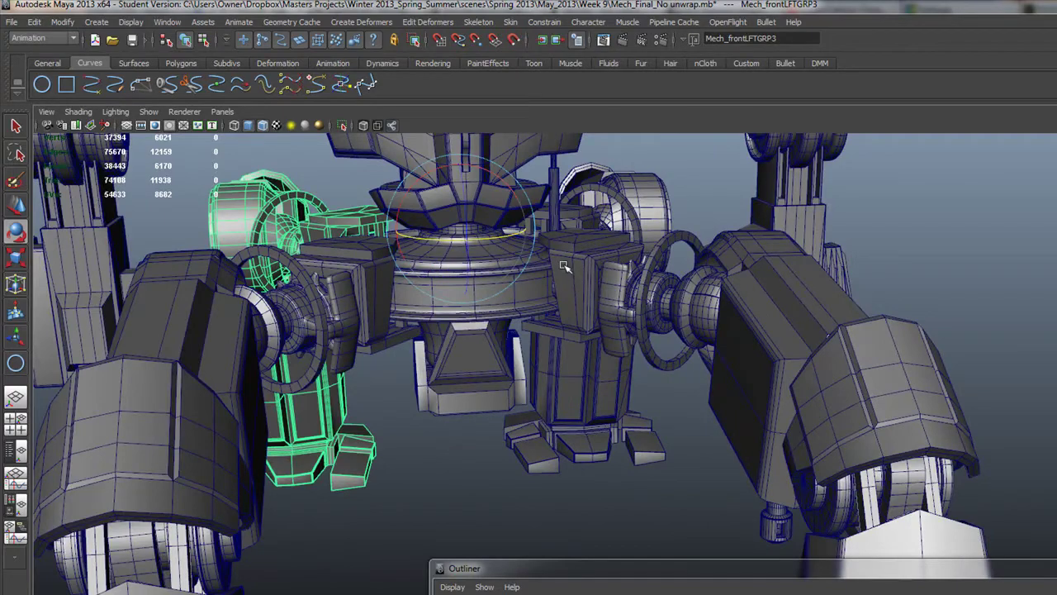
# Step: Select the entire piston group standing on the waist ring beneath the upper body and activate the Move tool
pyautogui.keyDown('alt'); pyautogui.moveTo(477, 238); pyautogui.dragTo(537, 363, button='middle'); pyautogui.keyUp('alt')
pyautogui.keyDown('alt'); pyautogui.moveTo(537, 363); pyautogui.dragTo(788, 415, button='right'); pyautogui.keyUp('alt')
pyautogui.keyDown('alt'); pyautogui.moveTo(590, 392); pyautogui.dragTo(620, 408); pyautogui.keyUp('alt')
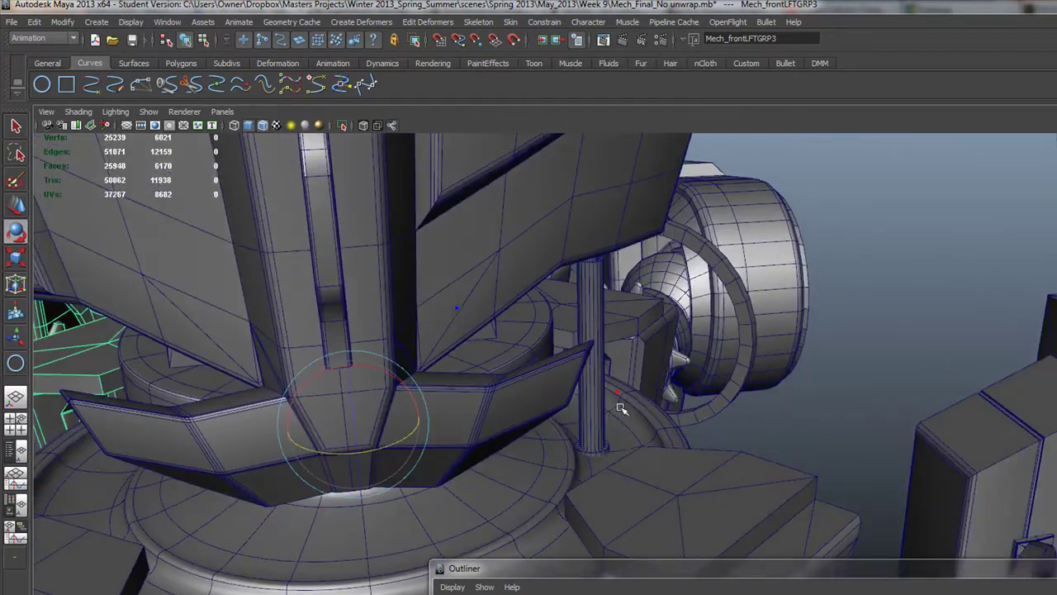
pyautogui.click(602, 452)
pyautogui.scroll(5, 602, 453)
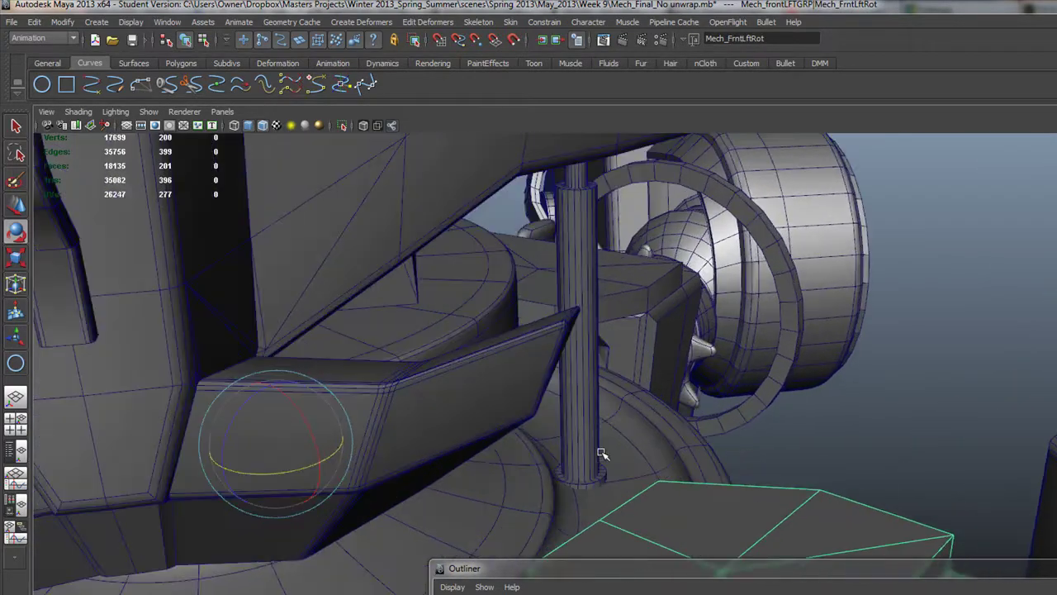
pyautogui.click(597, 526)
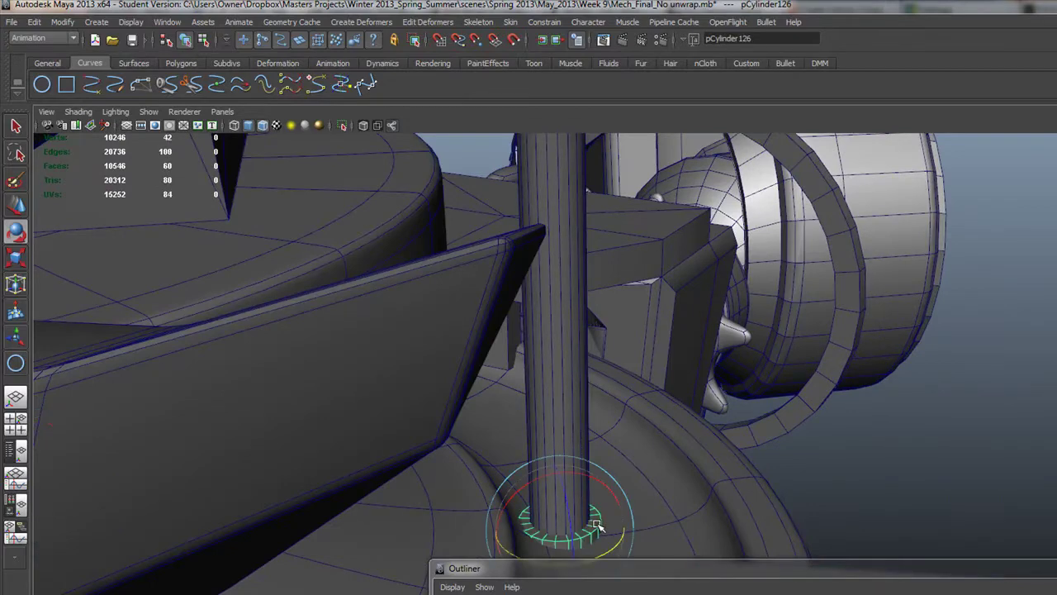
pyautogui.press('Up')
pyautogui.keyDown('alt'); pyautogui.moveTo(718, 439); pyautogui.dragTo(333, 303, button='right'); pyautogui.keyUp('alt')
pyautogui.keyDown('alt'); pyautogui.moveTo(333, 302); pyautogui.dragTo(391, 305); pyautogui.keyUp('alt')
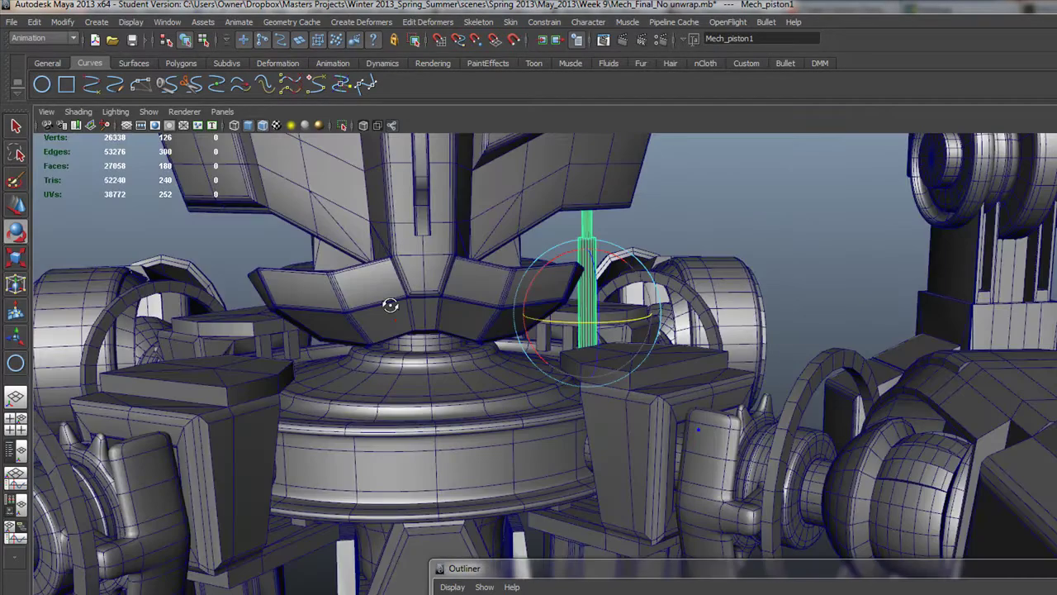
pyautogui.keyDown('alt'); pyautogui.moveTo(447, 331); pyautogui.dragTo(335, 288, button='right'); pyautogui.keyUp('alt')
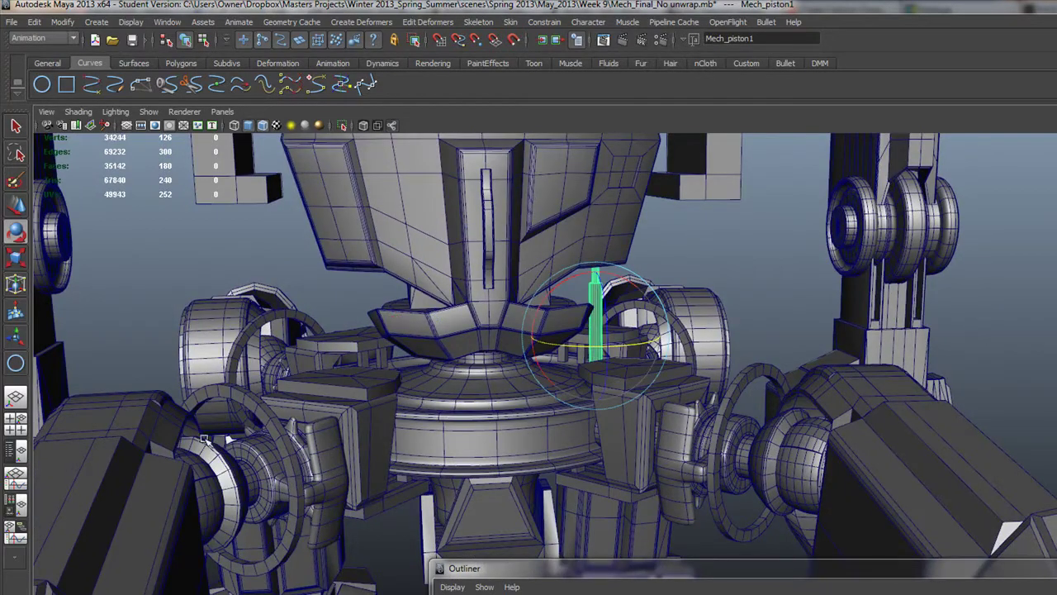
pyautogui.click(18, 206)
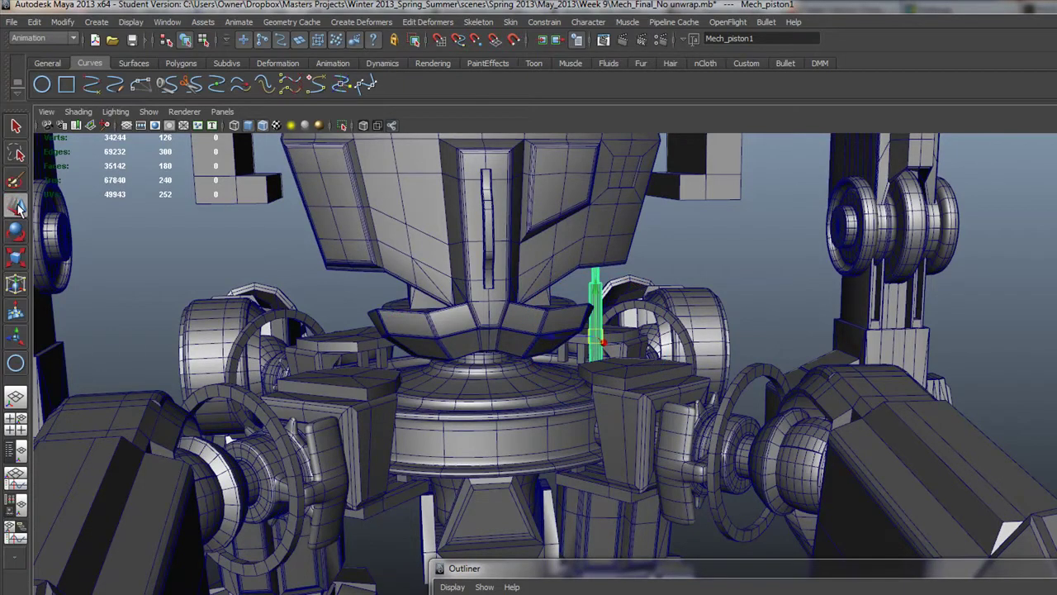
# Step: Try mirroring the selected piston with Duplicate Special, using Scale Z -1, and undo the attempt
pyautogui.click(34, 22)
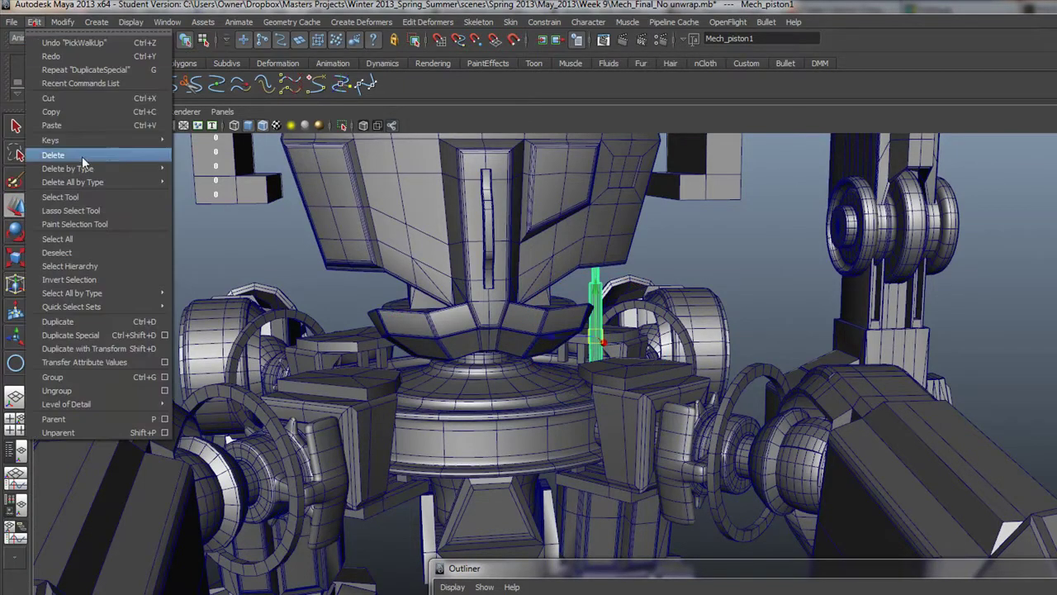
pyautogui.click(165, 332)
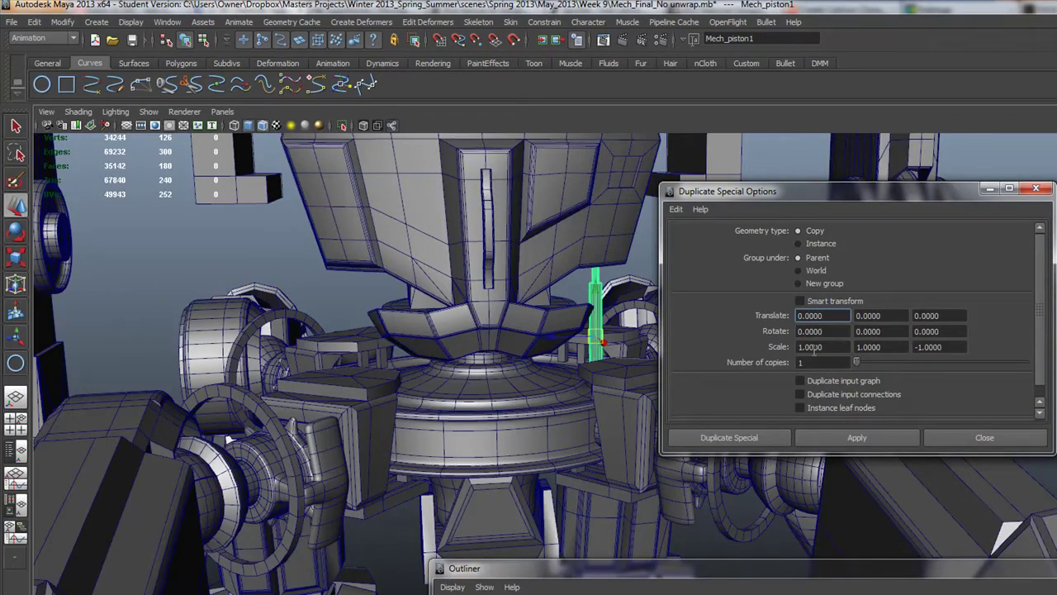
pyautogui.click(747, 437)
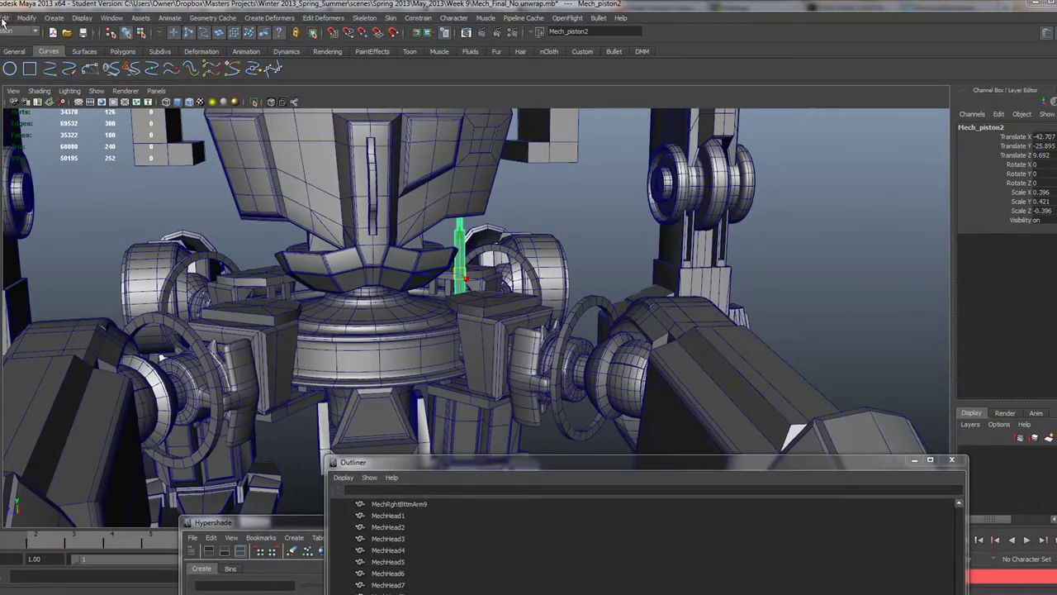
pyautogui.click(4, 17)
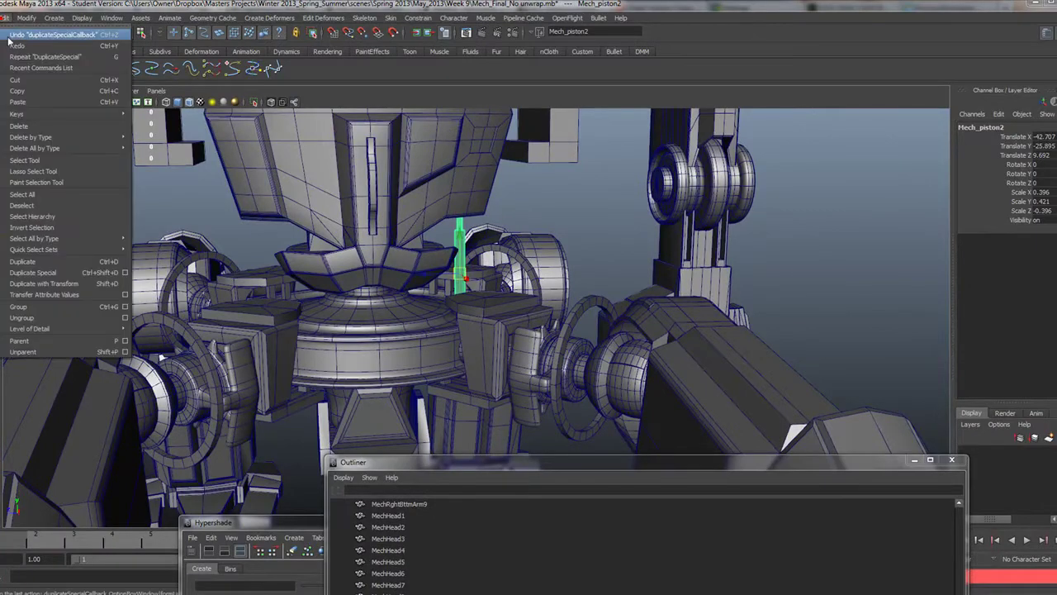
pyautogui.click(50, 34)
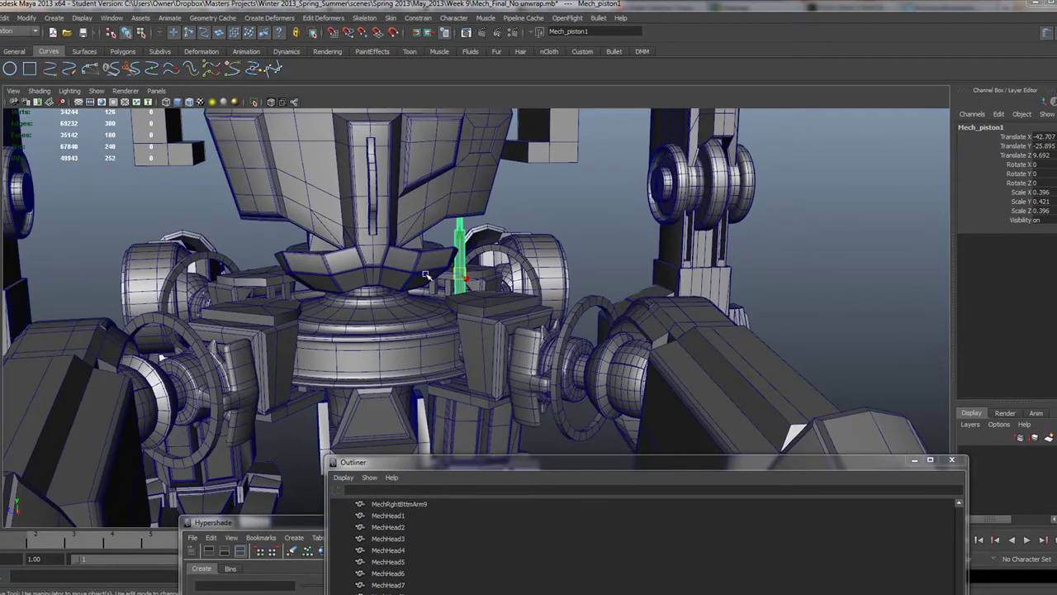
# Step: Duplicate the piston group and move the copy along Z to the opposite side of the waist, at about Translate Z 22.95
pyautogui.hotkey('ctrl', 'd')
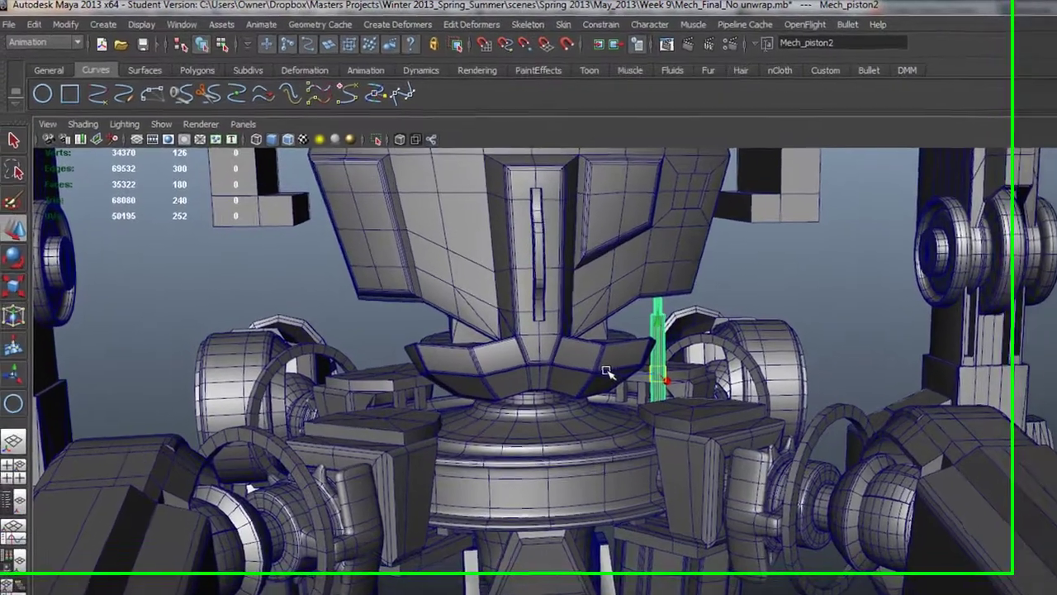
pyautogui.moveTo(422, 274); pyautogui.dragTo(400, 272)
pyautogui.moveTo(605, 388); pyautogui.dragTo(374, 392)
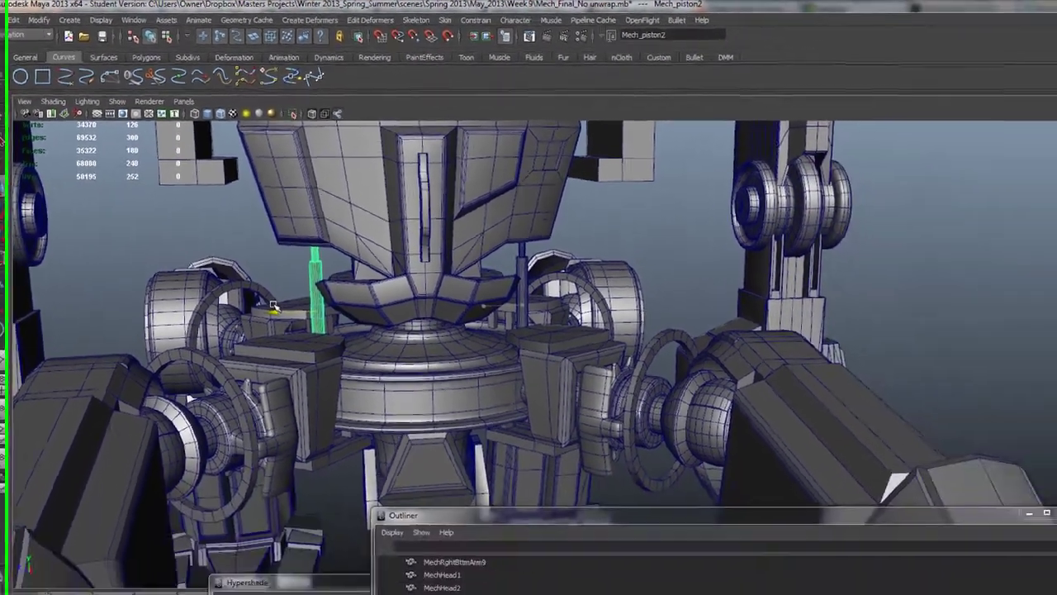
# Step: In an orthographic view of both pistons, shift the piston copy outward along Z to about 23.95, opposite the original
pyautogui.press('space')
pyautogui.press('space')
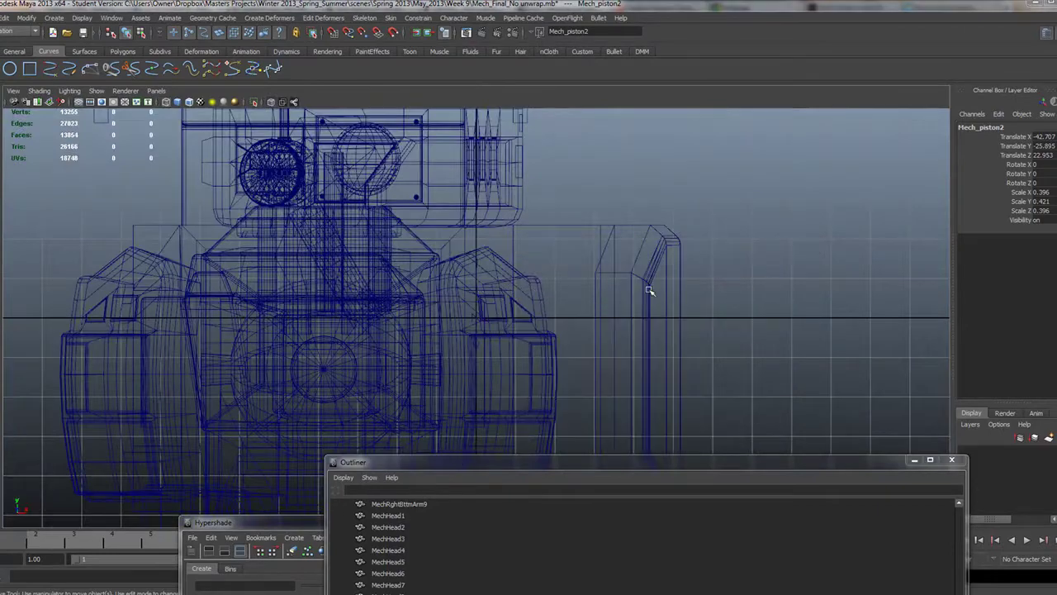
pyautogui.press('space')
pyautogui.press('space')
pyautogui.press('f')
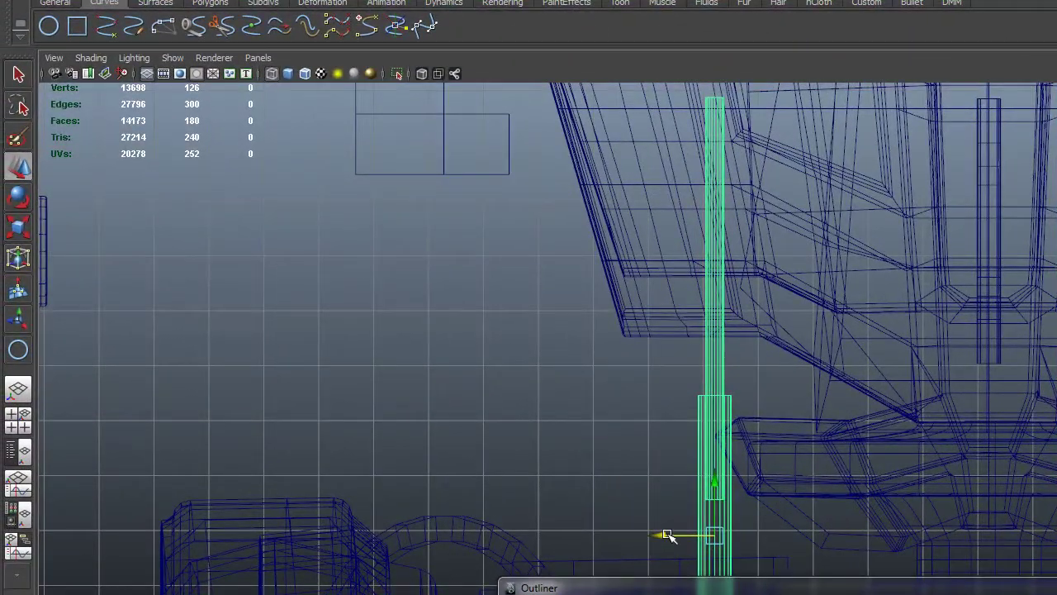
pyautogui.moveTo(669, 535); pyautogui.dragTo(621, 542)
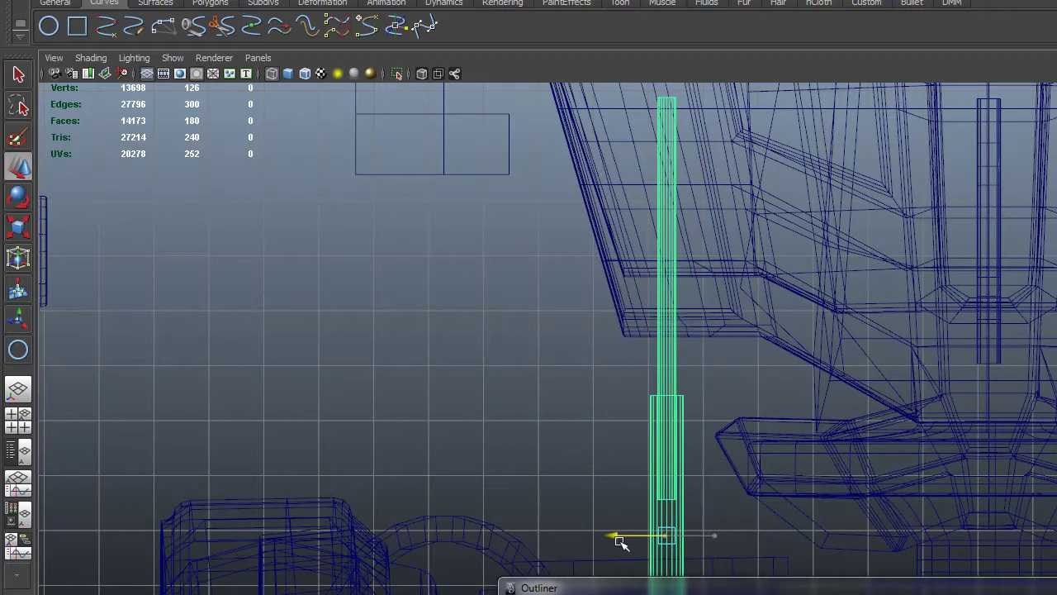
pyautogui.moveTo(621, 542); pyautogui.dragTo(625, 542)
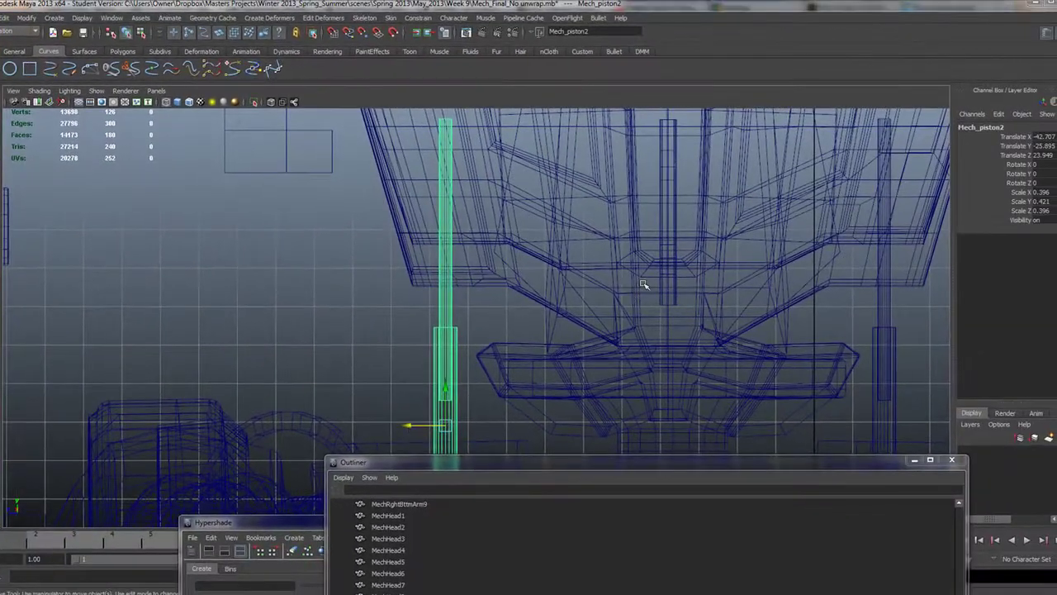
# Step: Examine the whole mech in the perspective view, checking the duplicated piston, the waist and the legs
pyautogui.press('space')
pyautogui.press('space')
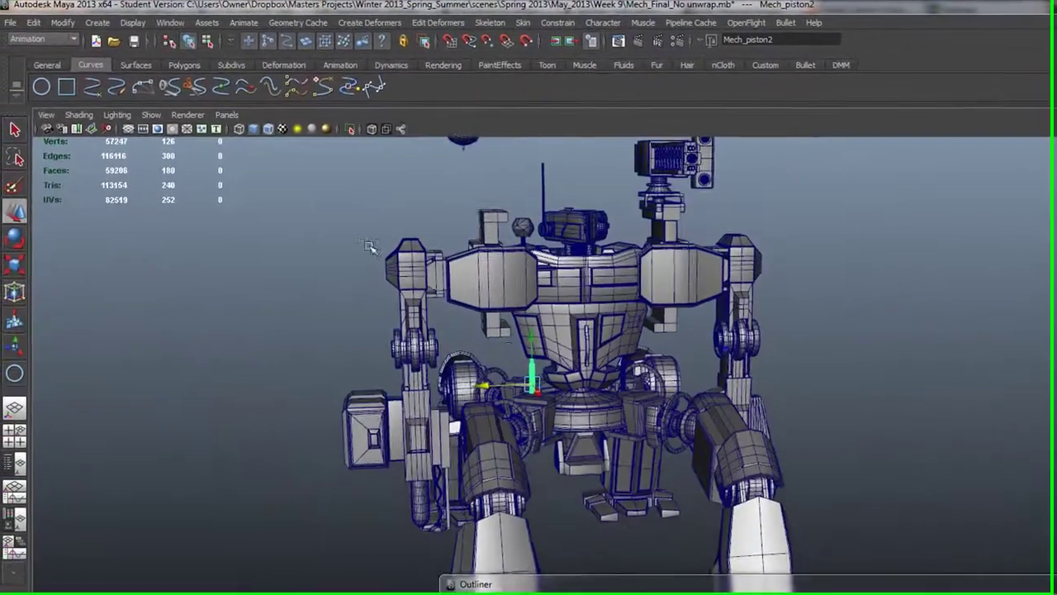
pyautogui.keyDown('alt'); pyautogui.moveTo(578, 330); pyautogui.dragTo(552, 377); pyautogui.keyUp('alt')
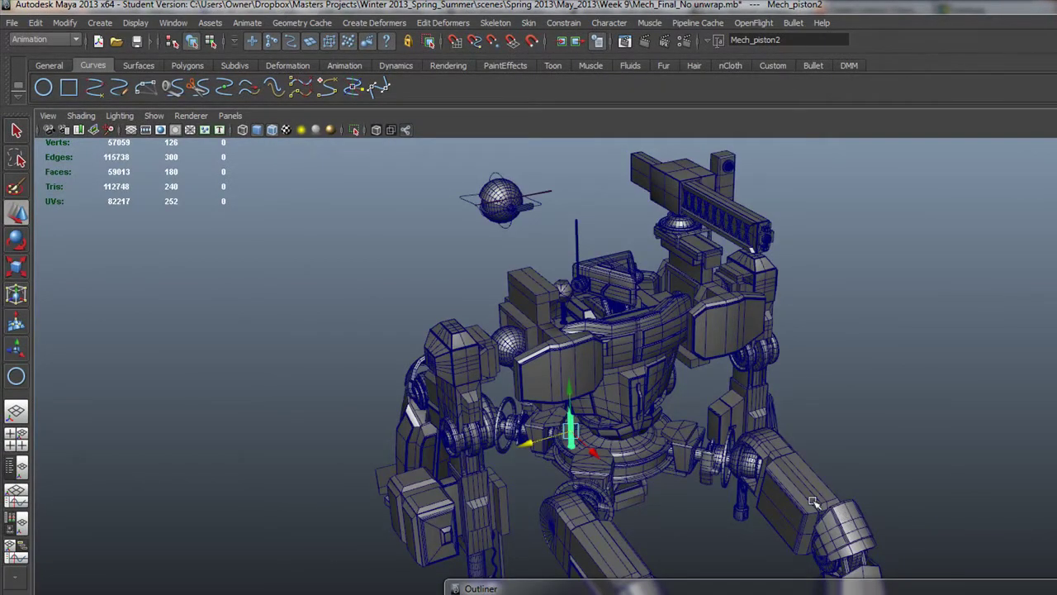
pyautogui.keyDown('alt'); pyautogui.moveTo(813, 500); pyautogui.dragTo(704, 493, button='right'); pyautogui.keyUp('alt')
pyautogui.keyDown('alt'); pyautogui.moveTo(704, 476); pyautogui.dragTo(633, 360, button='middle'); pyautogui.keyUp('alt')
pyautogui.moveTo(633, 360)
pyautogui.keyDown('alt'); pyautogui.mouseDown()
pyautogui.moveTo(649, 366)
pyautogui.moveTo(636, 368)
pyautogui.mouseUp(); pyautogui.keyUp('alt')
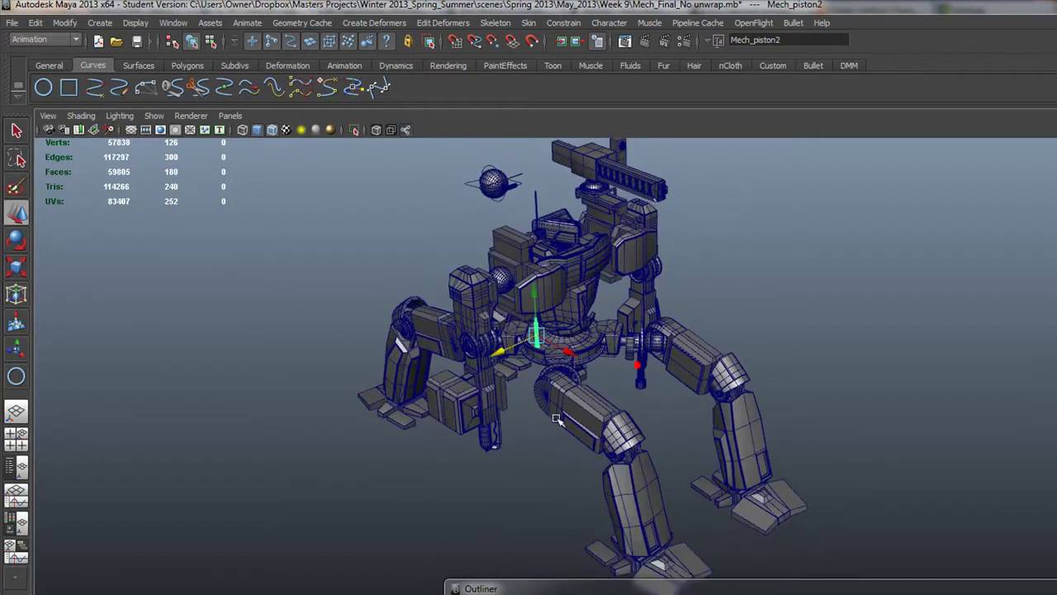